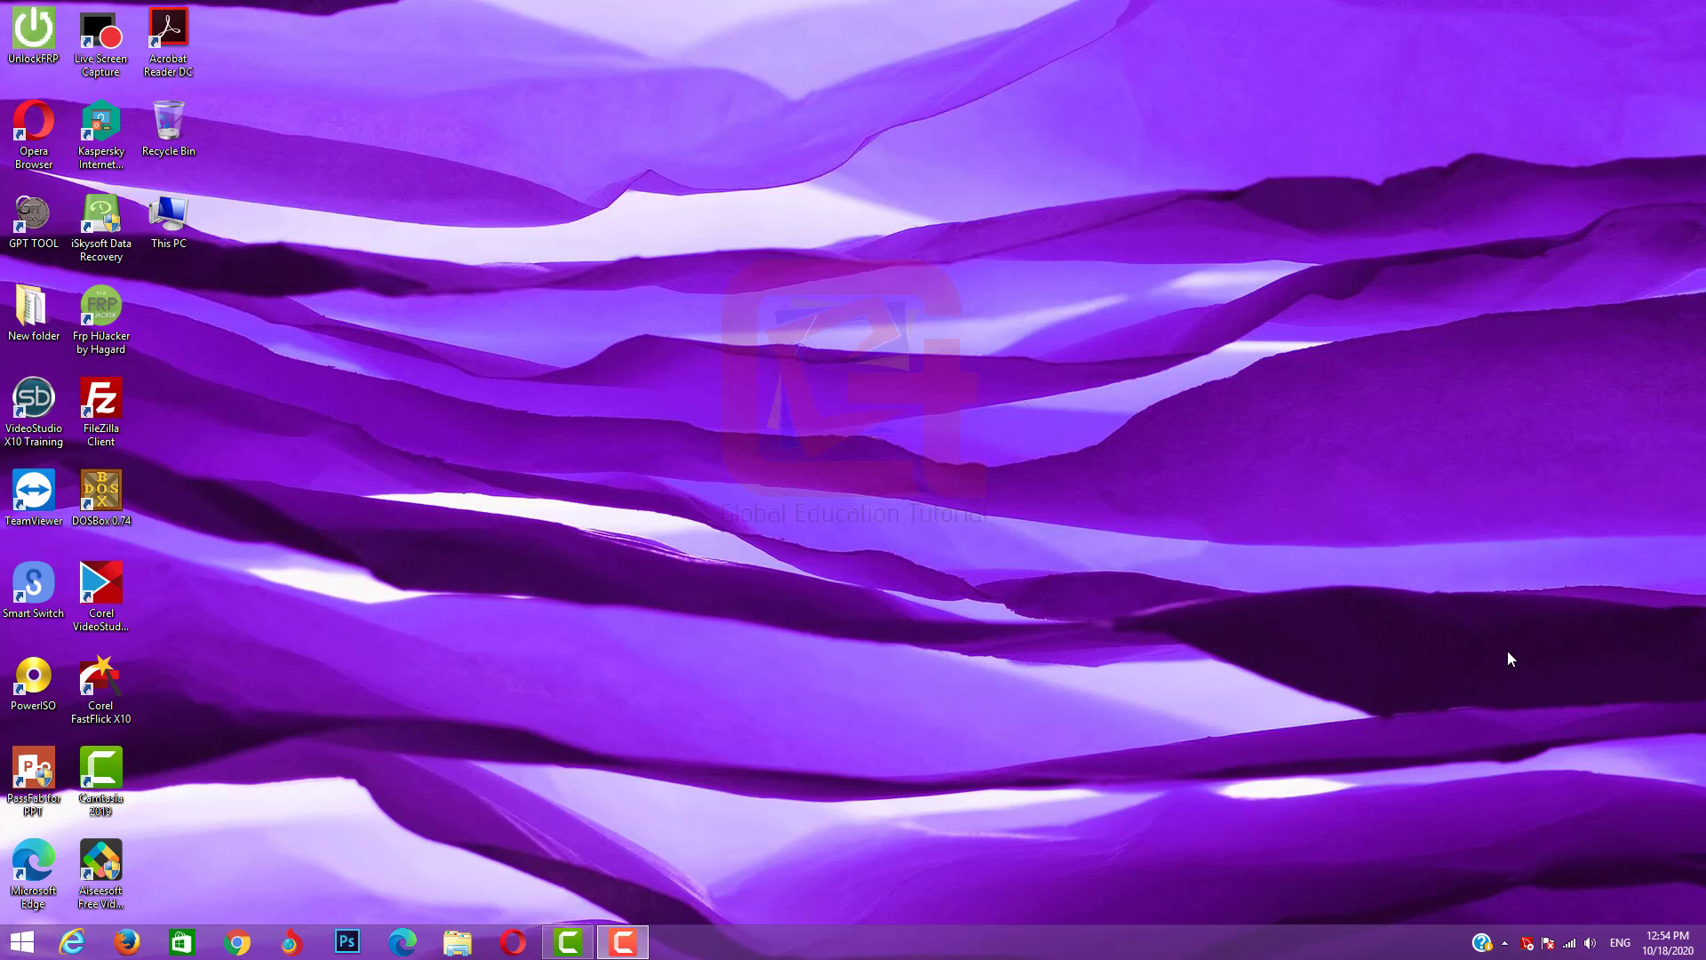
right_click(1092, 313)
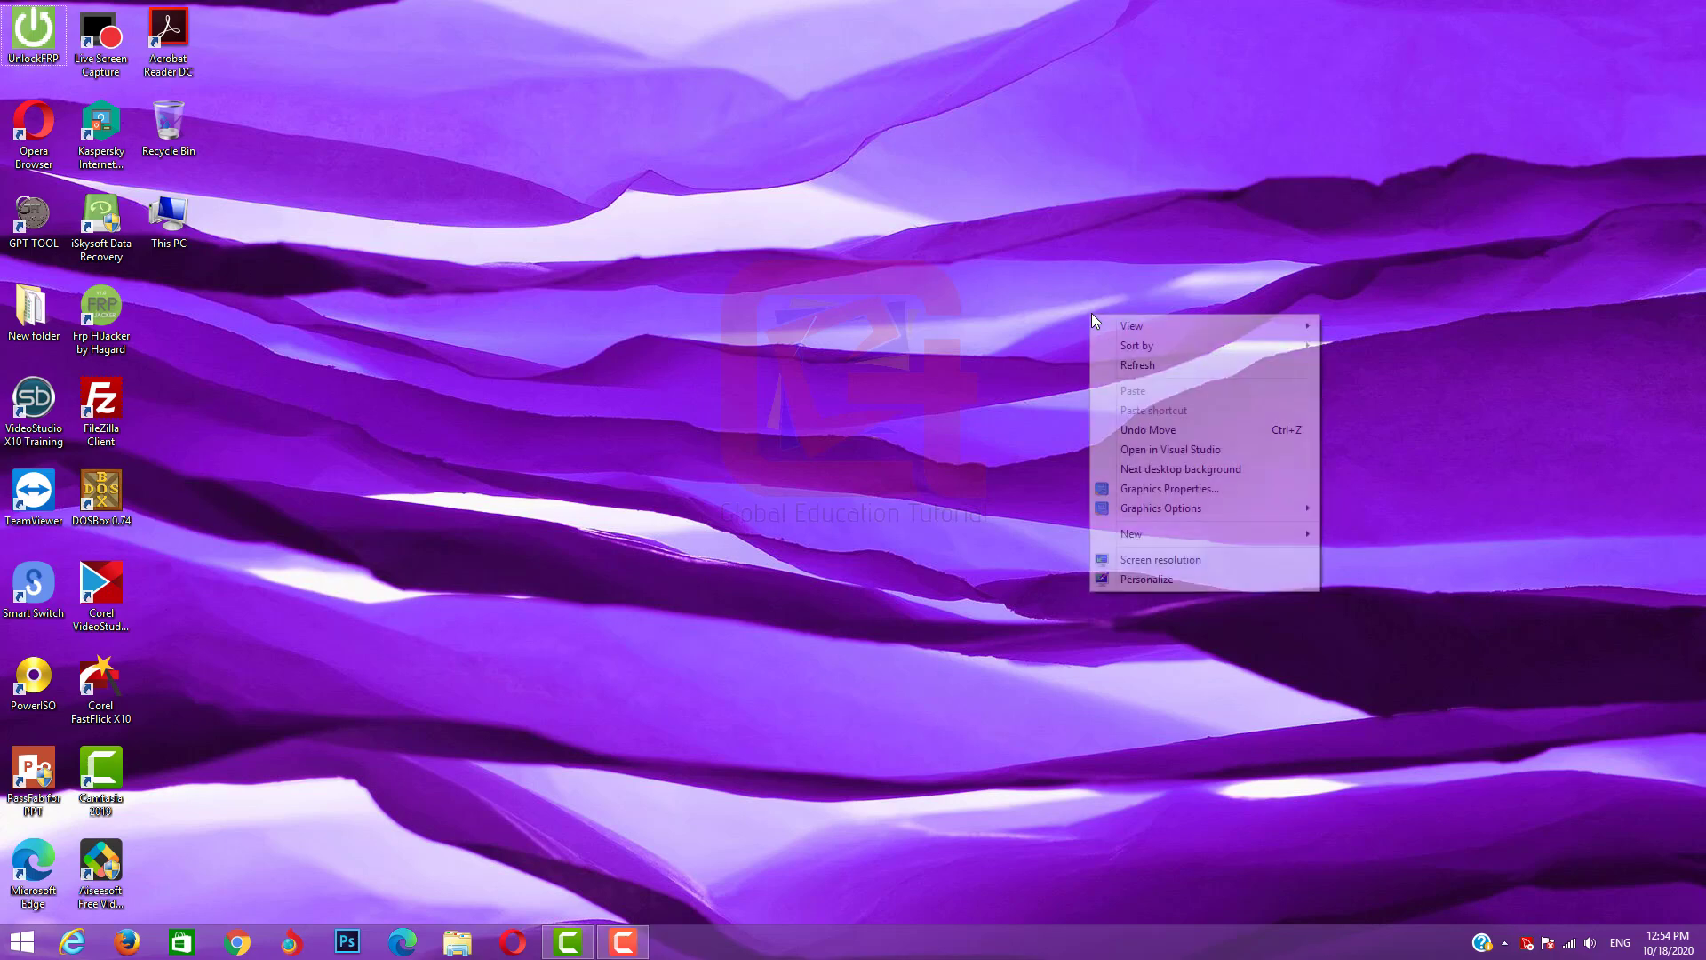
left_click(1141, 363)
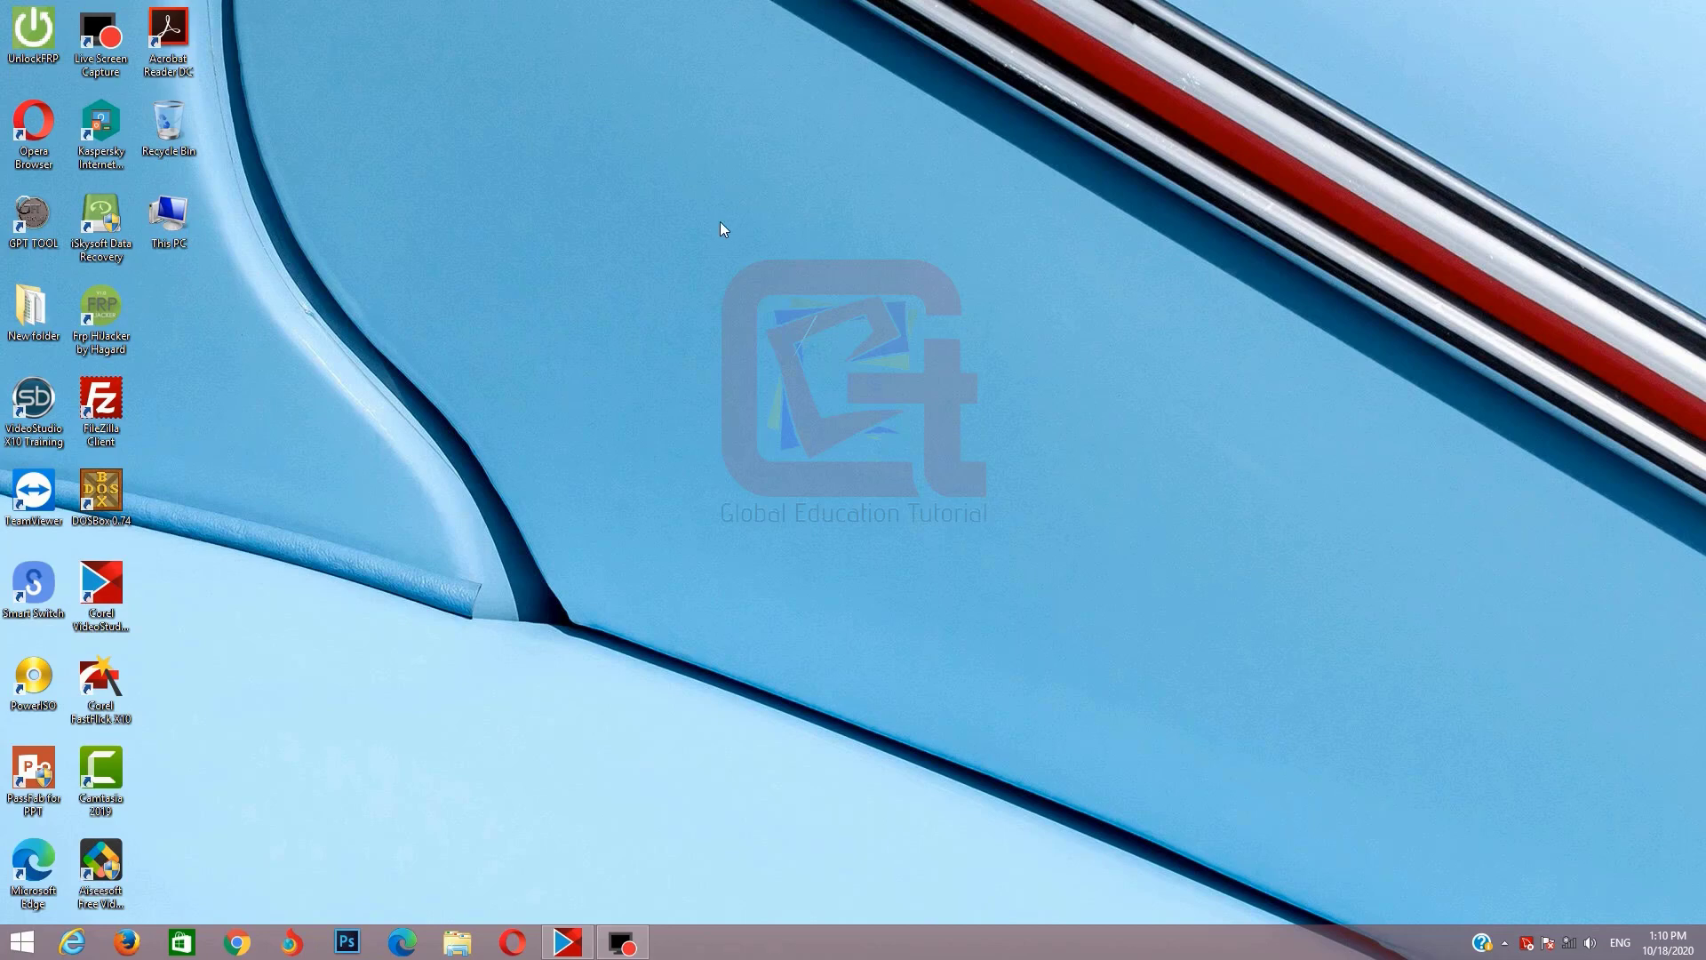
Step: Launch Camtasia 2019, create a new project and maximize its window
double_click(114, 780)
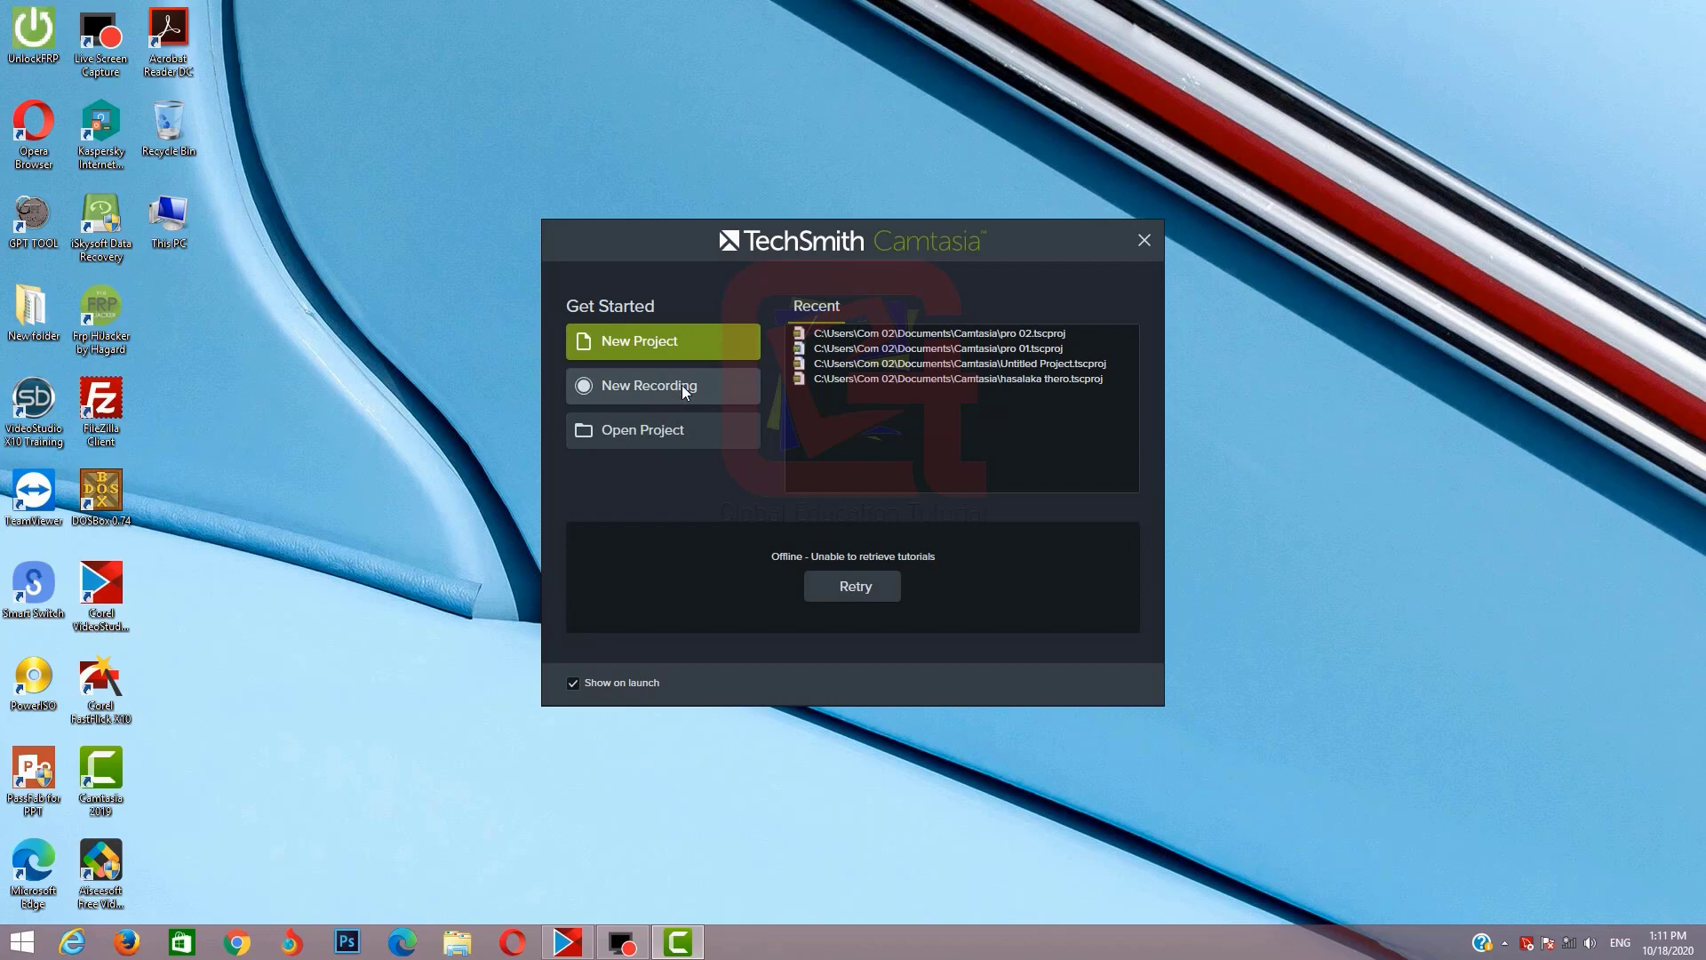
left_click(654, 343)
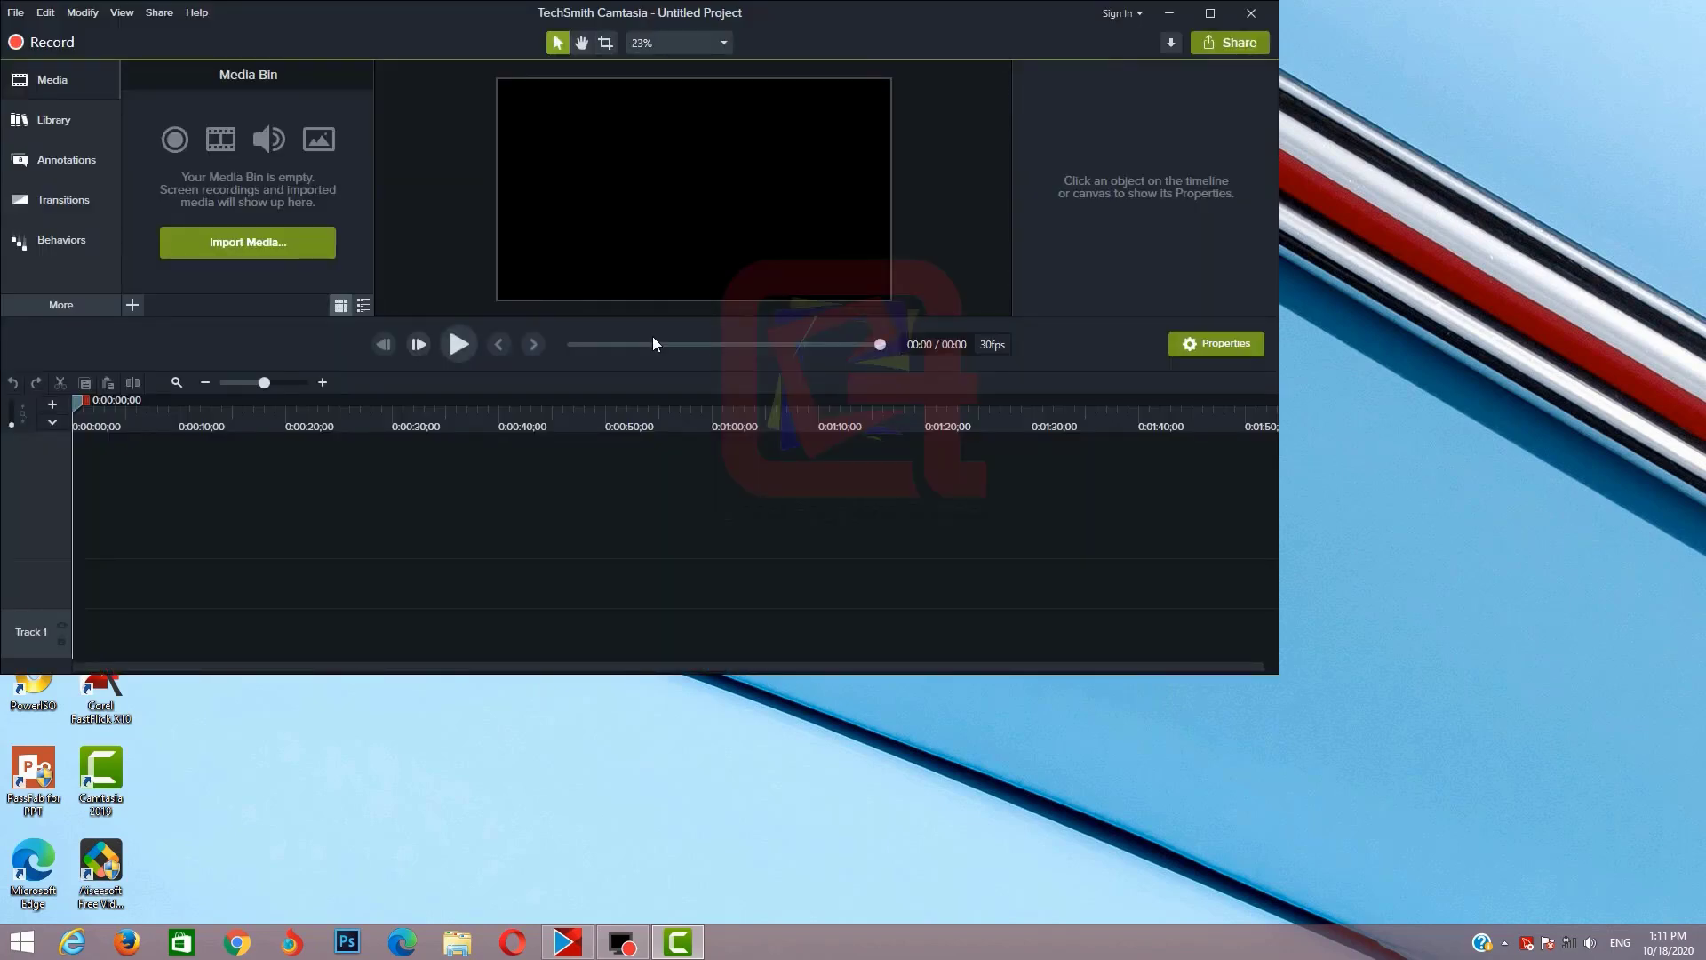
left_click(1209, 13)
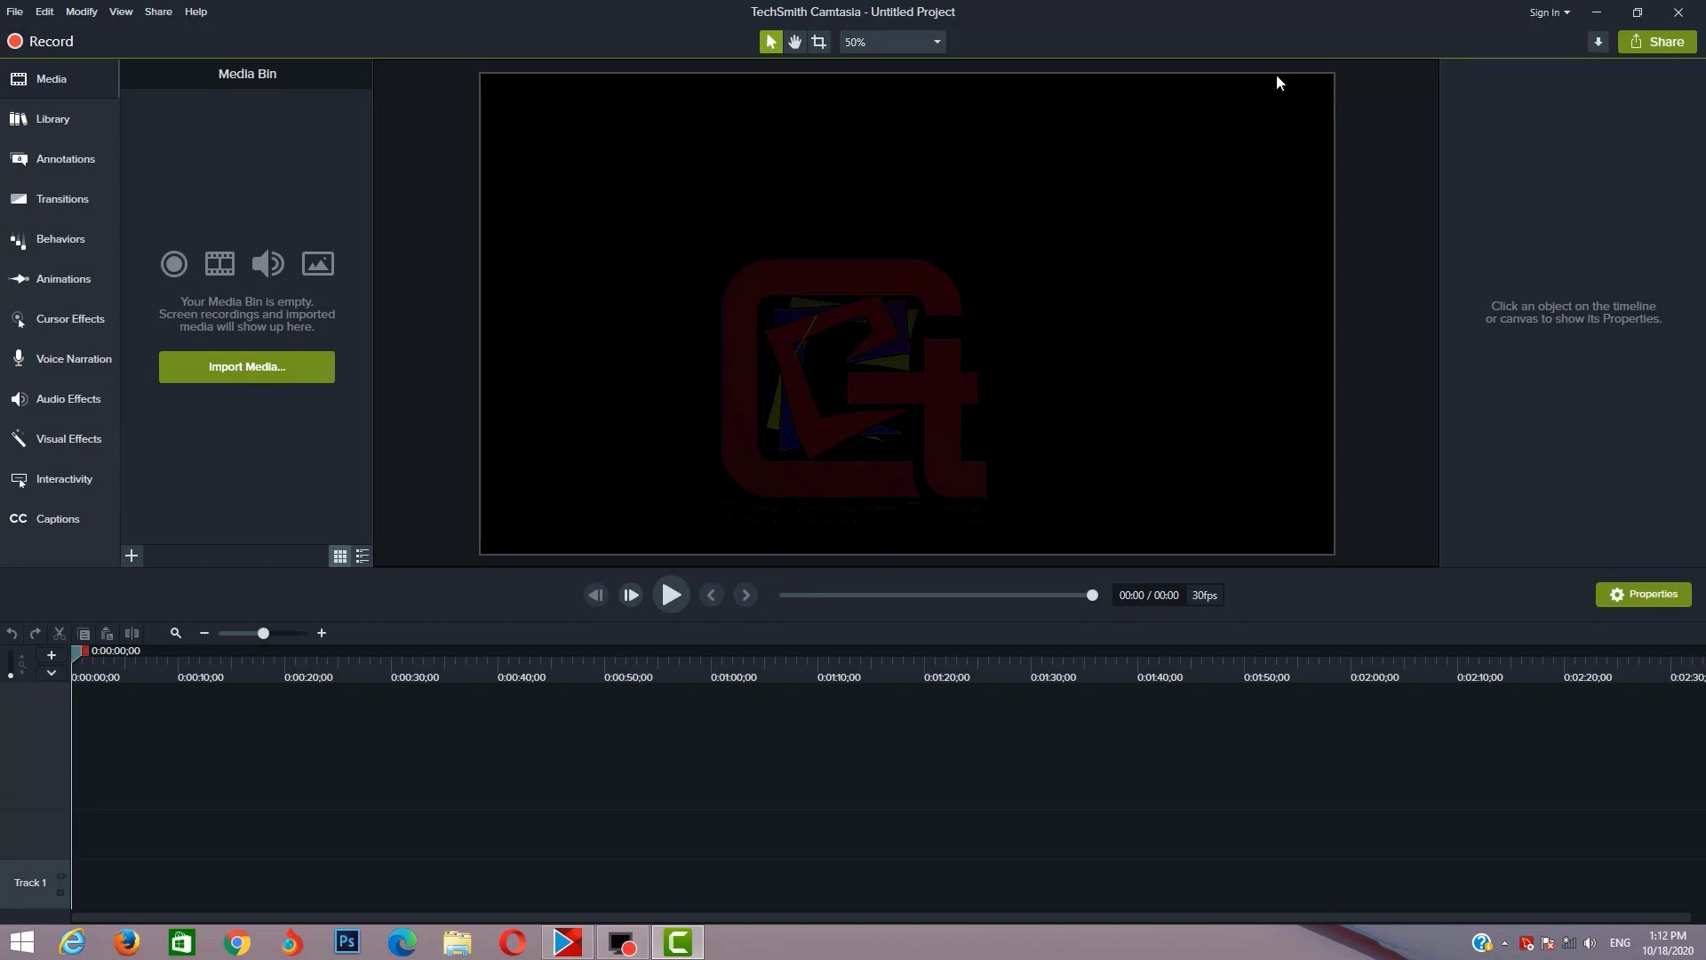
Step: Open the screen recorder from the new project
left_click(23, 42)
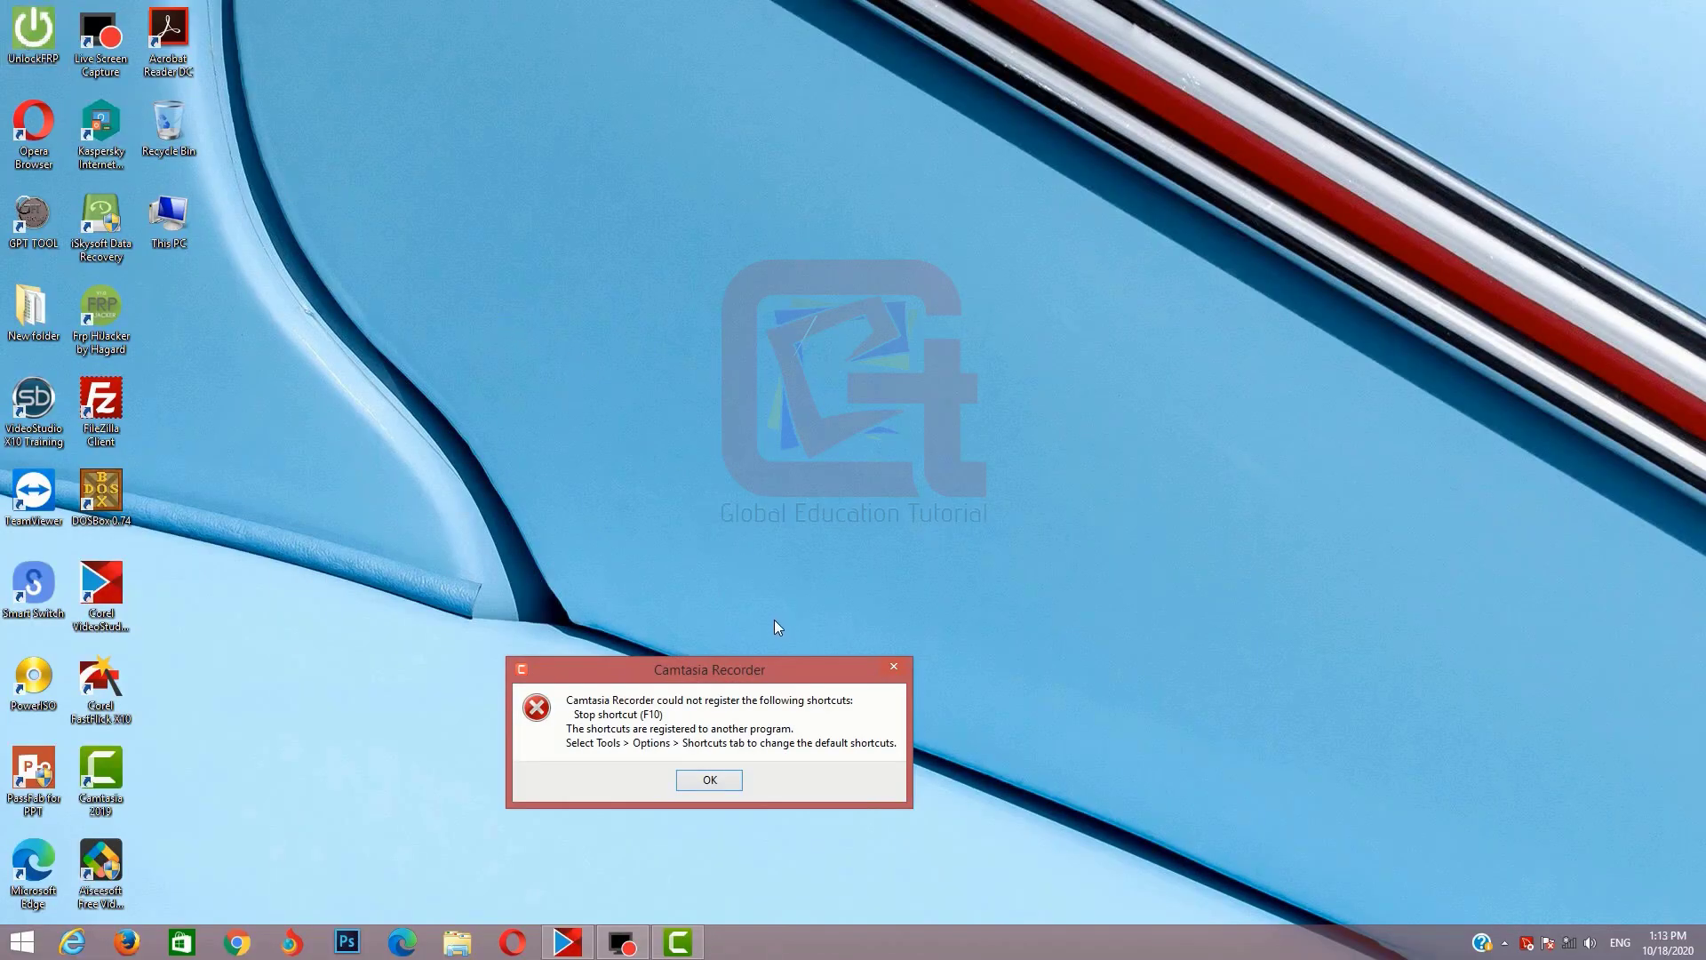
left_click(721, 777)
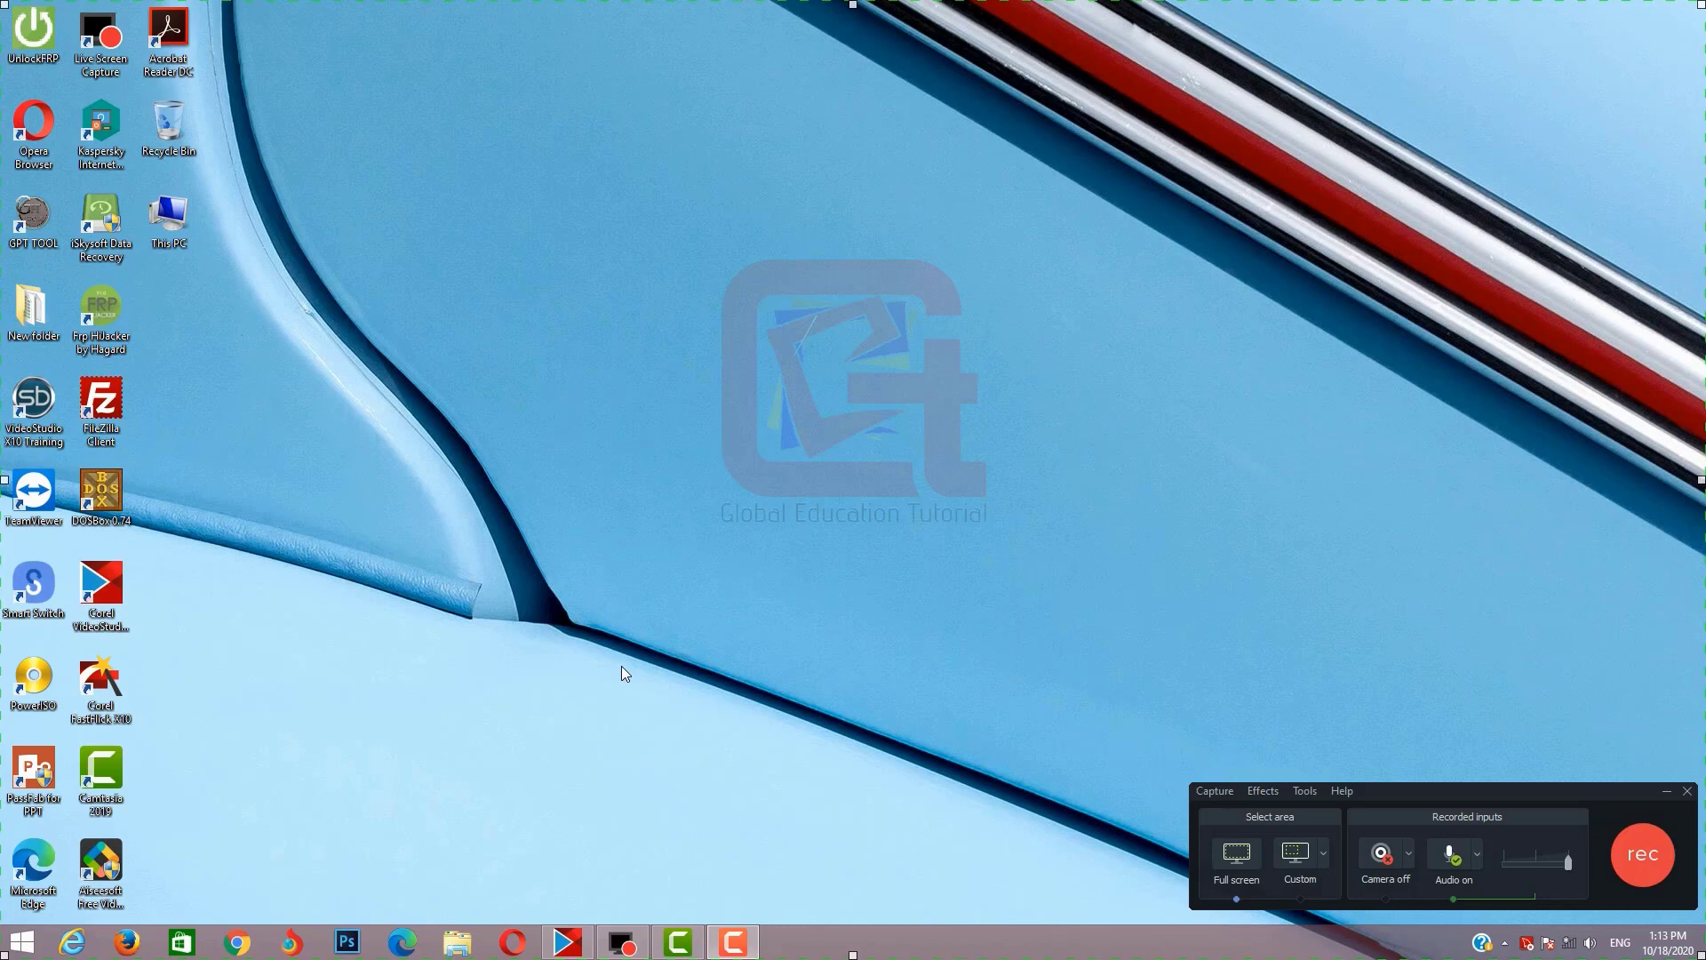
Step: Examine the recorder's audio source choices and its general, input and shortcut options, then close them without changing anything
left_click(1478, 860)
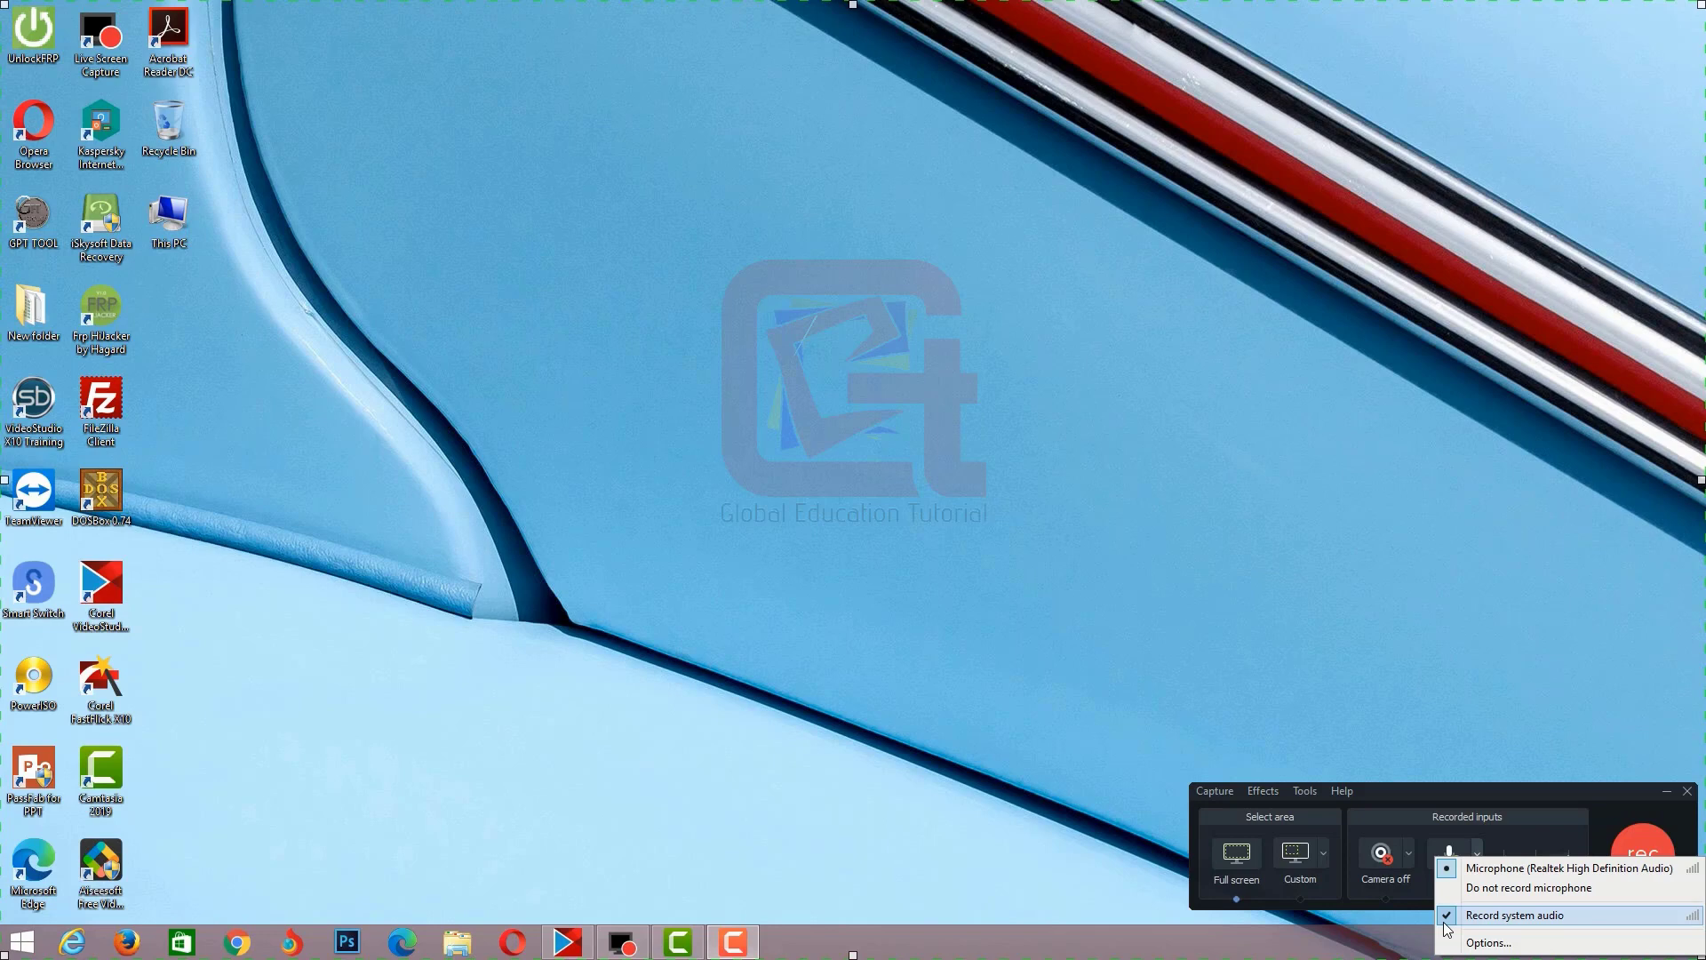
left_click(1487, 942)
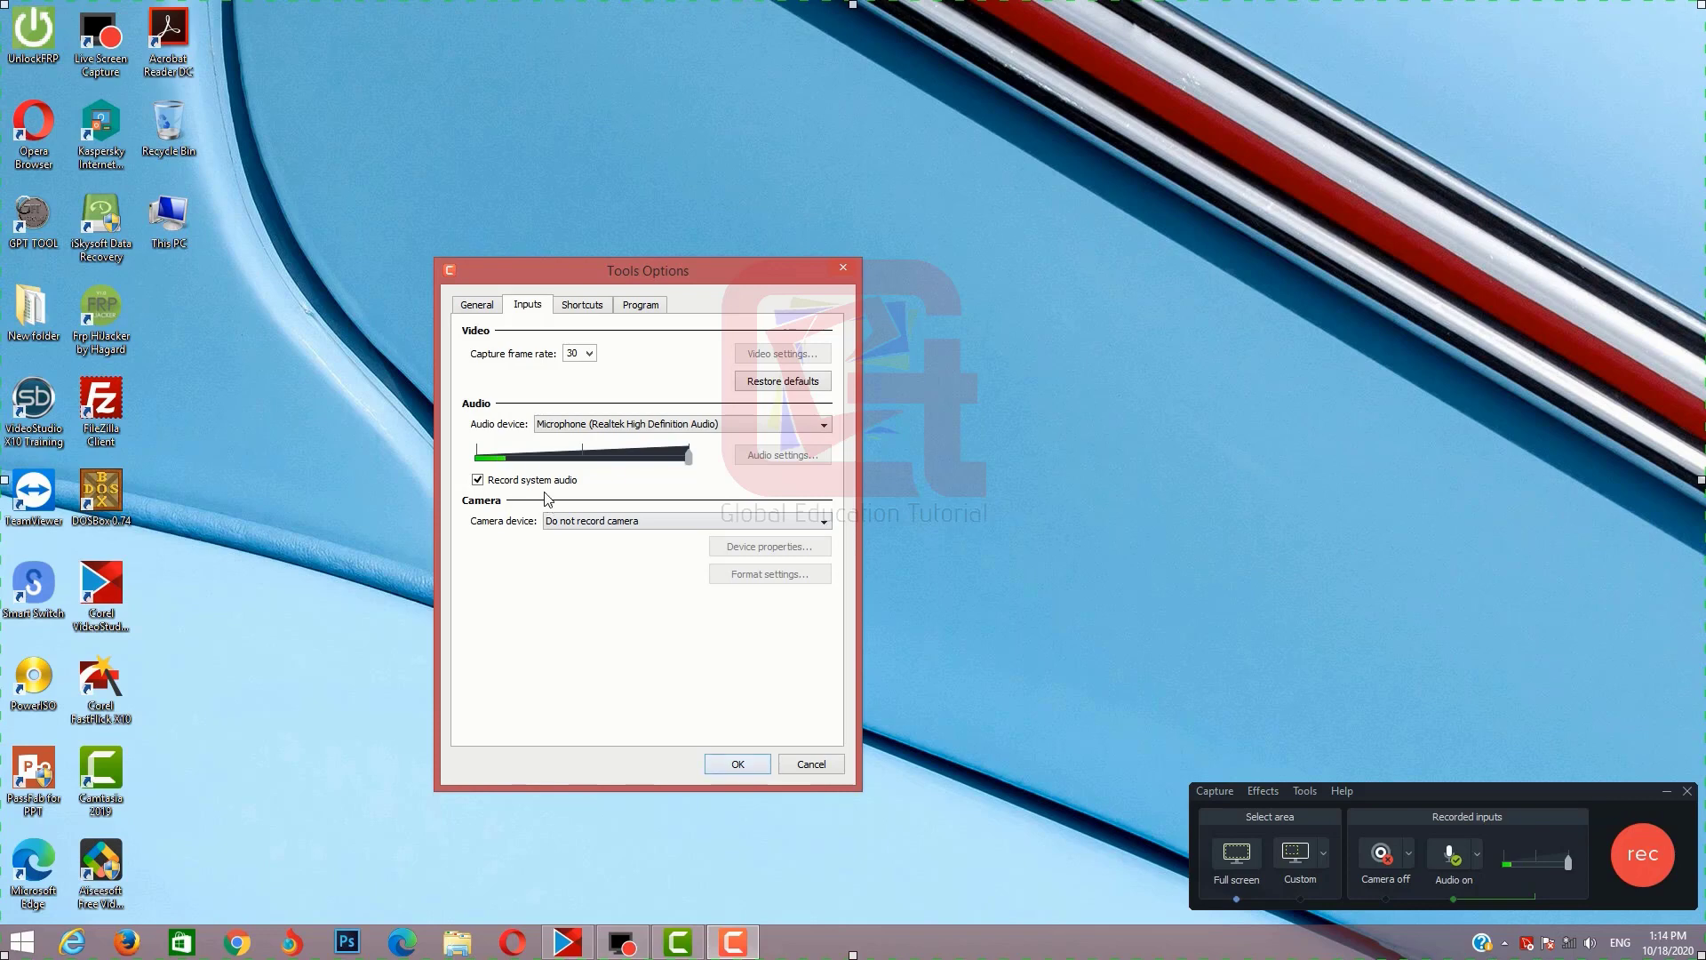
left_click(494, 308)
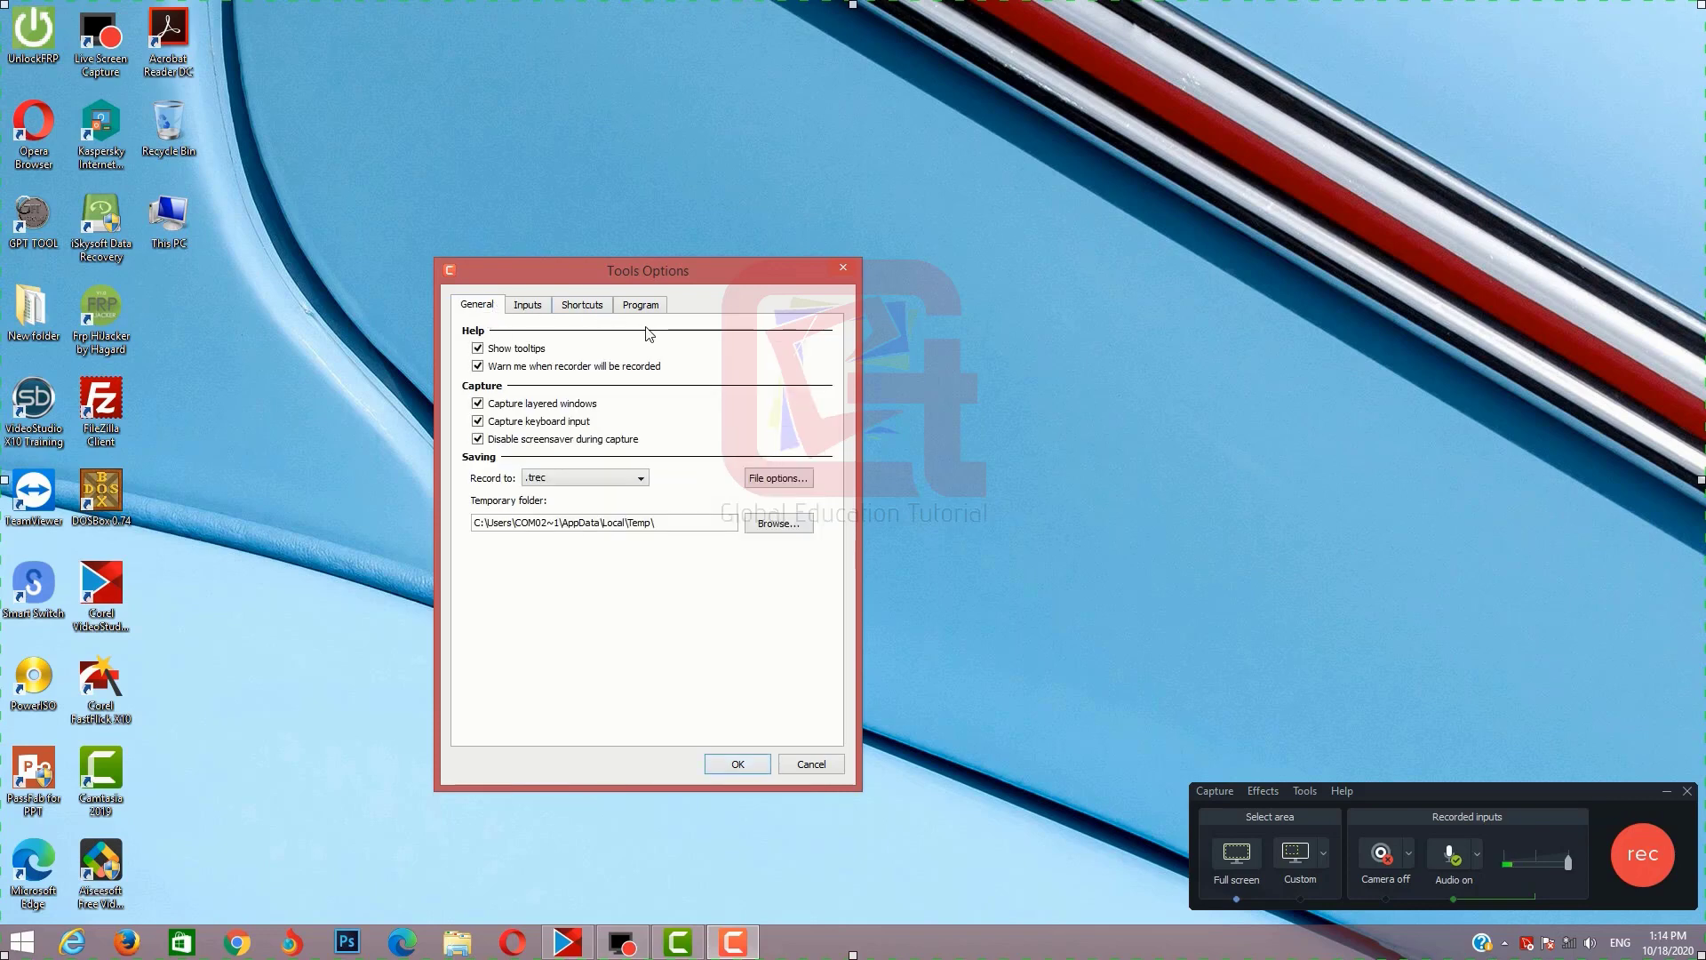
left_click(538, 308)
left_click(586, 311)
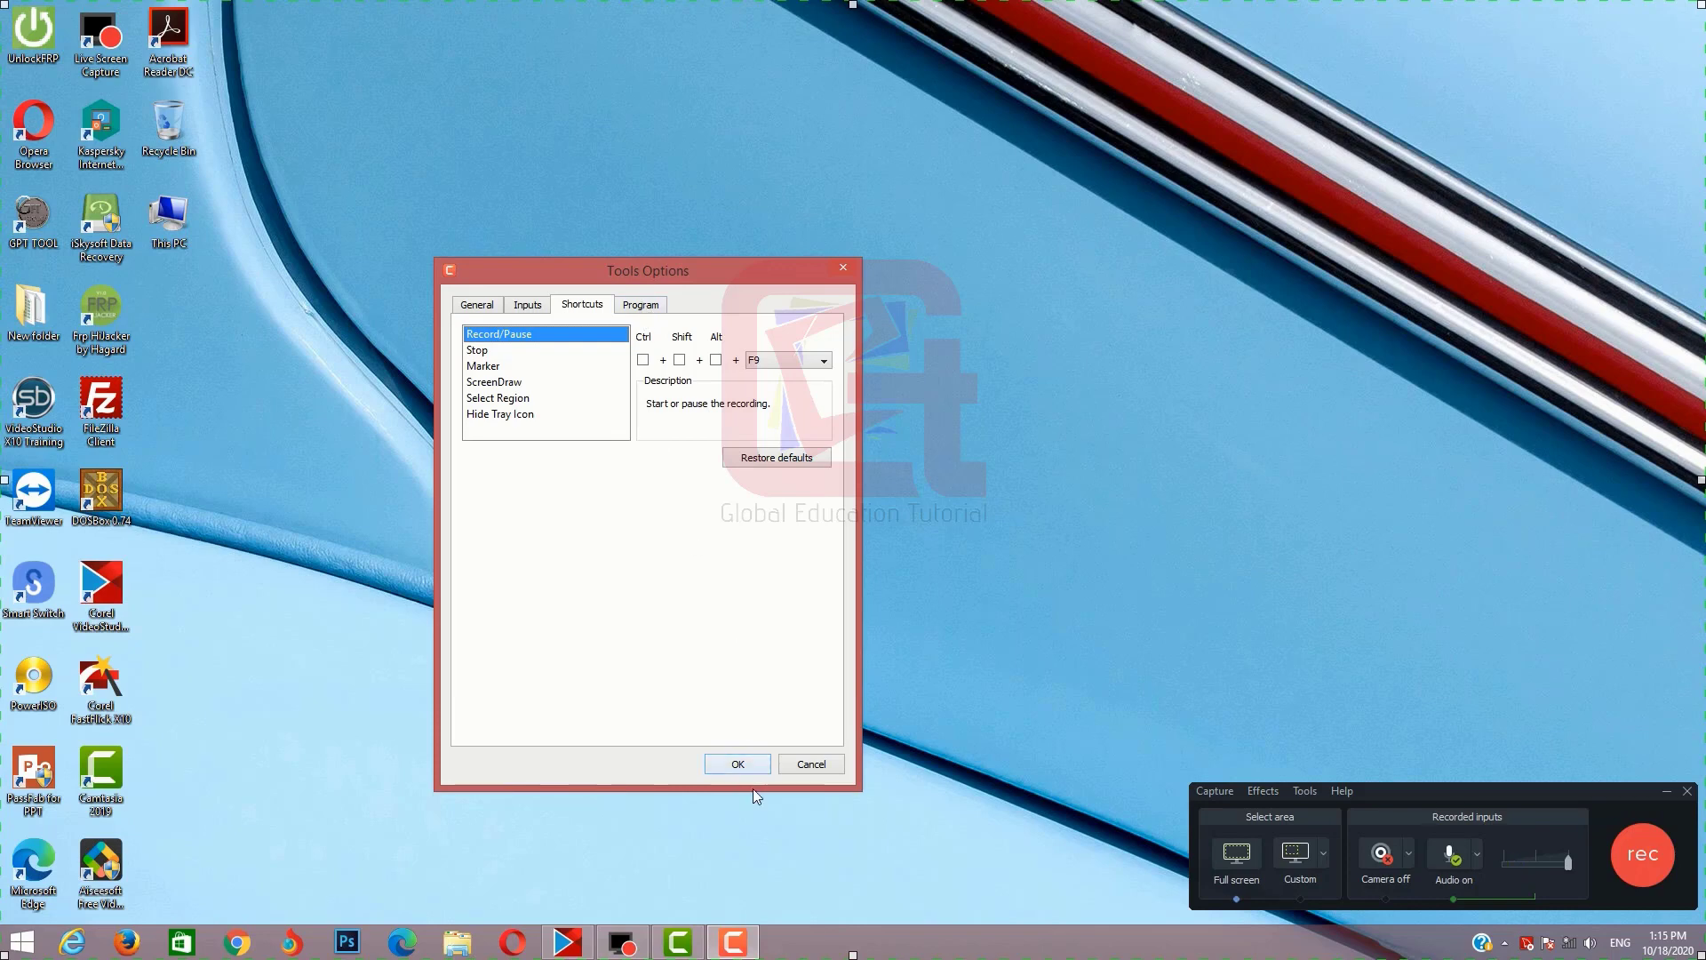
left_click(739, 766)
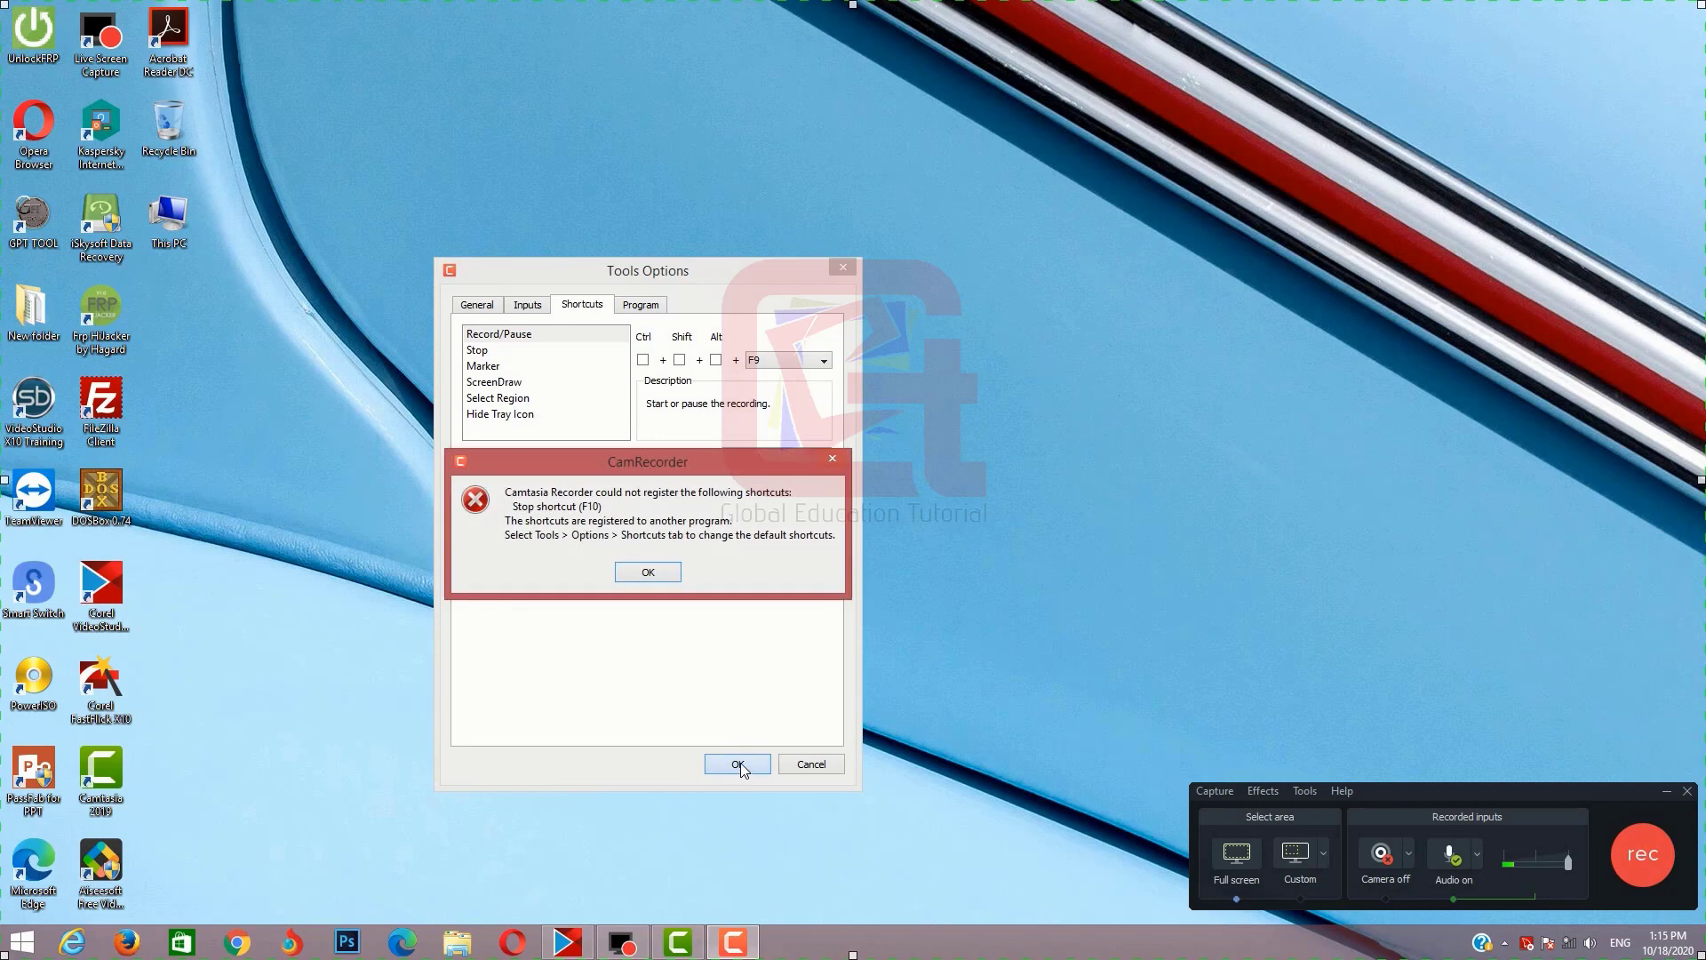
left_click(657, 573)
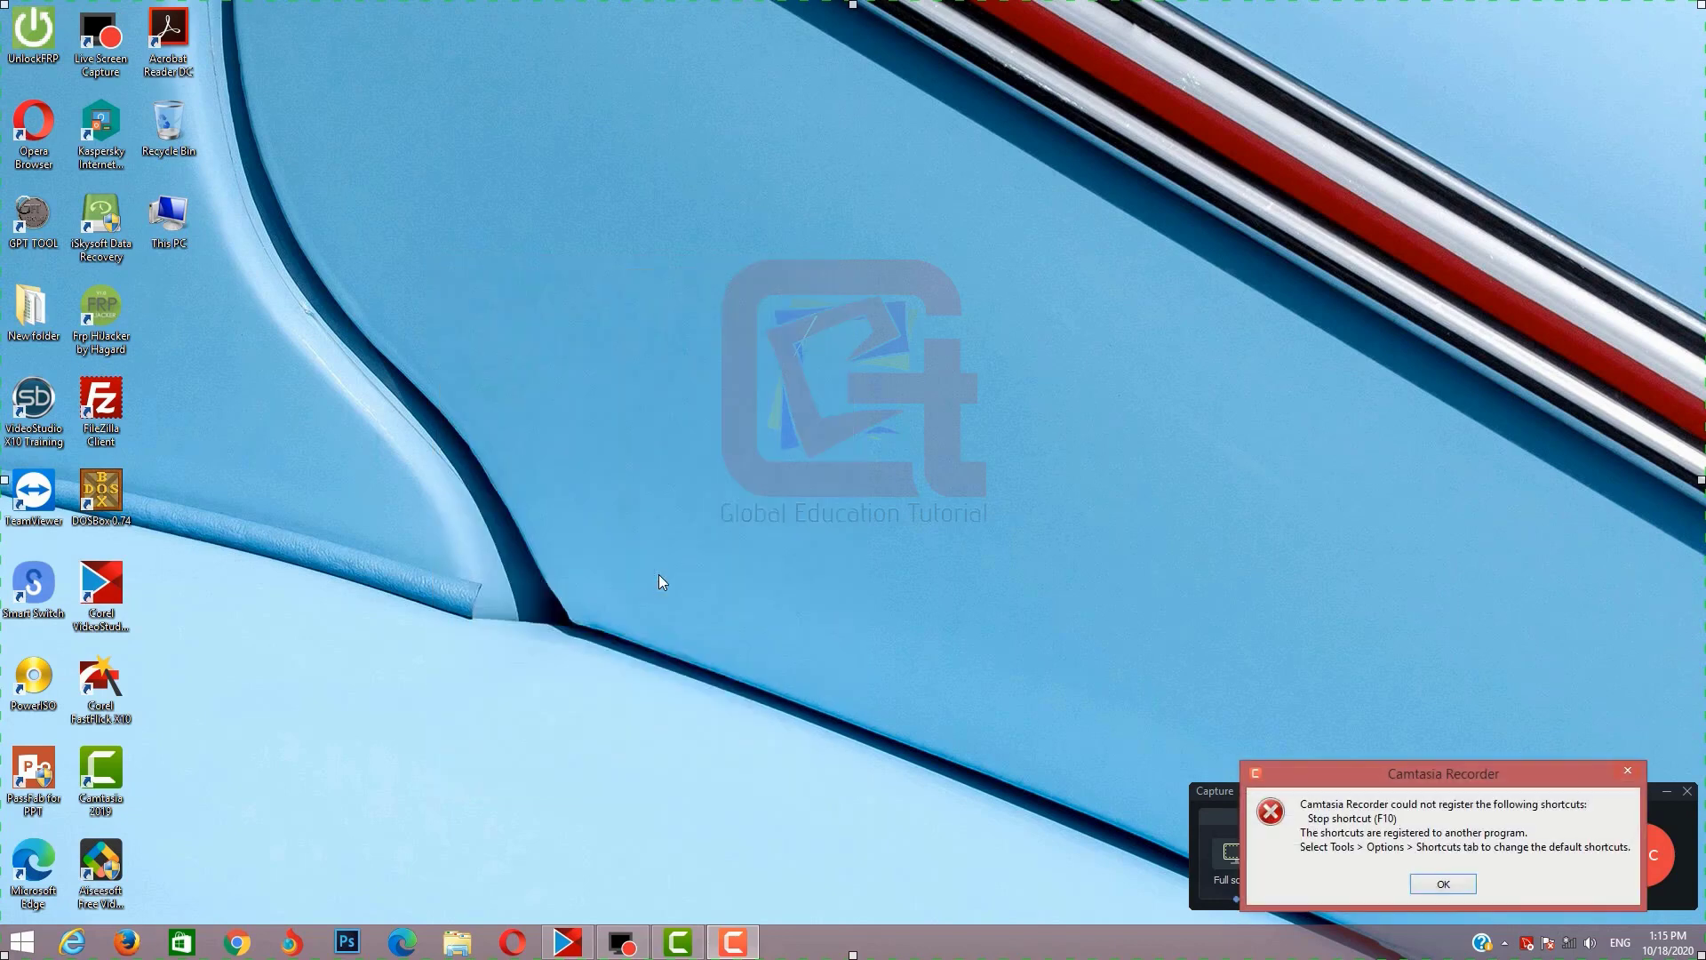
left_click(1443, 883)
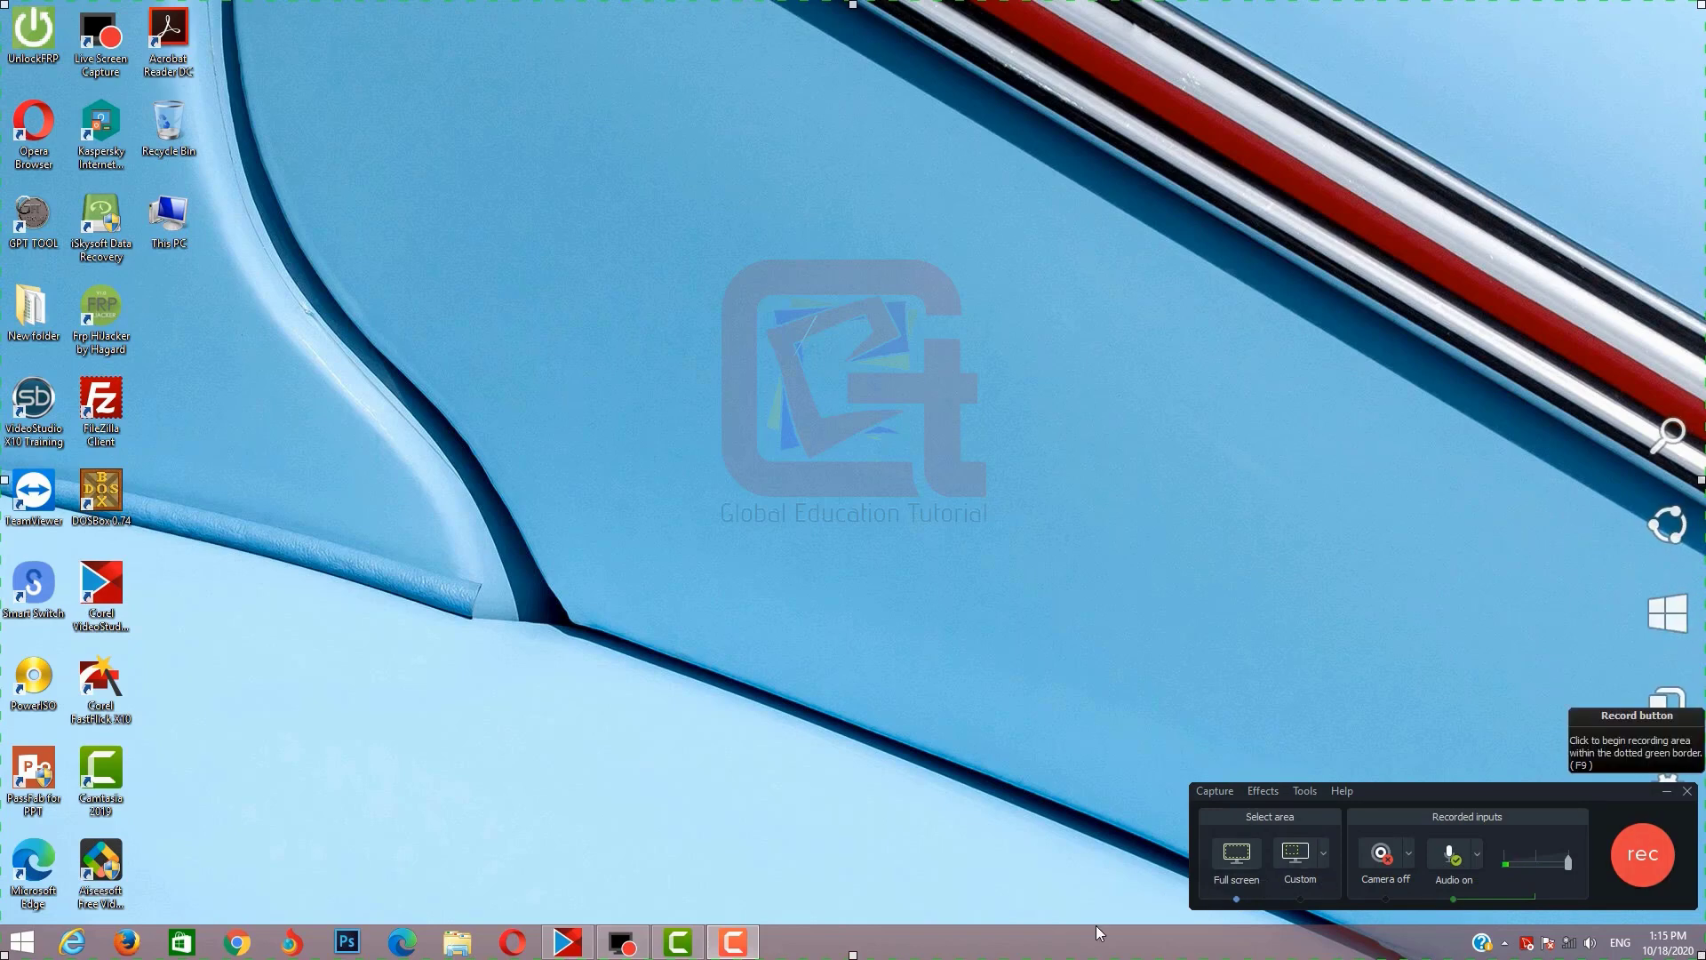
Step: Start a full-screen recording with audio on, and bring the recorder controls back into view
left_click(1633, 853)
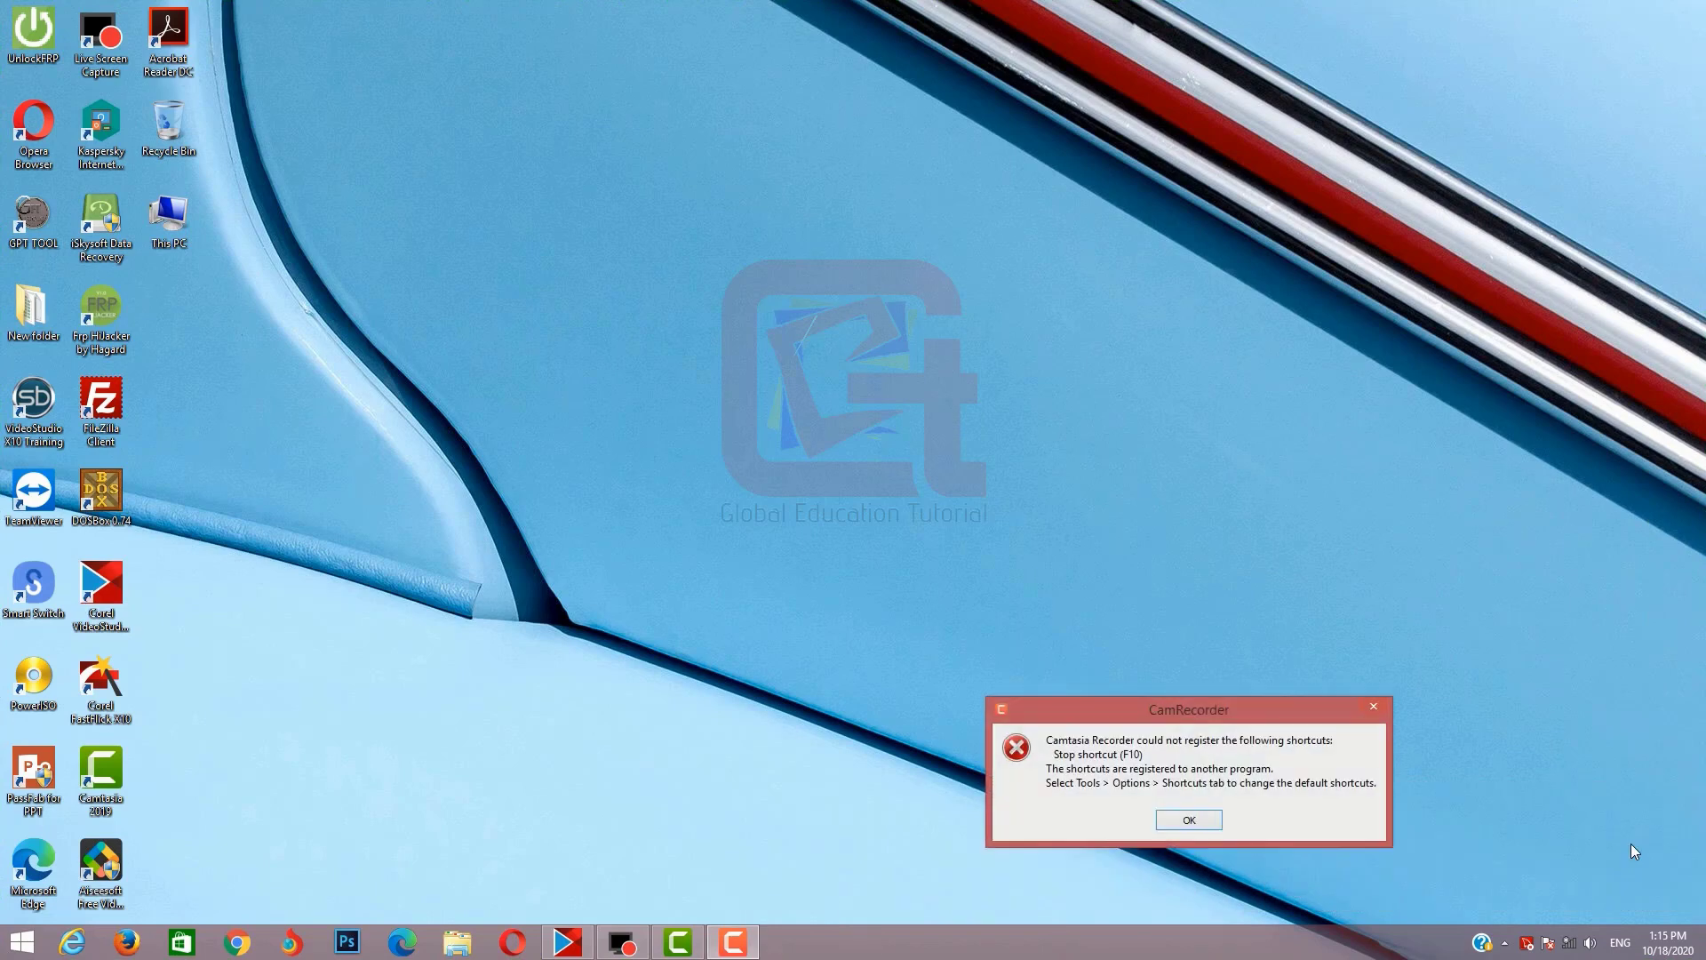
left_click(1191, 815)
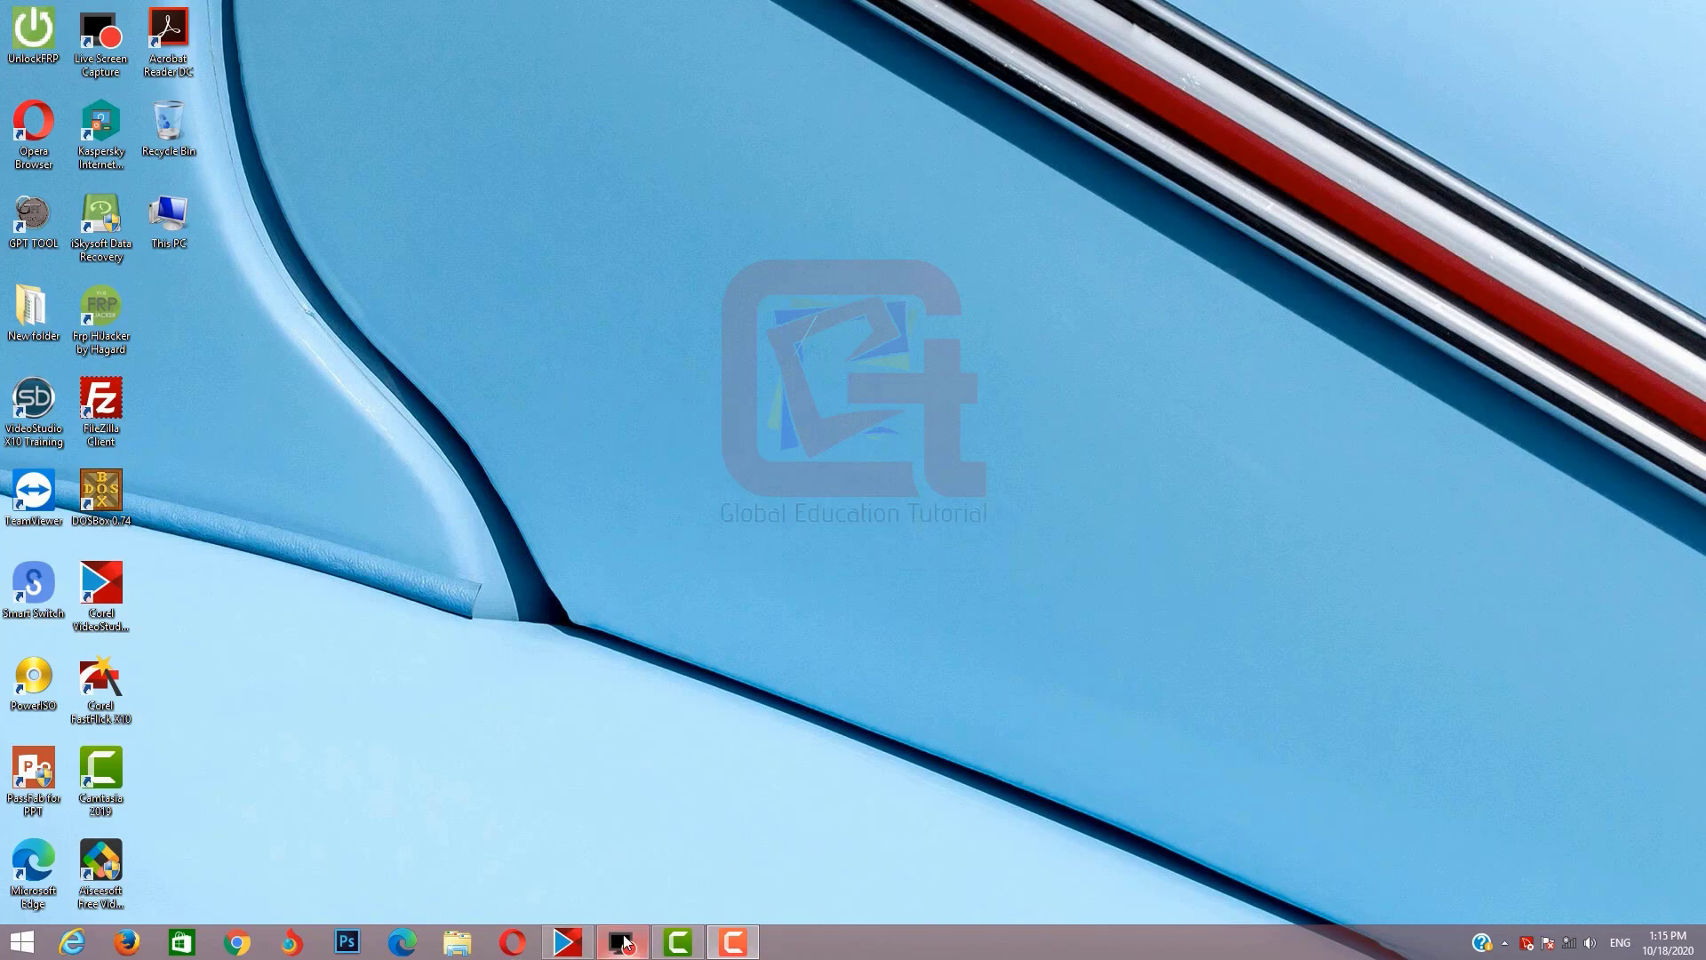
mouse_move(608, 948)
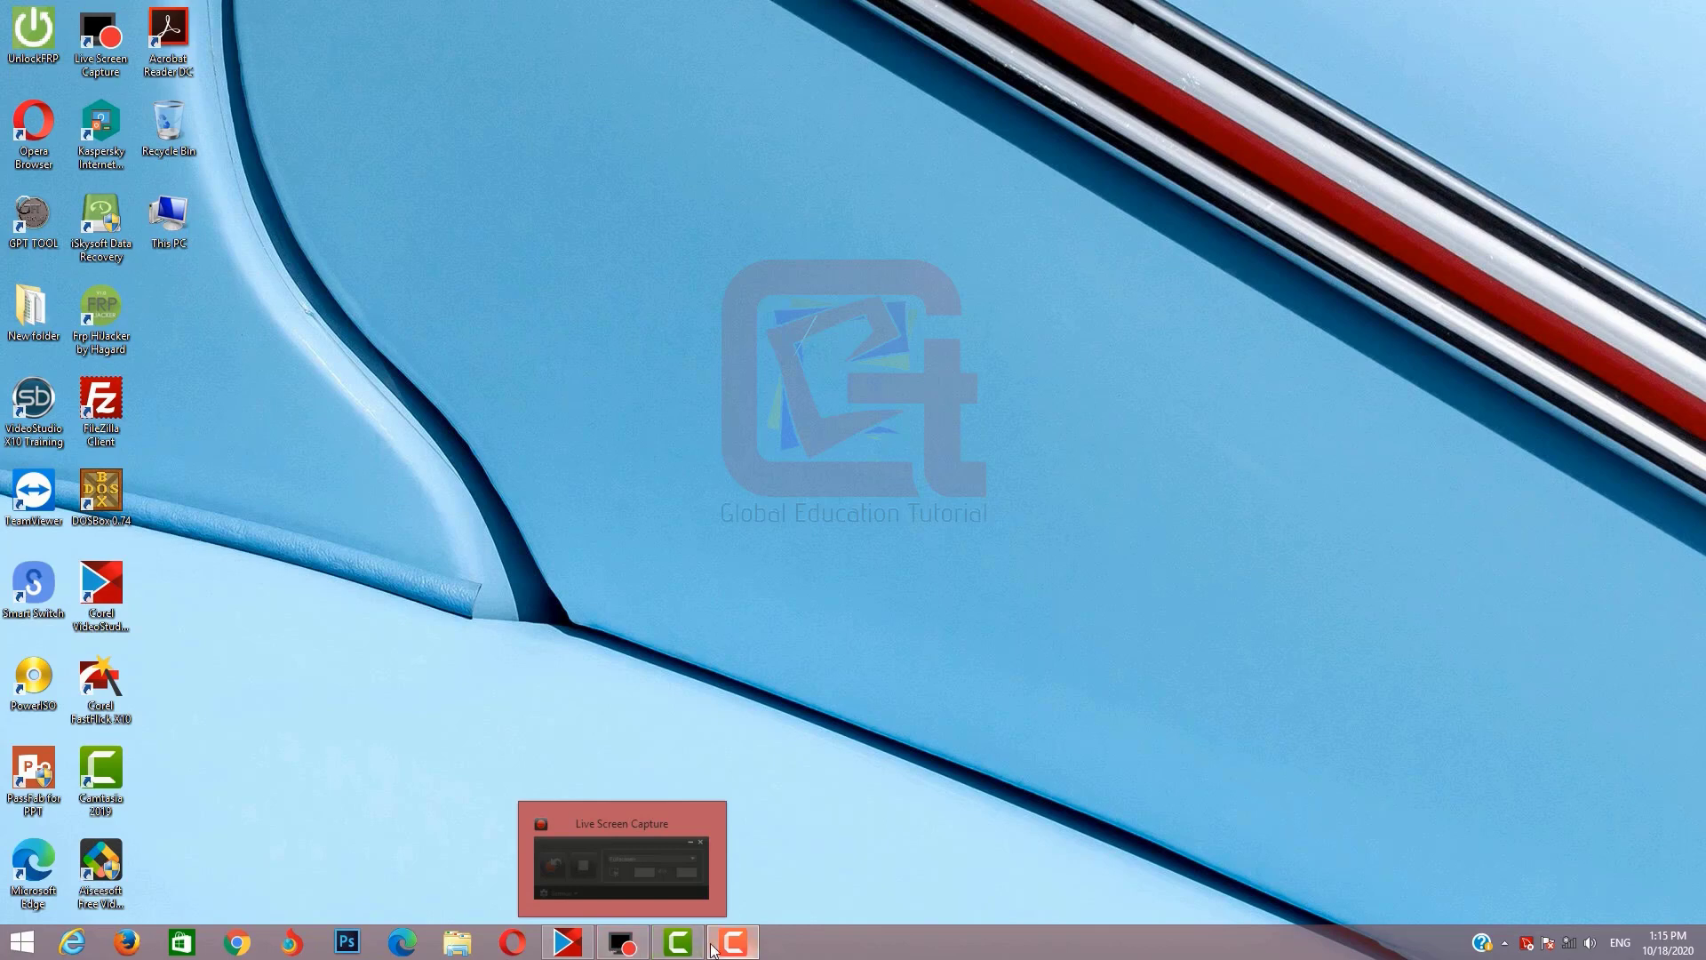
mouse_move(724, 947)
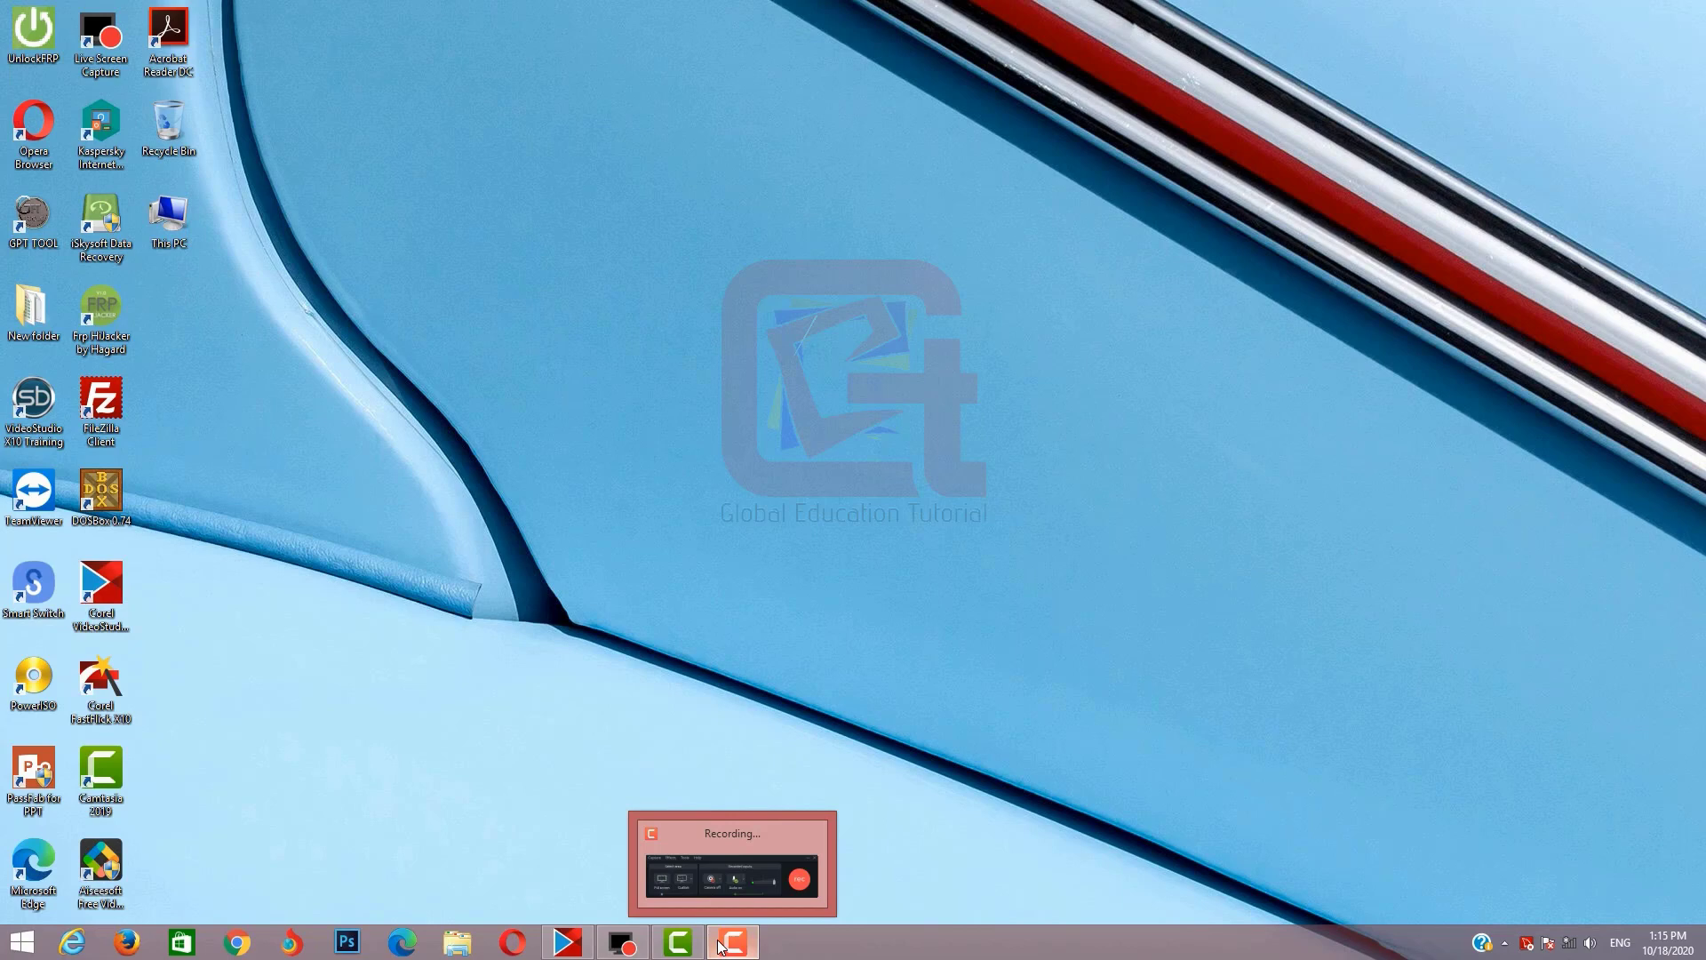
left_click(721, 948)
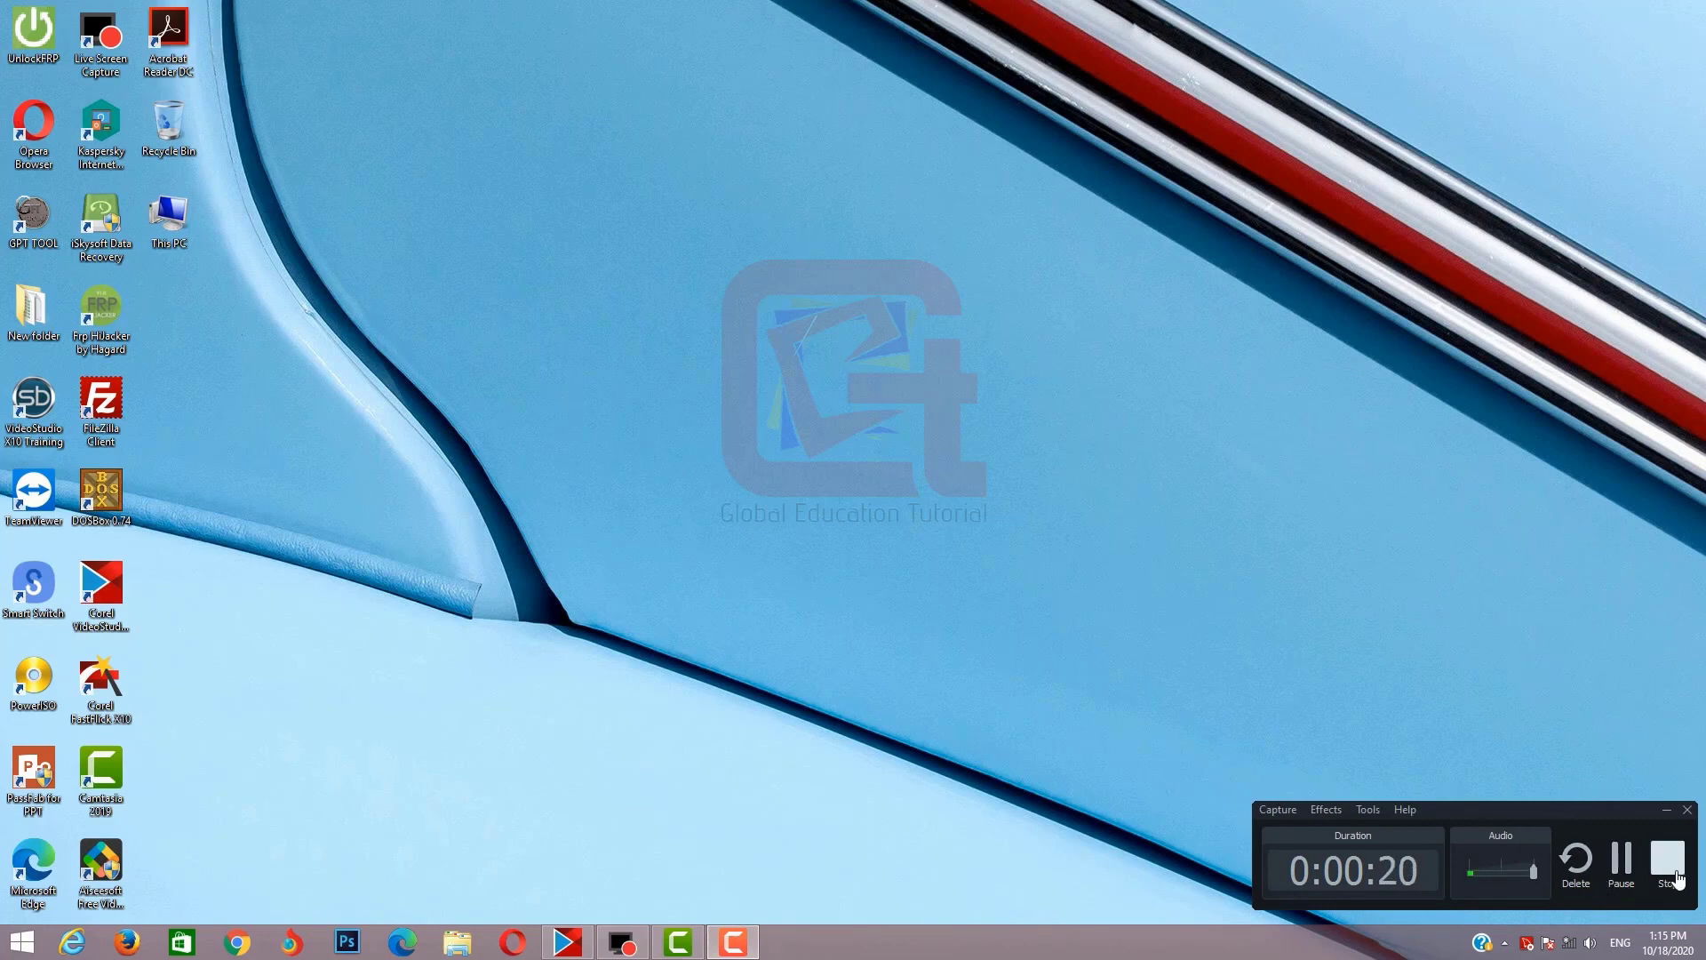
Step: Pause and resume the running recording, then stop it so the clip goes into the project
left_click(1621, 860)
left_click(1631, 866)
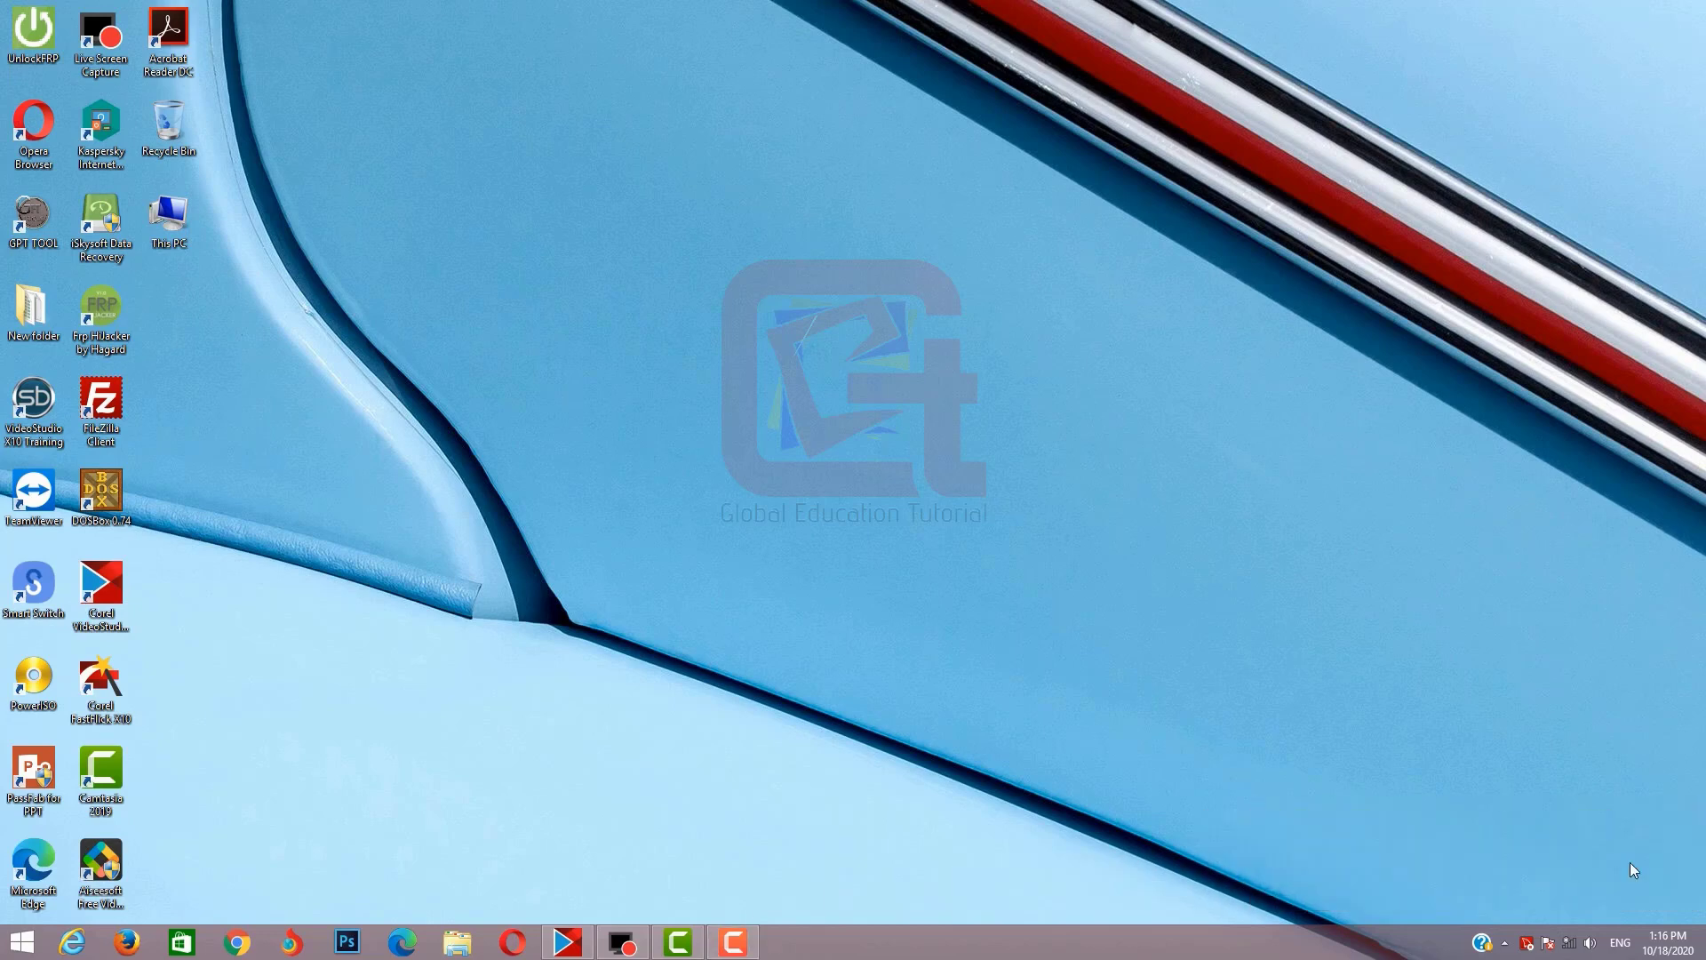
left_click(736, 943)
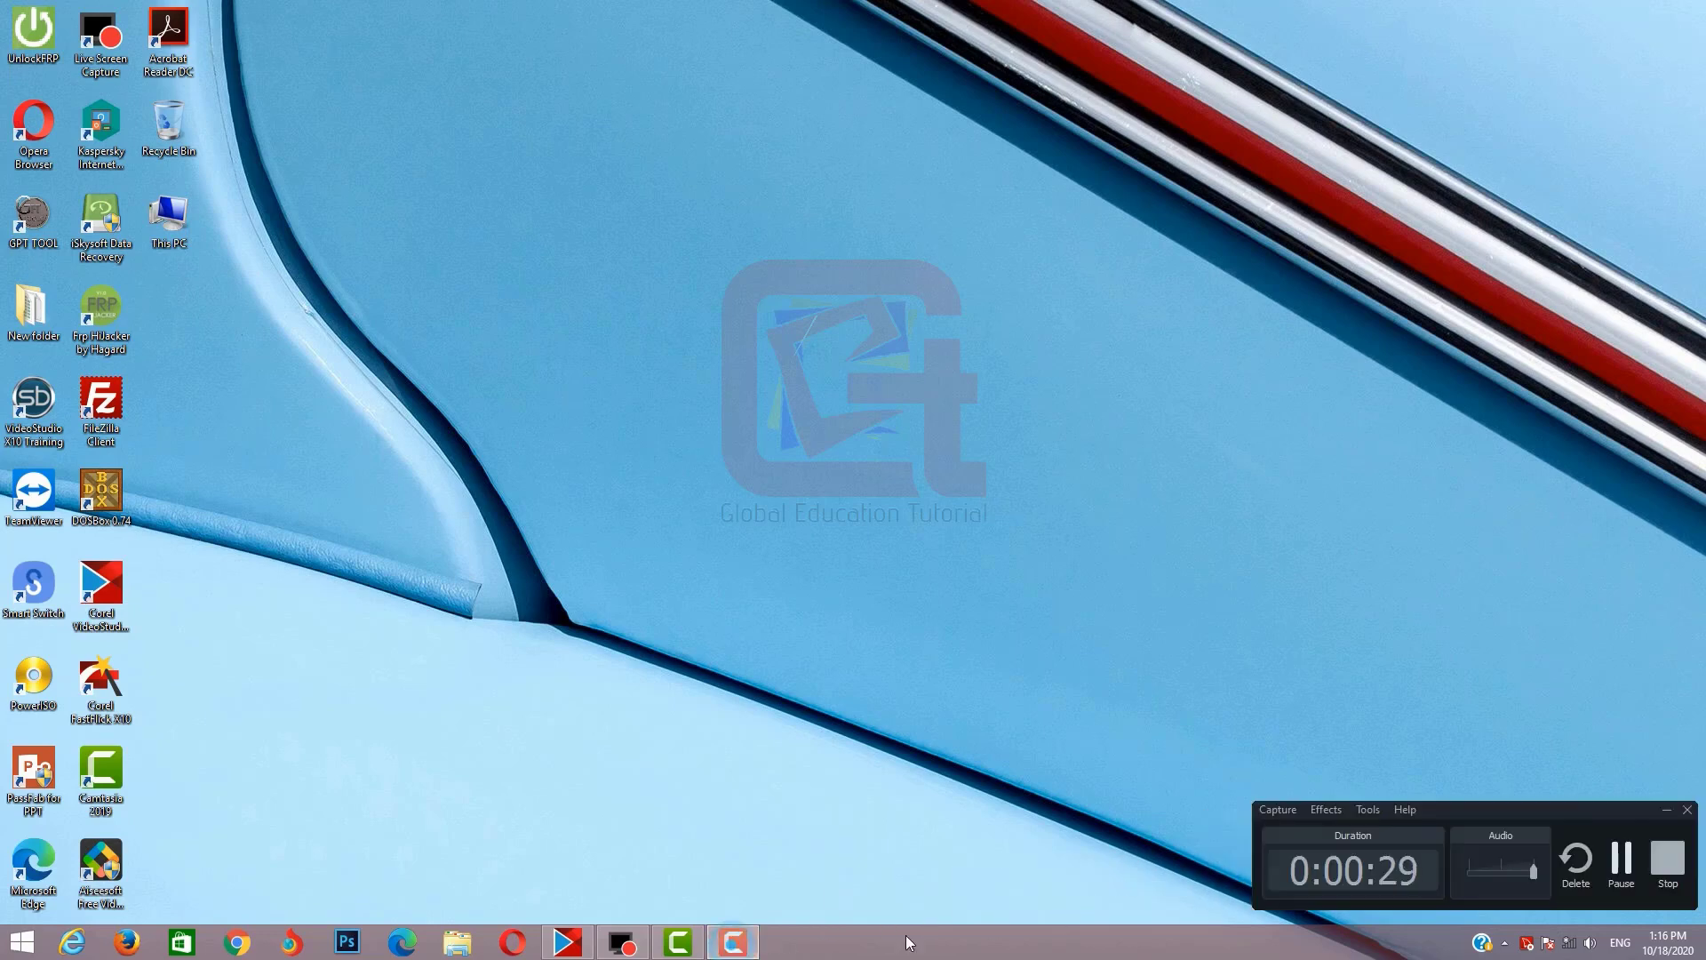
left_click(1665, 866)
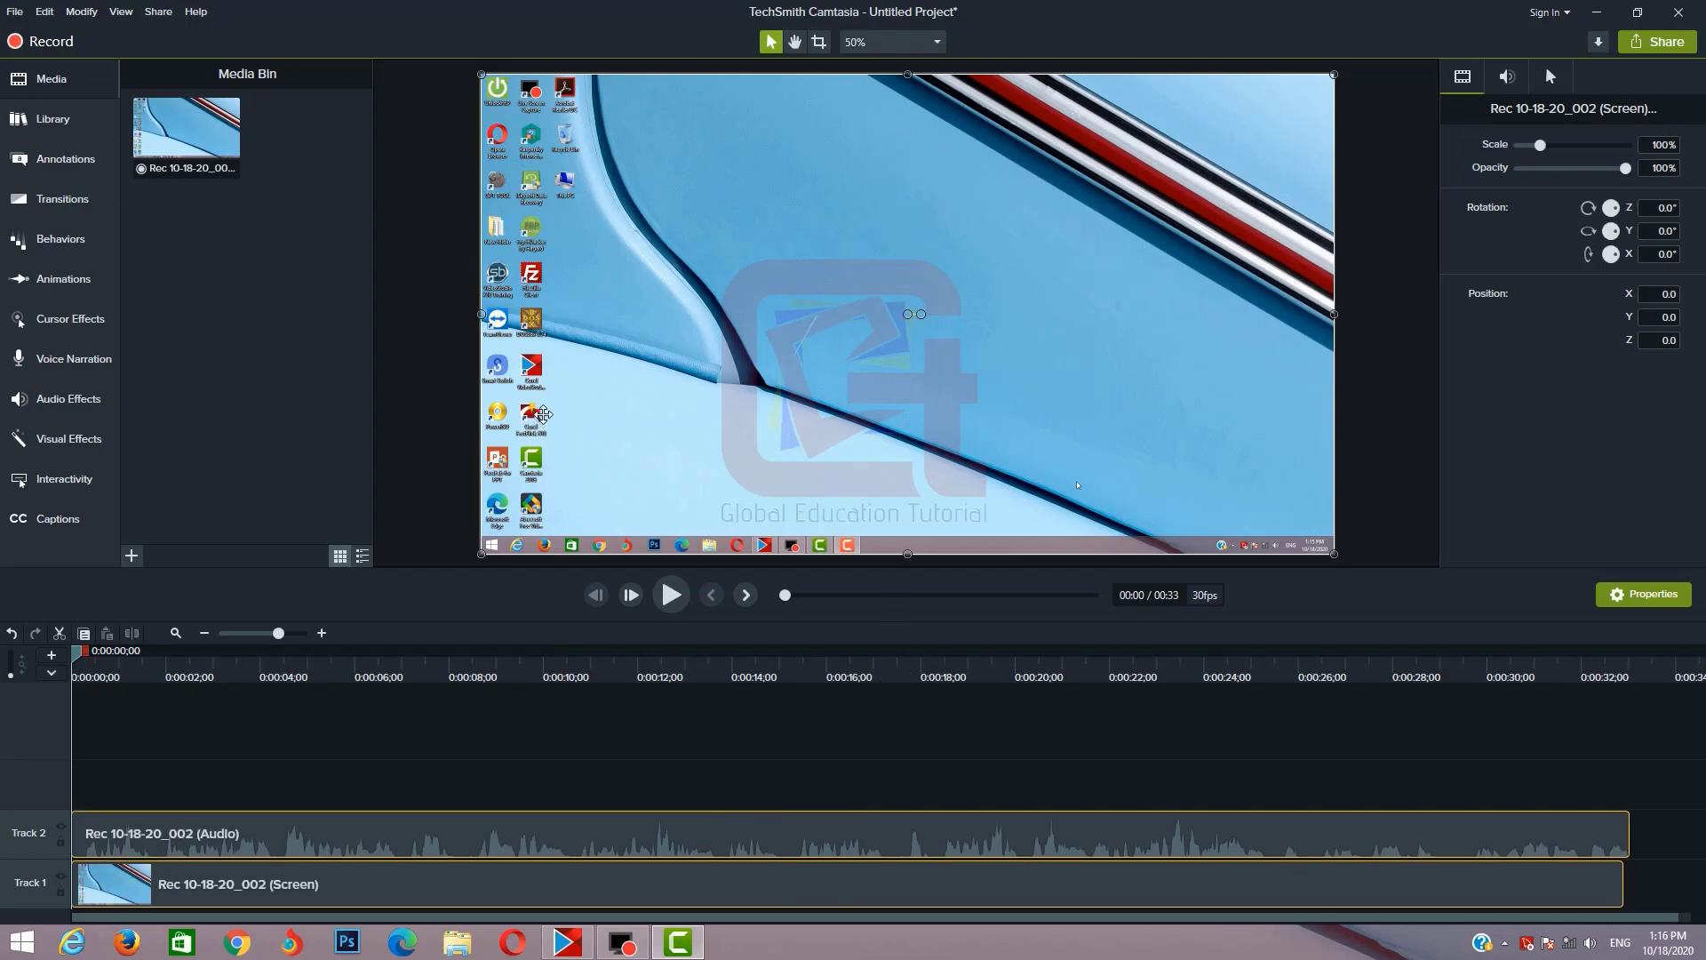
Step: Open the recorder again for a new recording and switch the capture area from full screen to custom
left_click(27, 54)
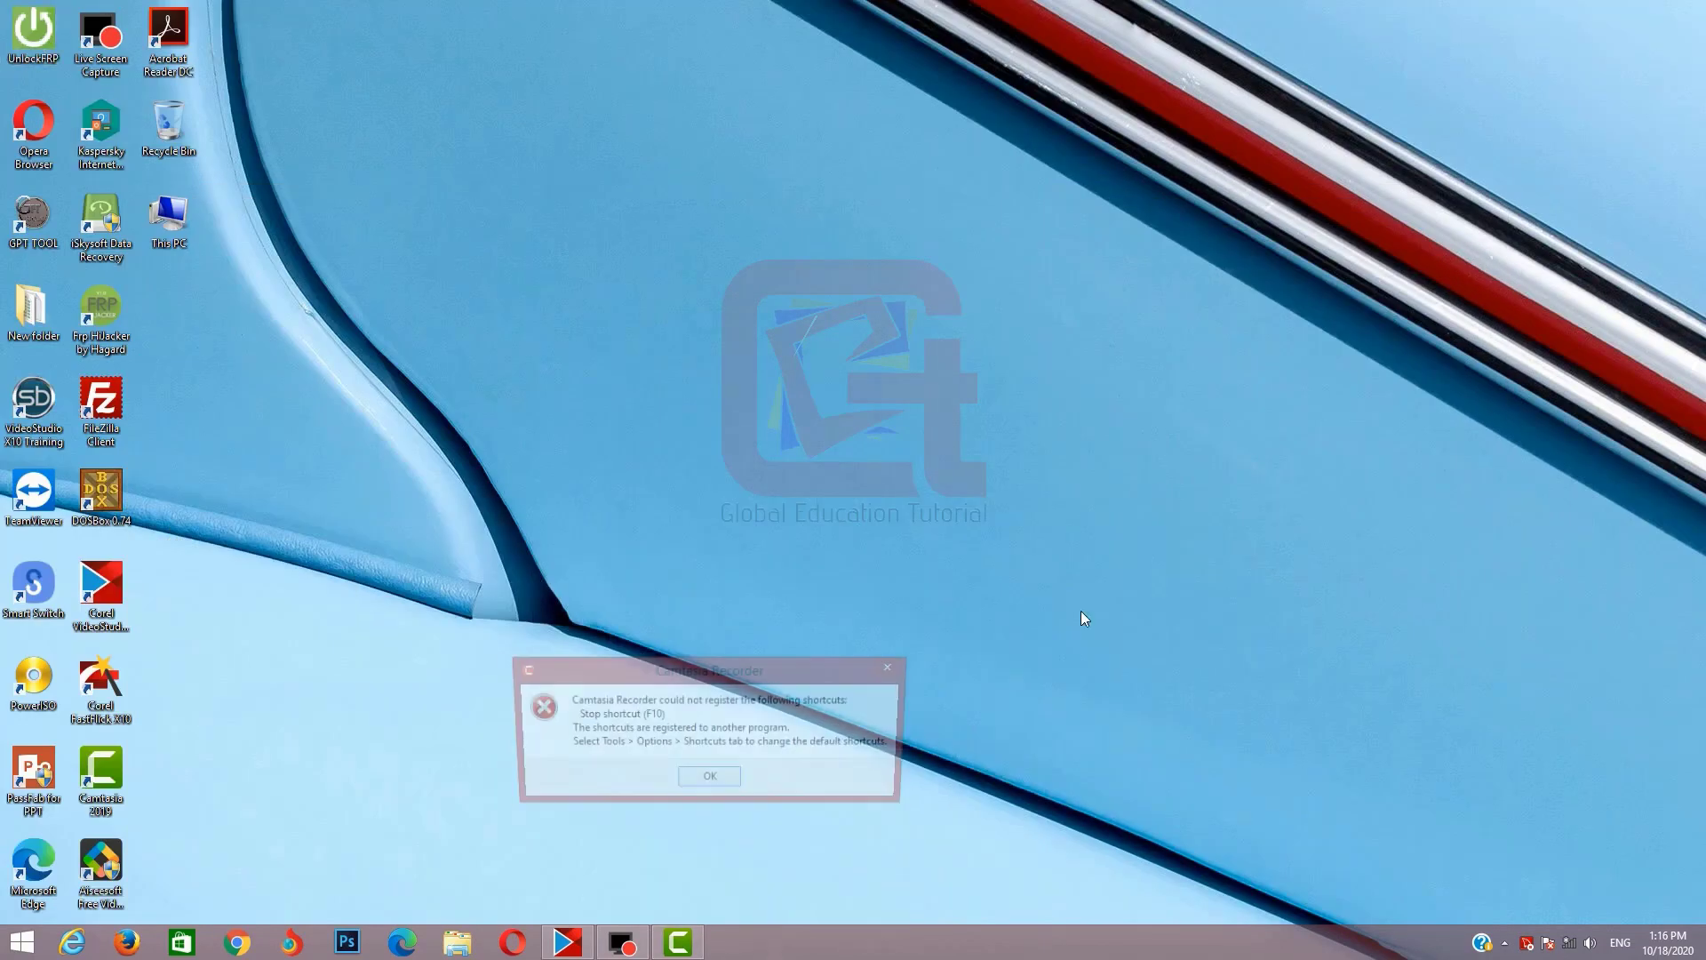
left_click(702, 780)
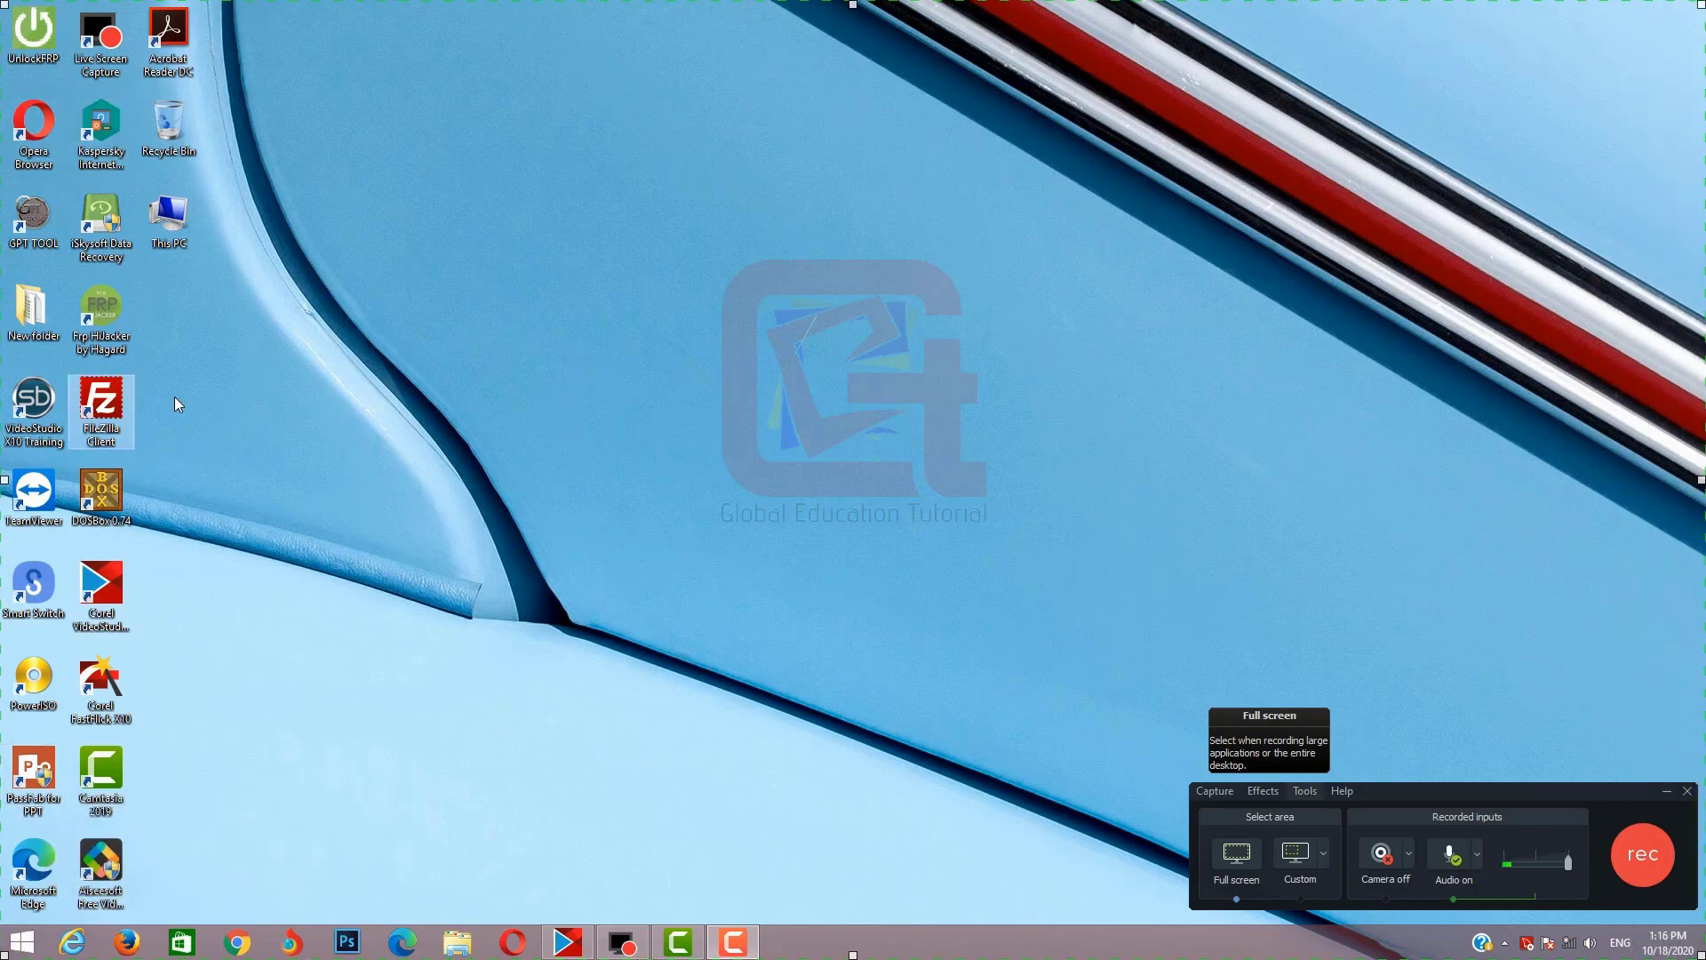
left_click(1289, 856)
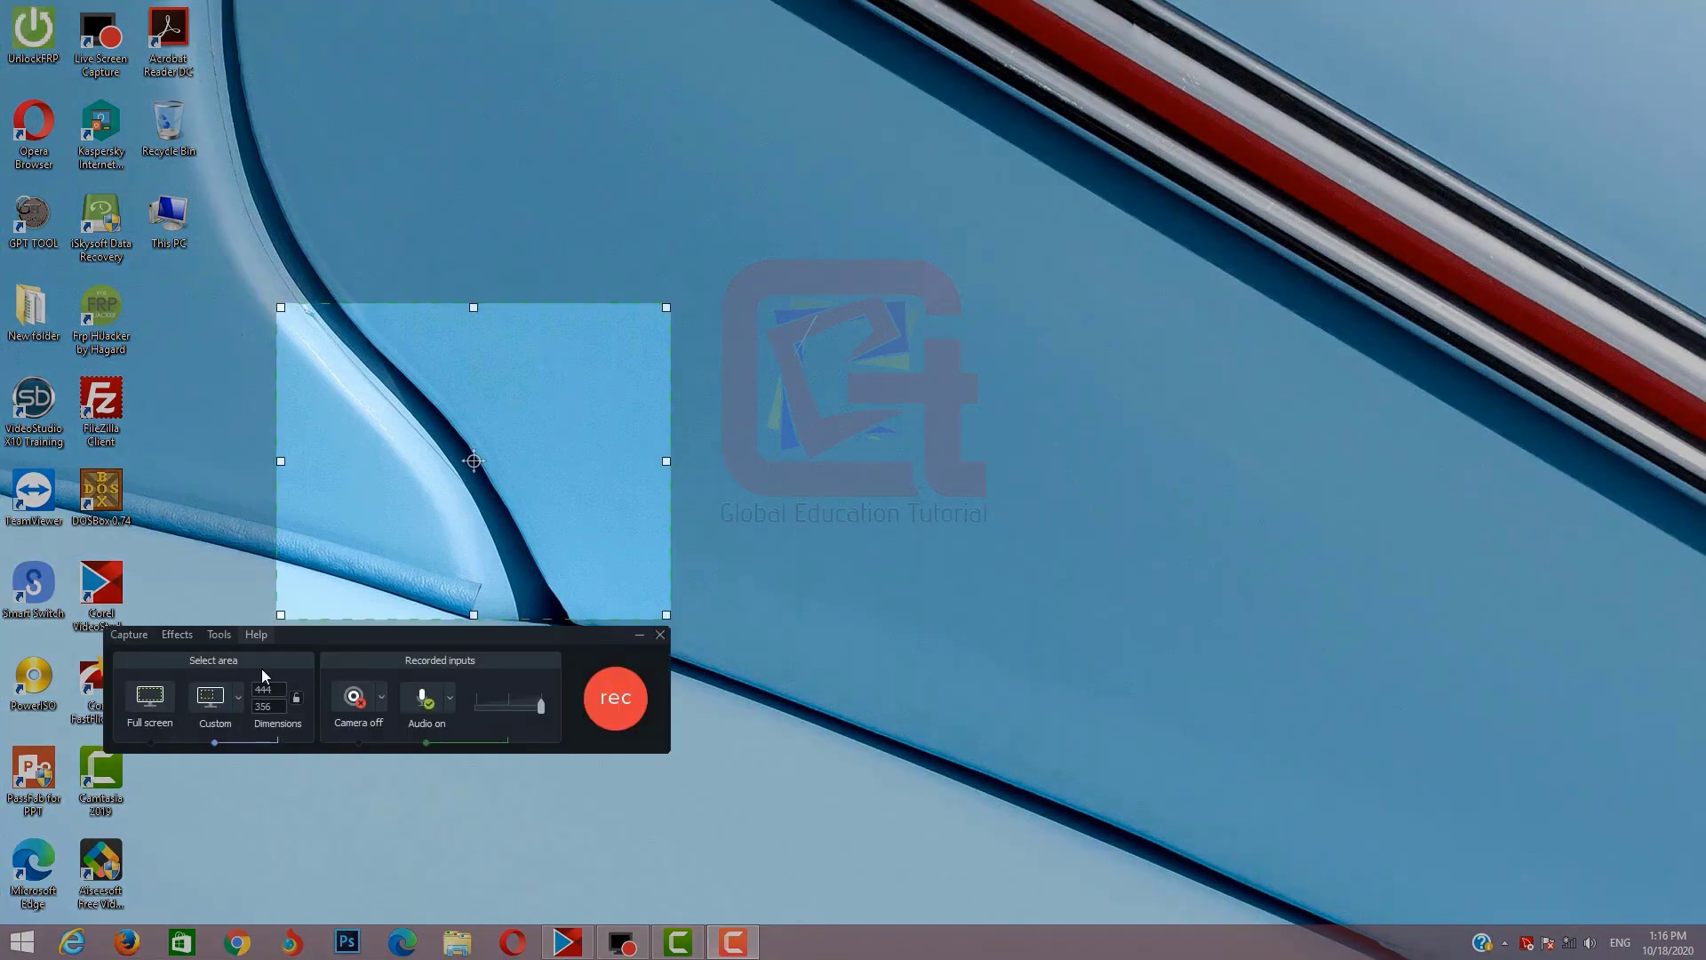
Step: Resize the custom capture area to about 443 by 351 pixels in the lower-right corner of the desktop
left_click_drag(669, 620, 1172, 871)
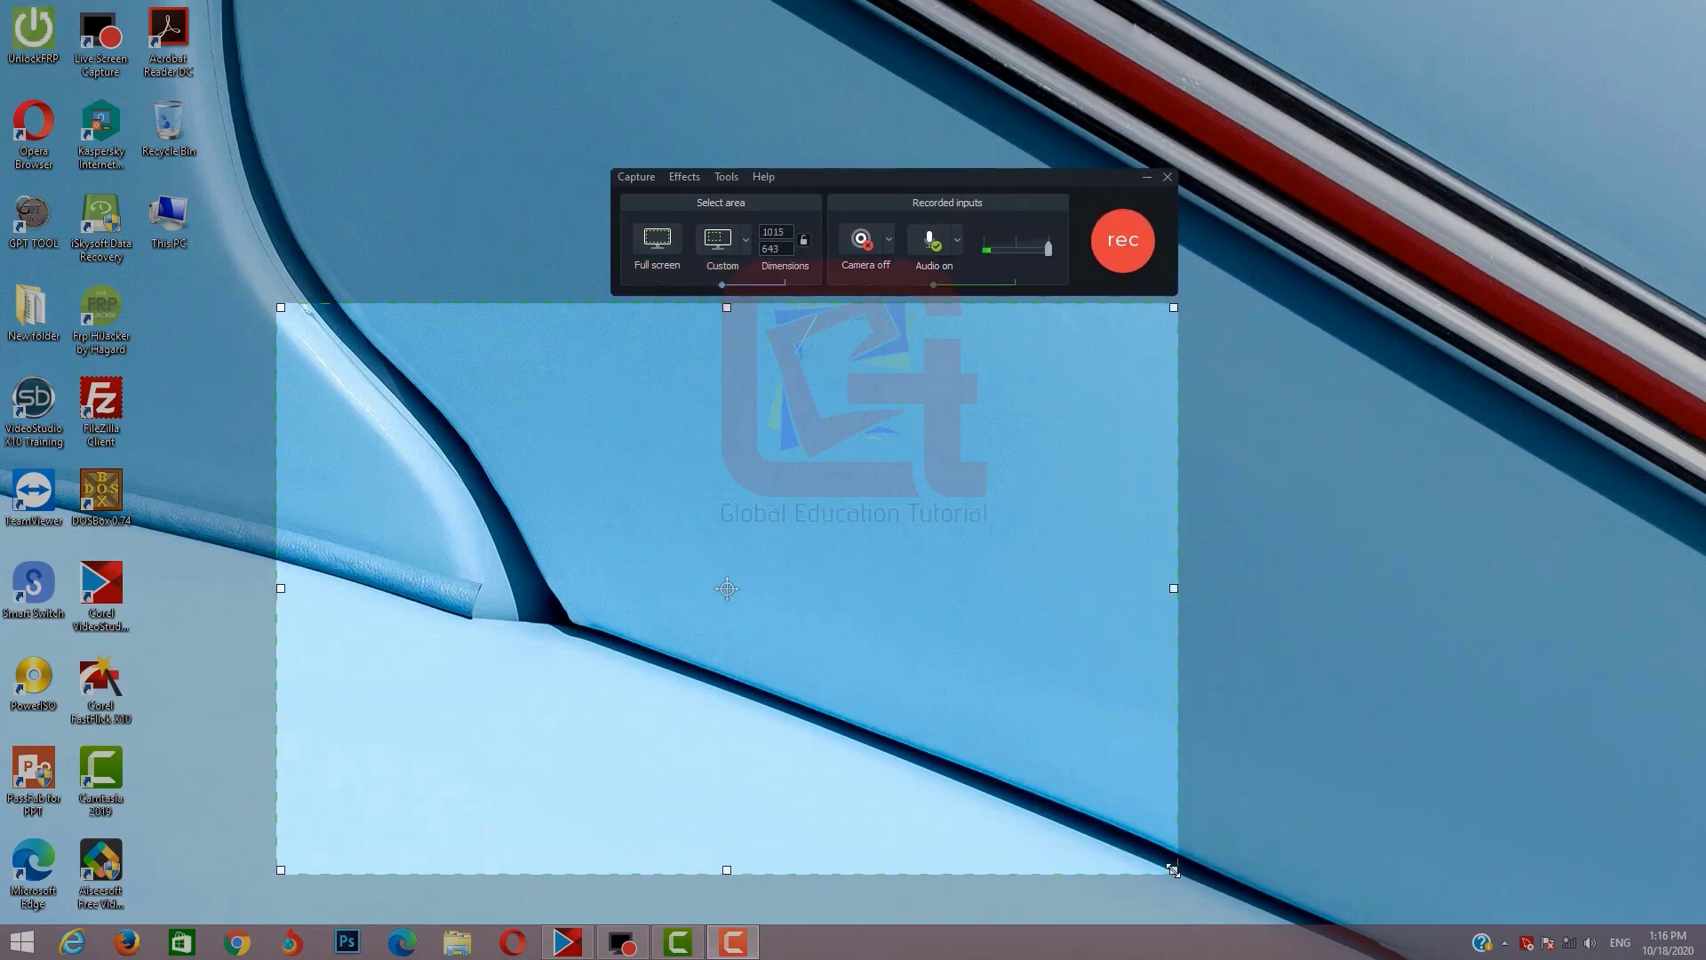
left_click_drag(275, 302, 493, 385)
left_click_drag(1174, 385, 1031, 486)
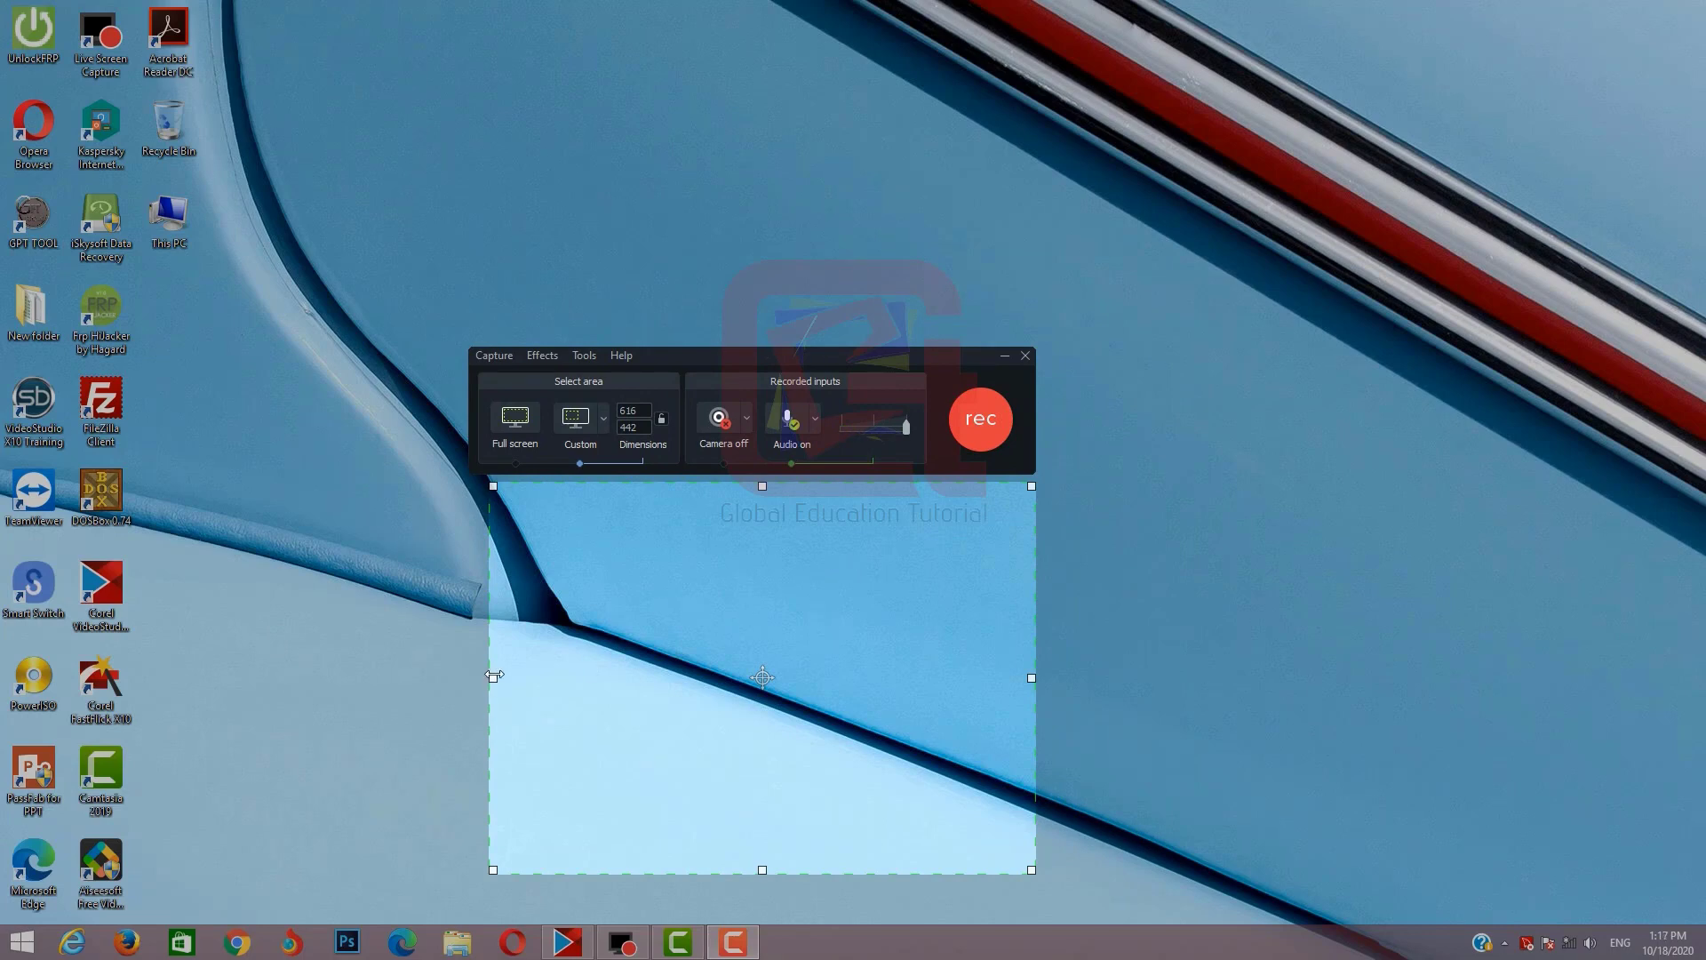
left_click_drag(495, 675, 522, 771)
left_click_drag(744, 597, 1333, 697)
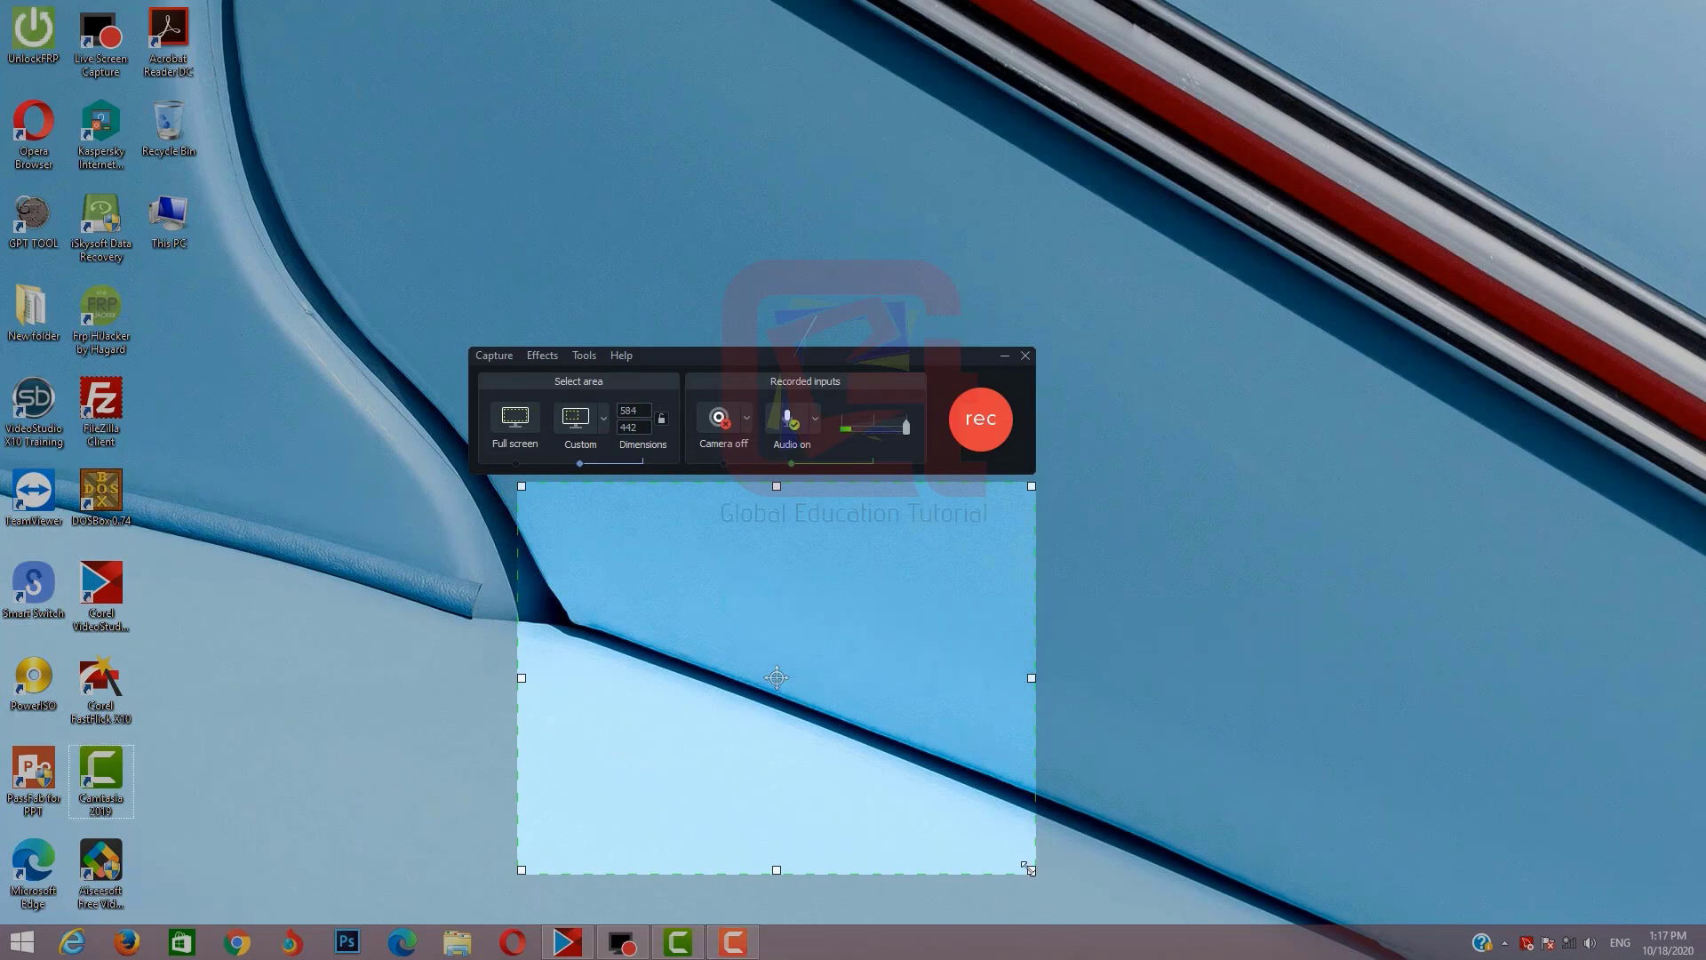
left_click_drag(1029, 868, 1704, 958)
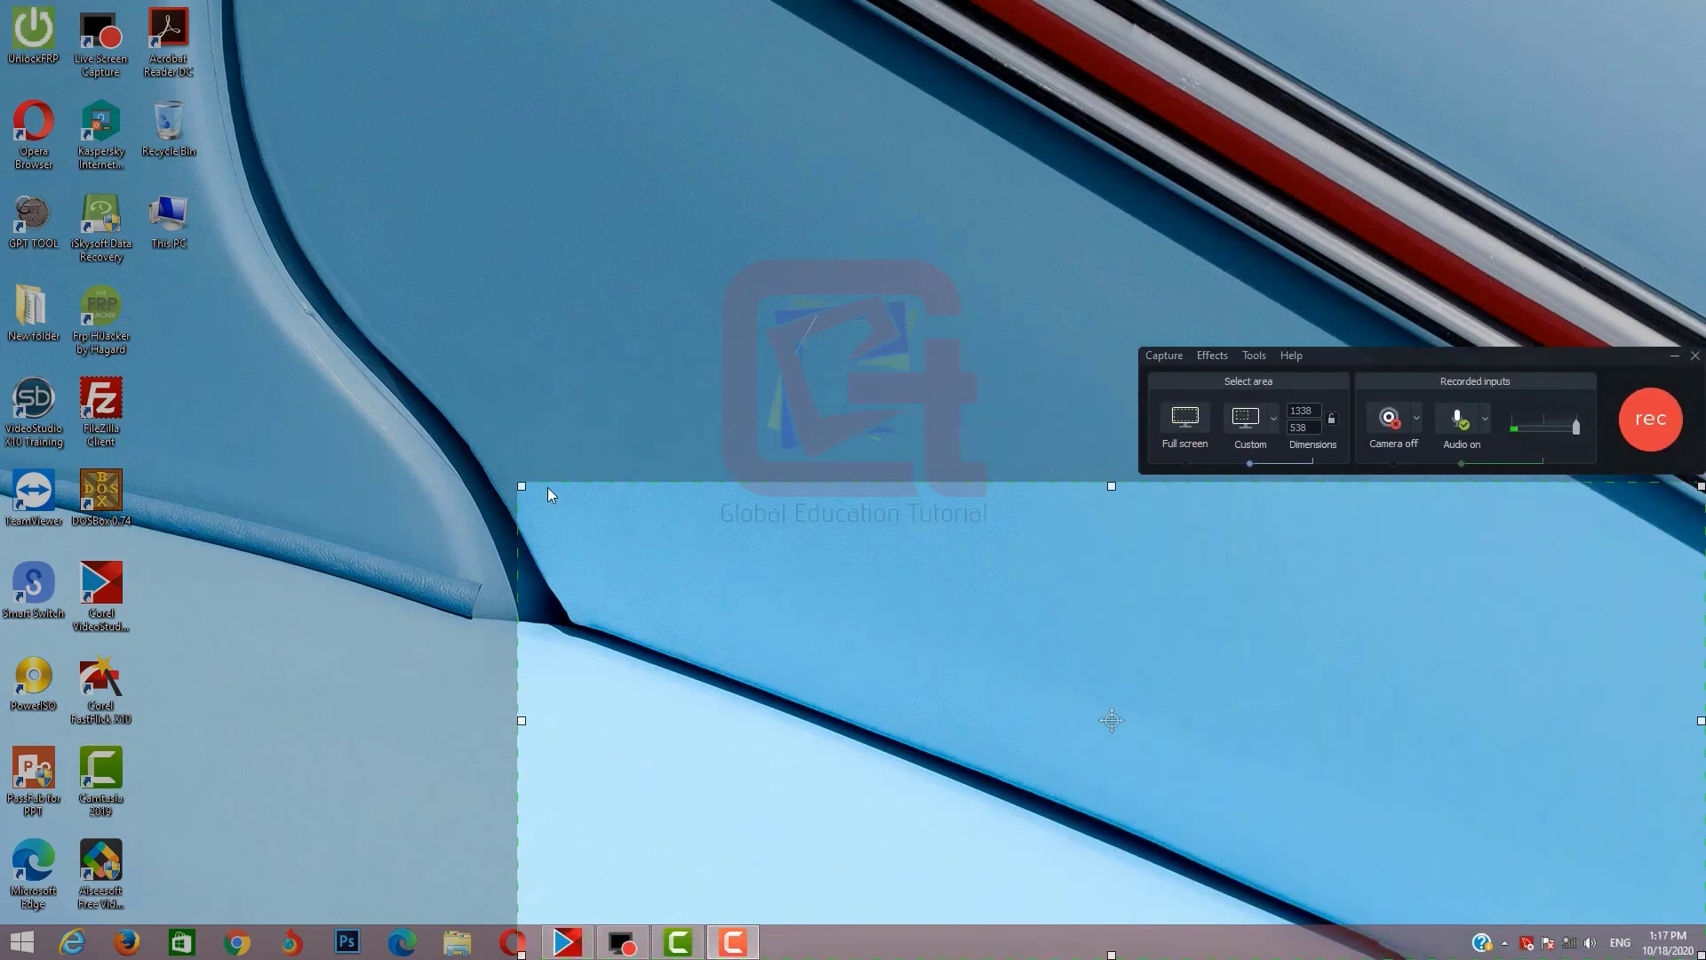
left_click_drag(522, 486, 1317, 653)
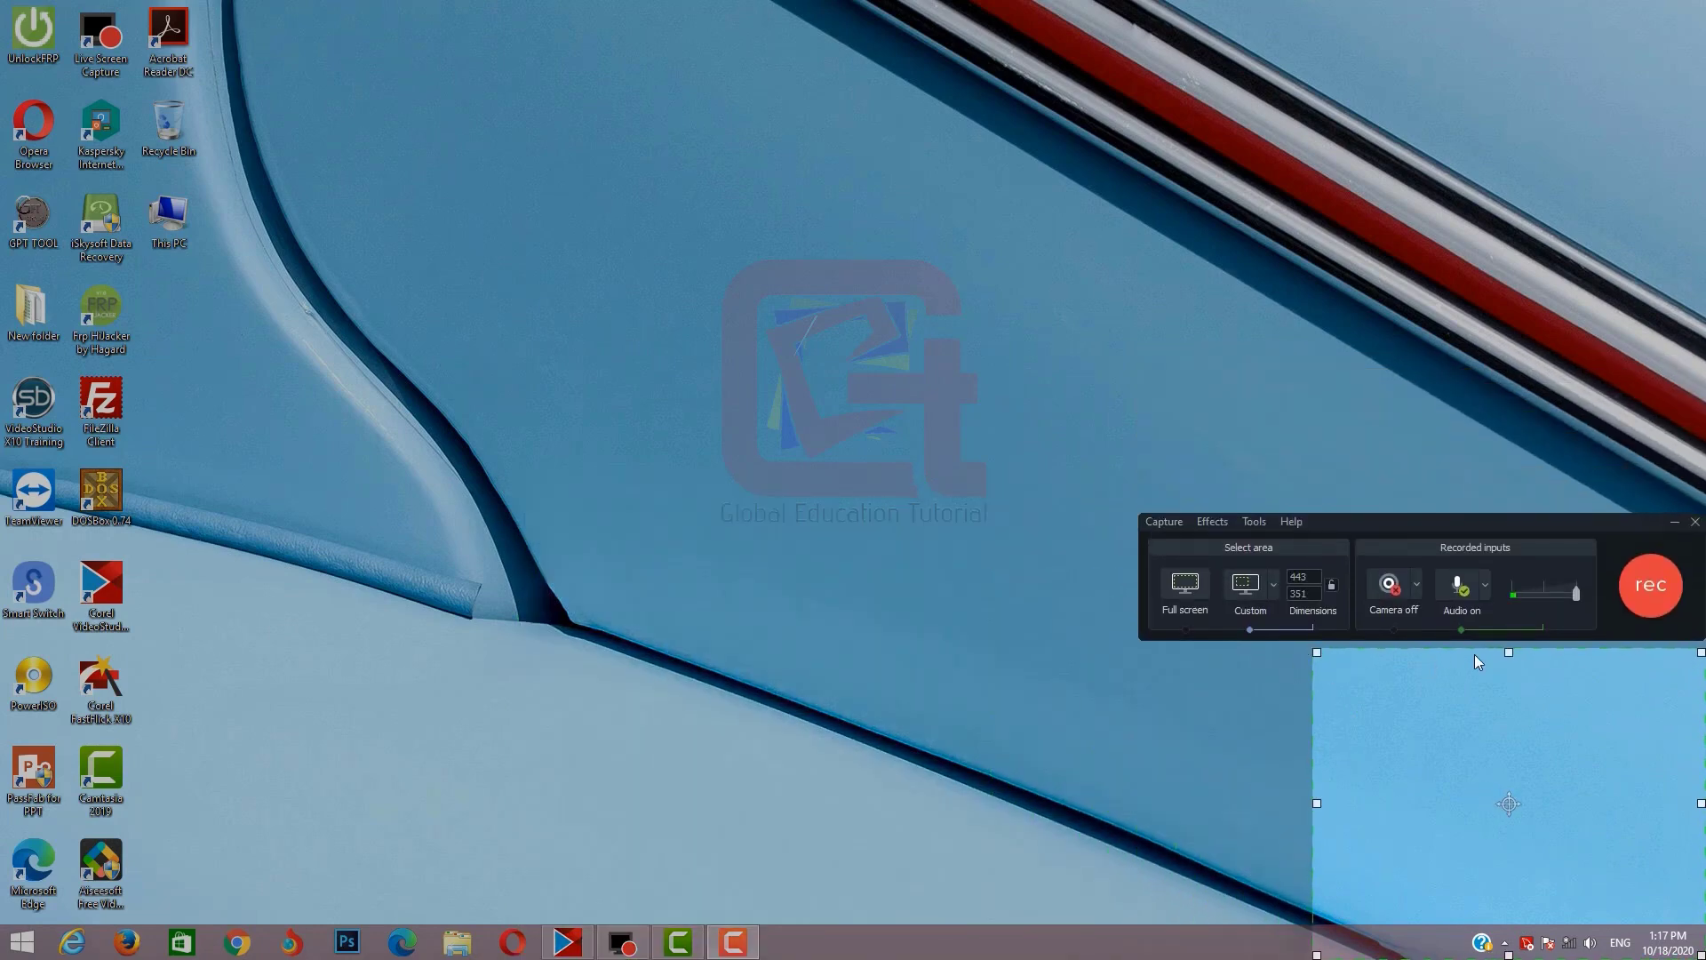
Step: Start recording the custom capture area
left_click(1654, 586)
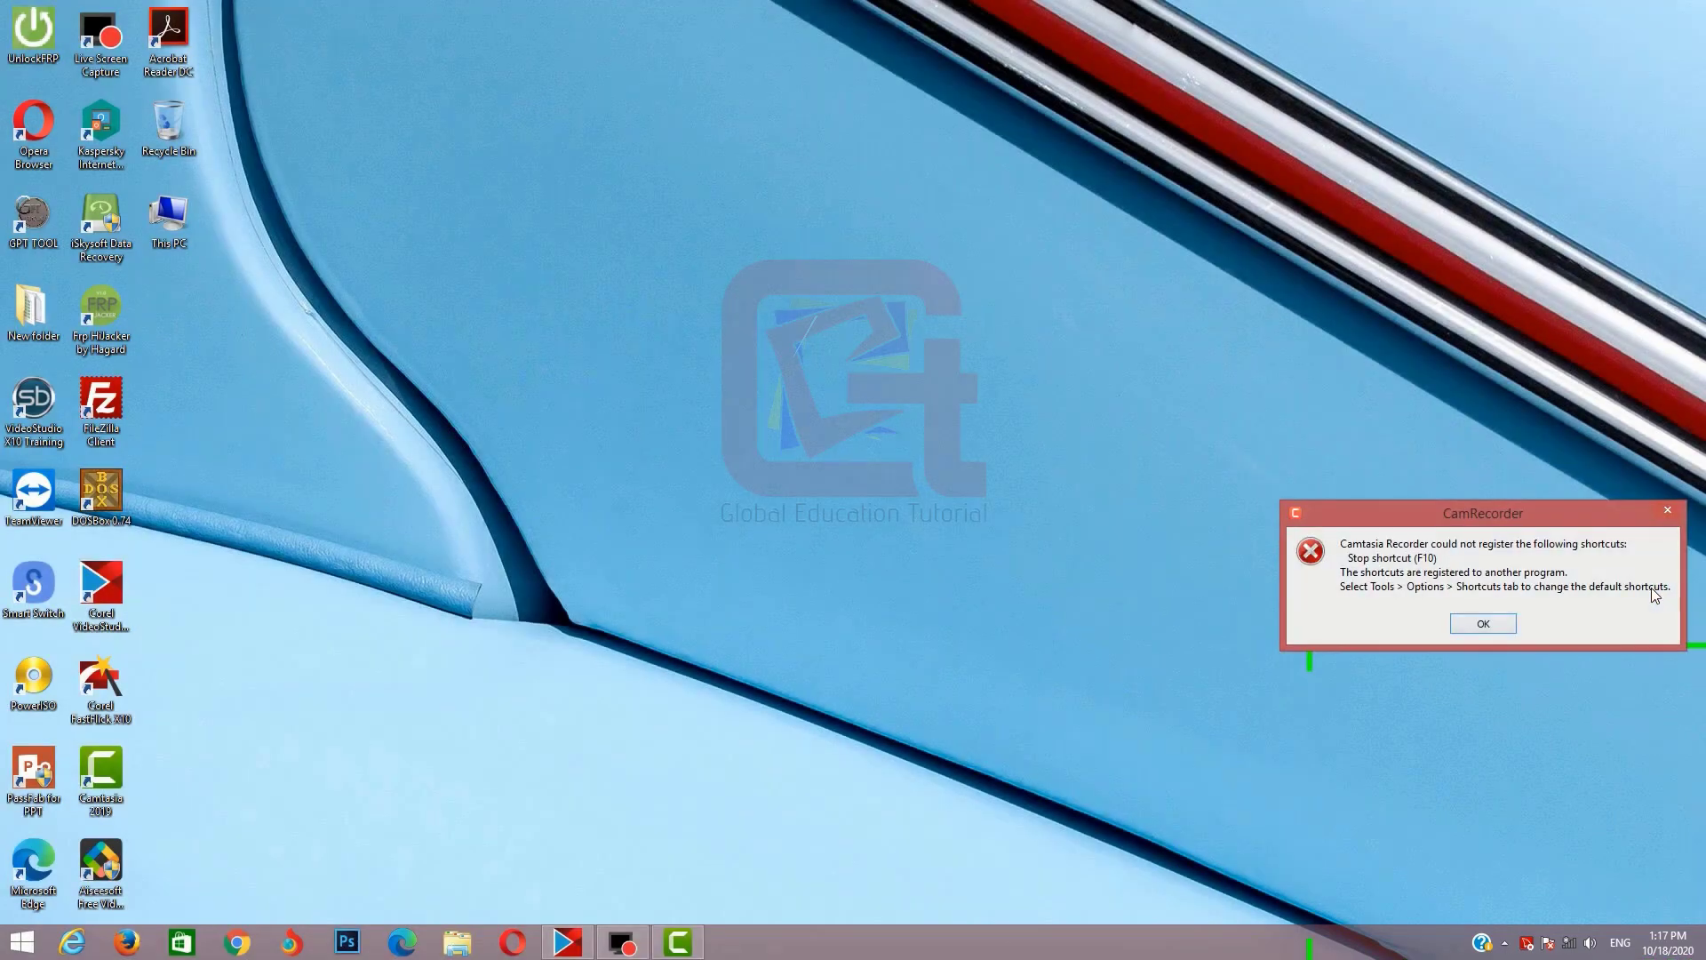
left_click(1480, 622)
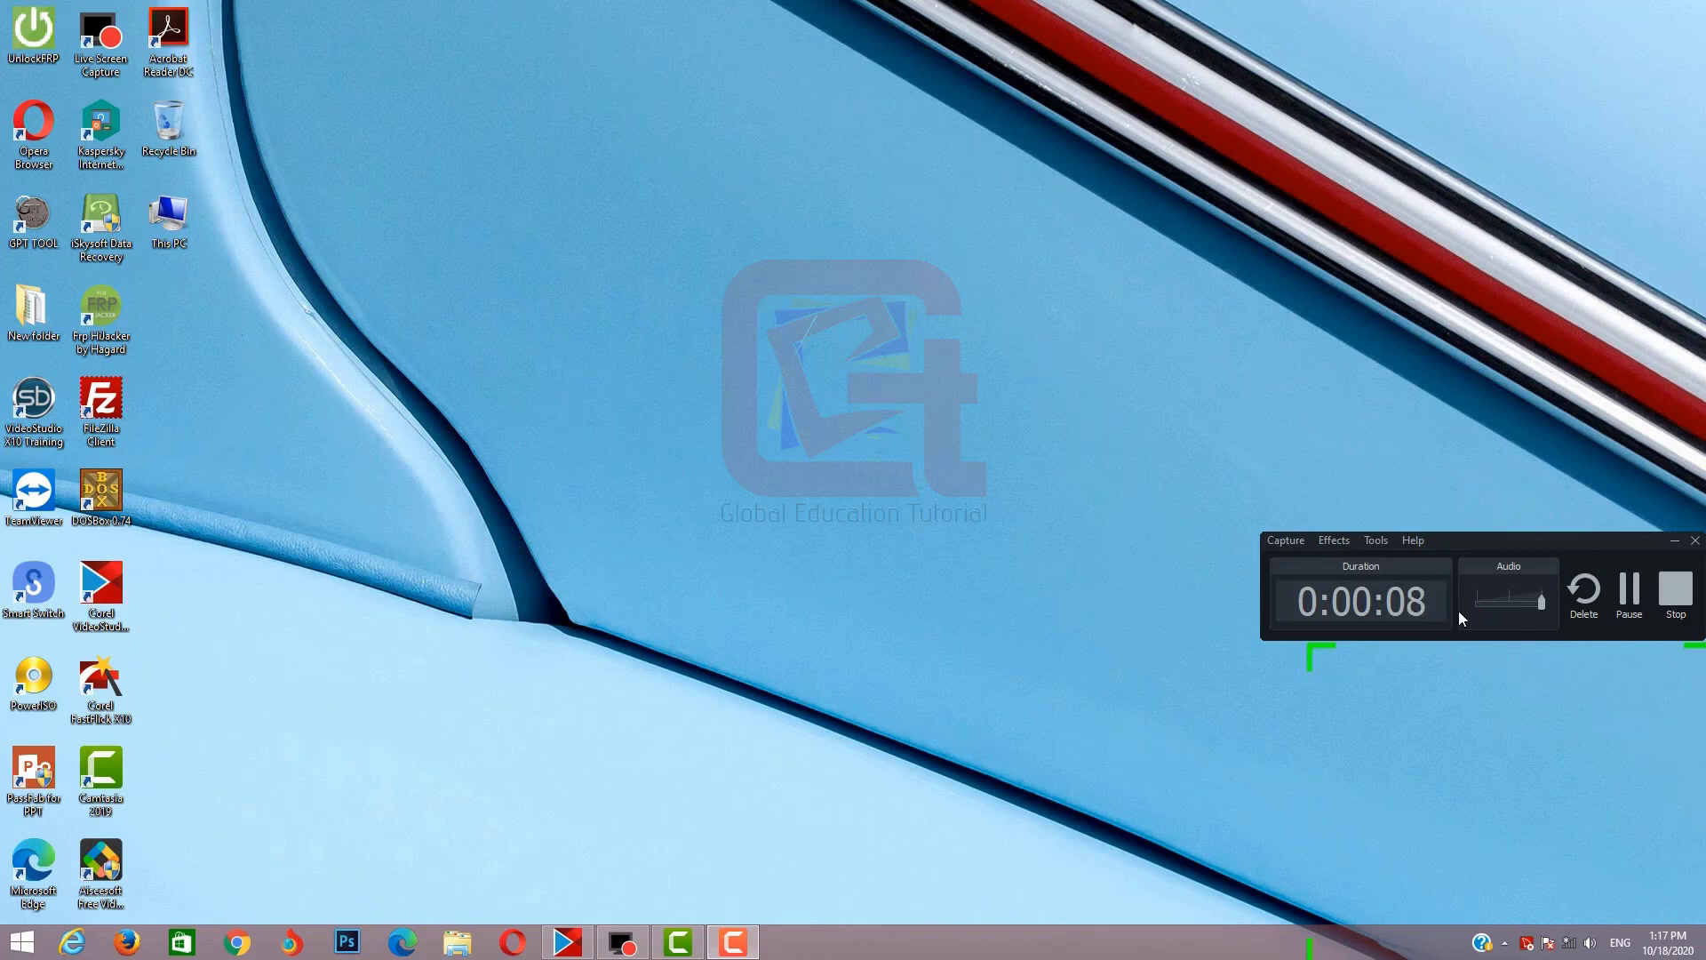
Step: Look through the effects and tools commands available in the recorder while the recording runs
left_click(1335, 540)
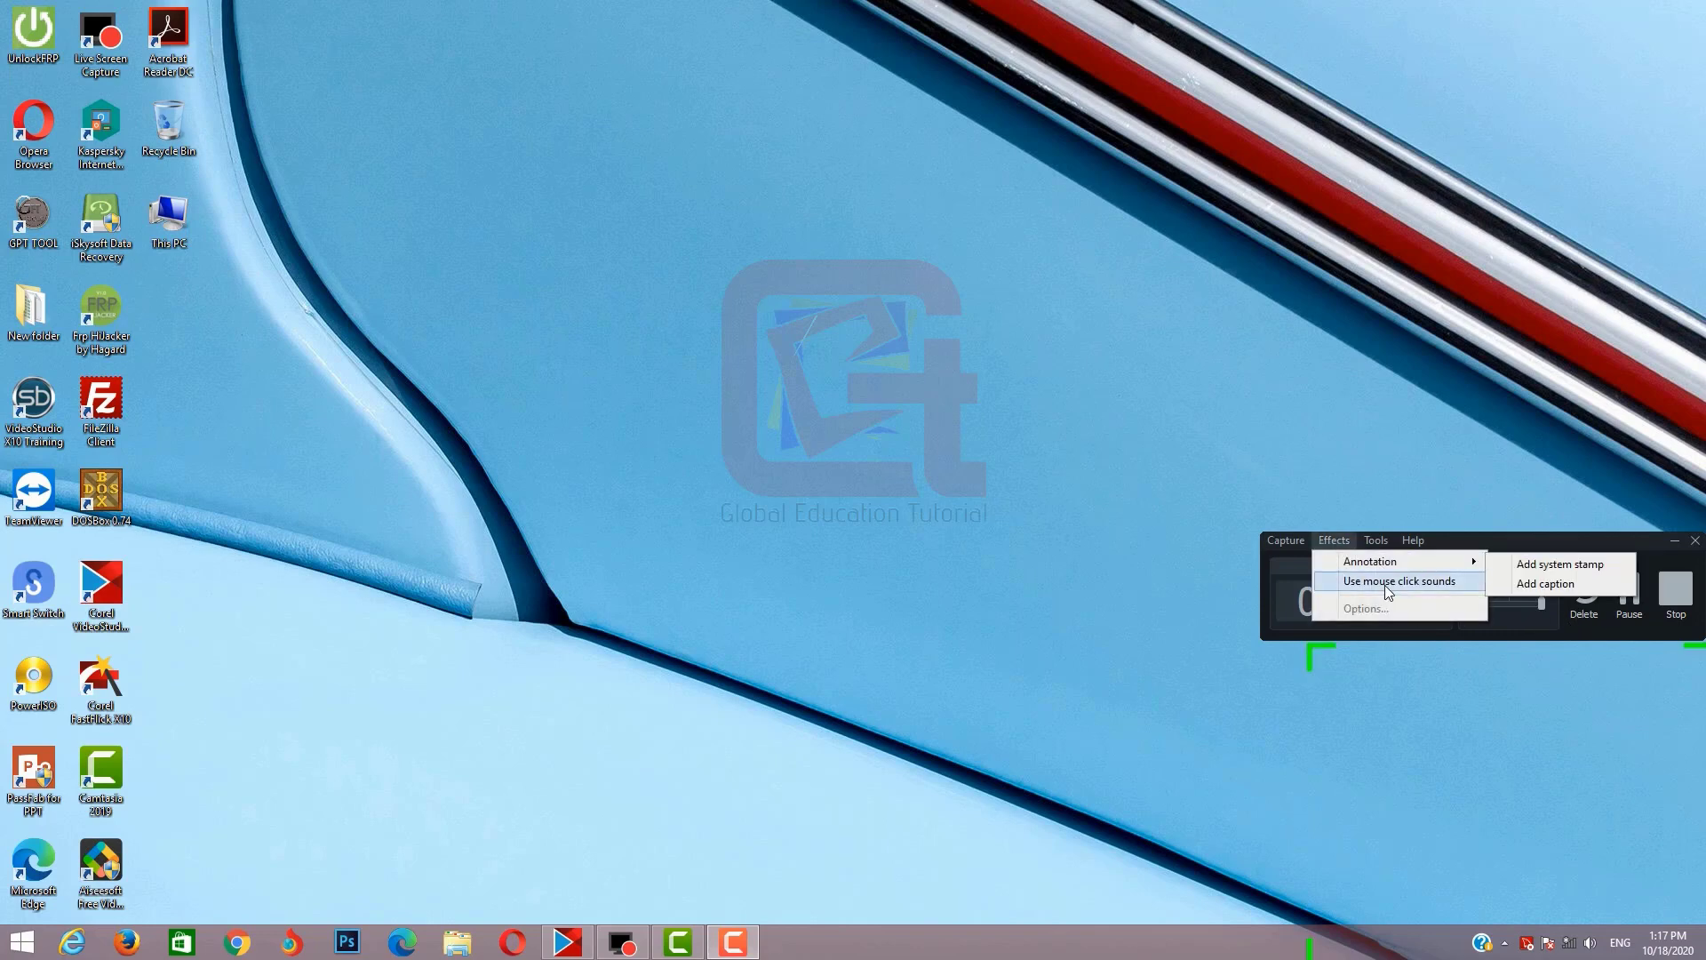
mouse_move(1376, 548)
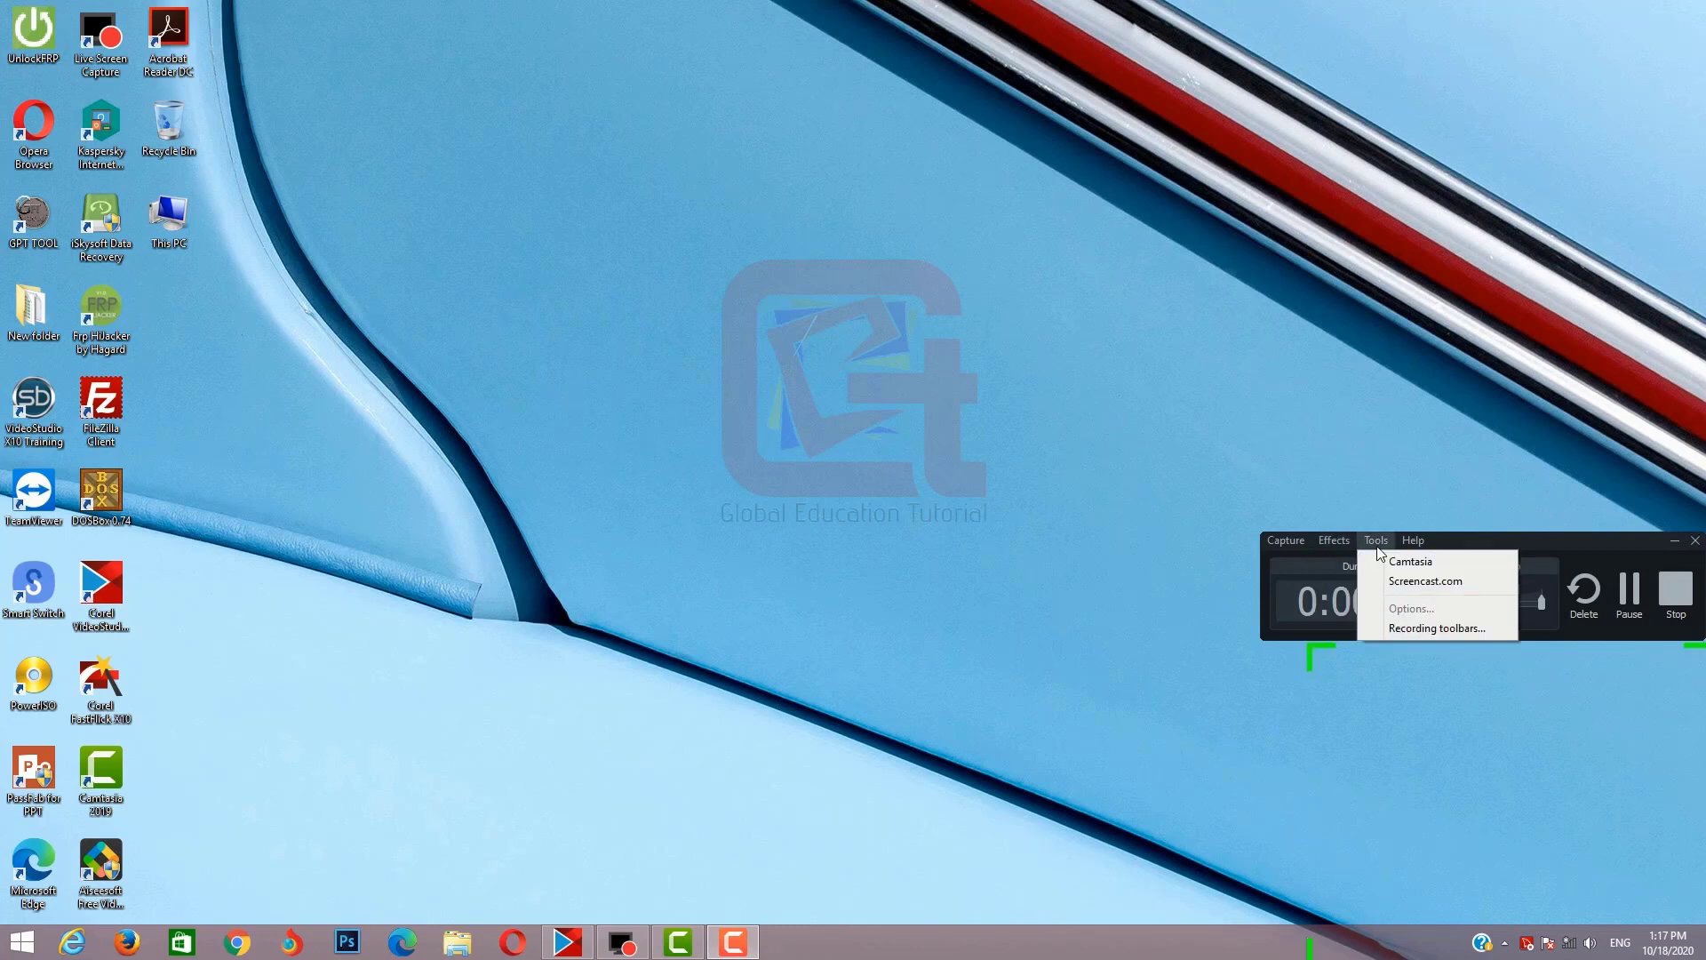
left_click(1685, 607)
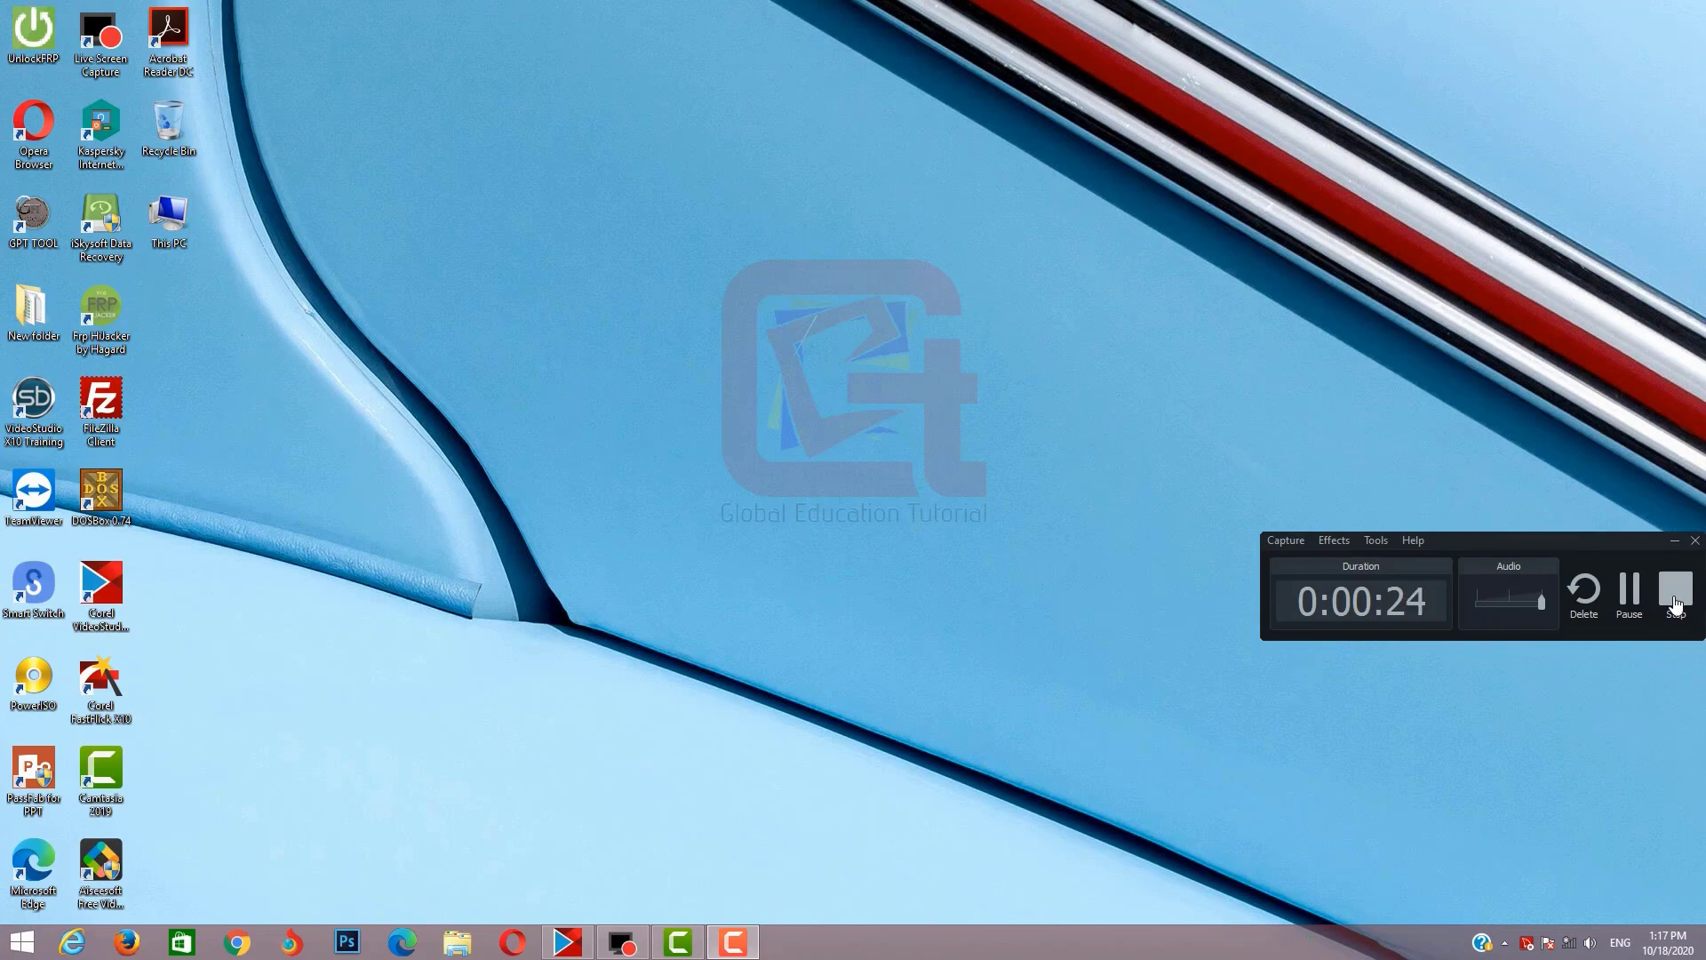
Step: Stop the custom-area recording and place its clip on the timeline directly after the first recording
left_click(1685, 607)
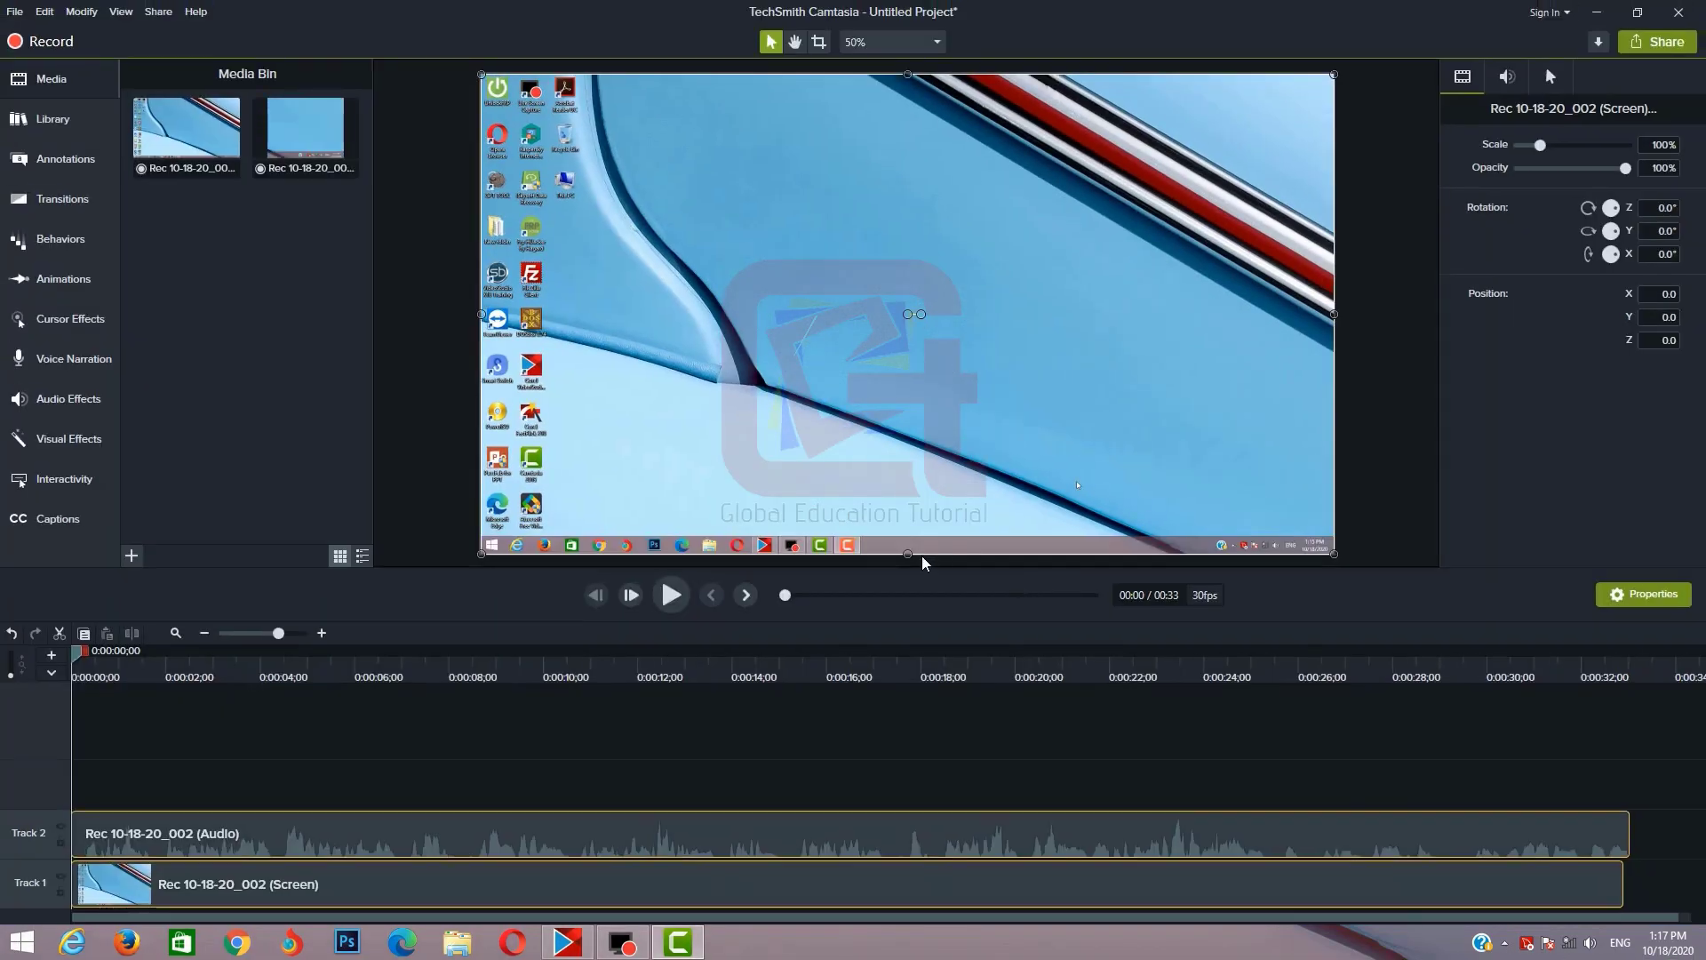
left_click(182, 157)
left_click(302, 141)
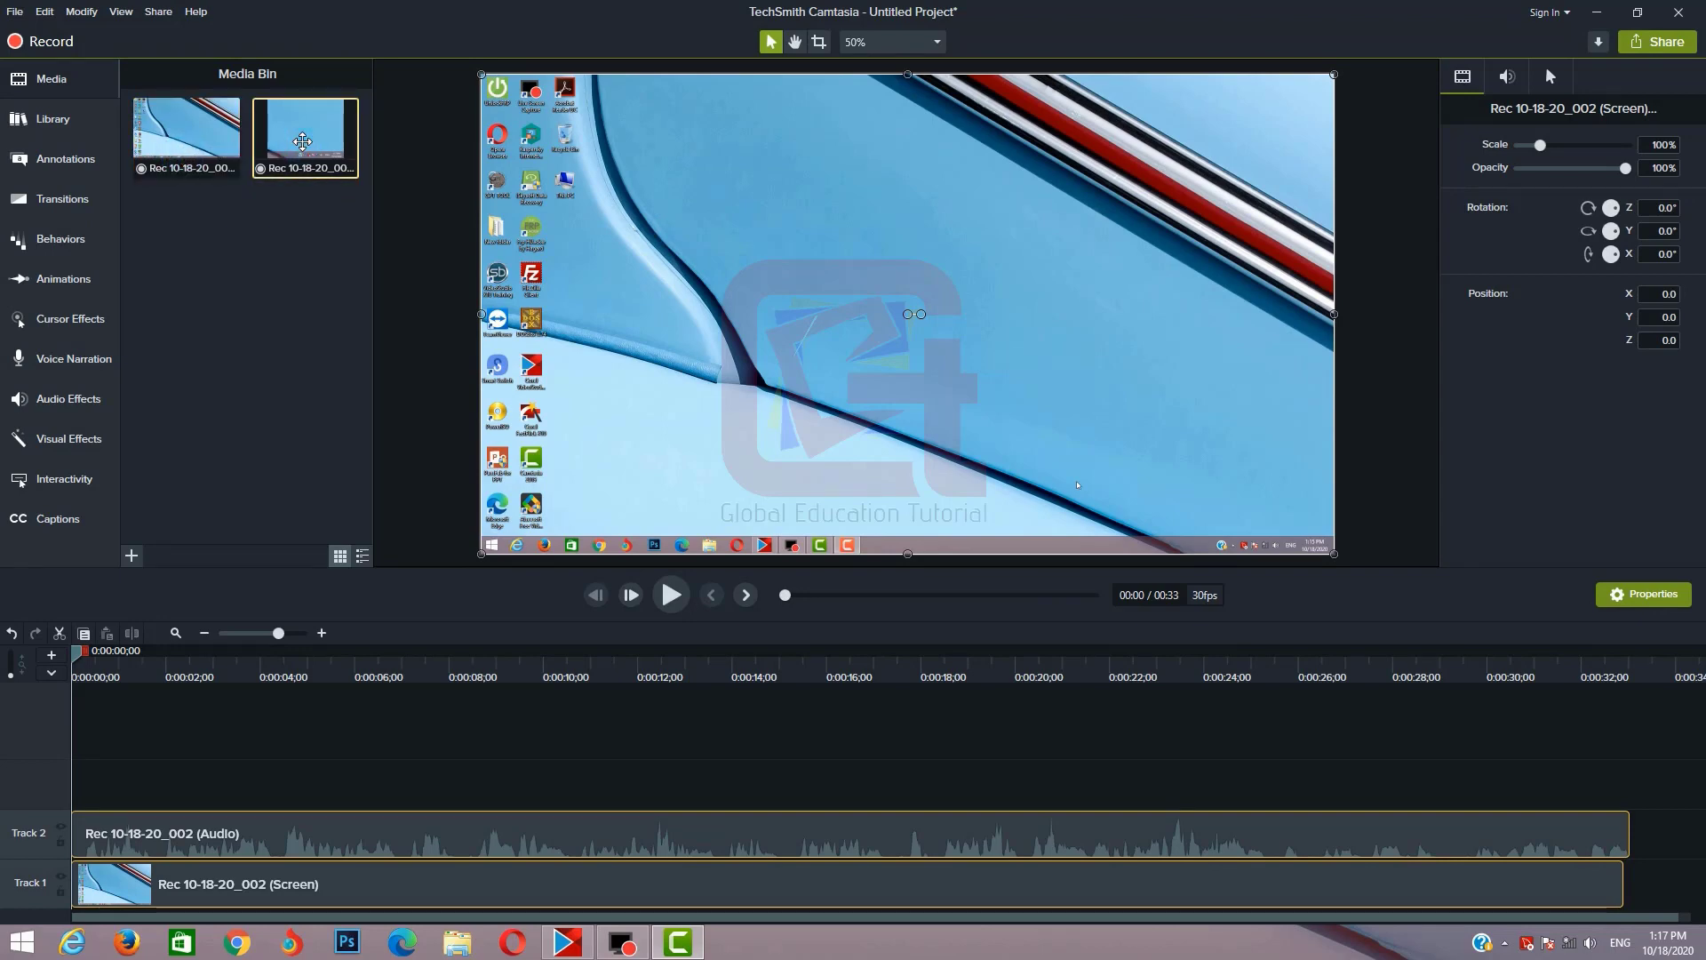
left_click_drag(302, 141, 1637, 874)
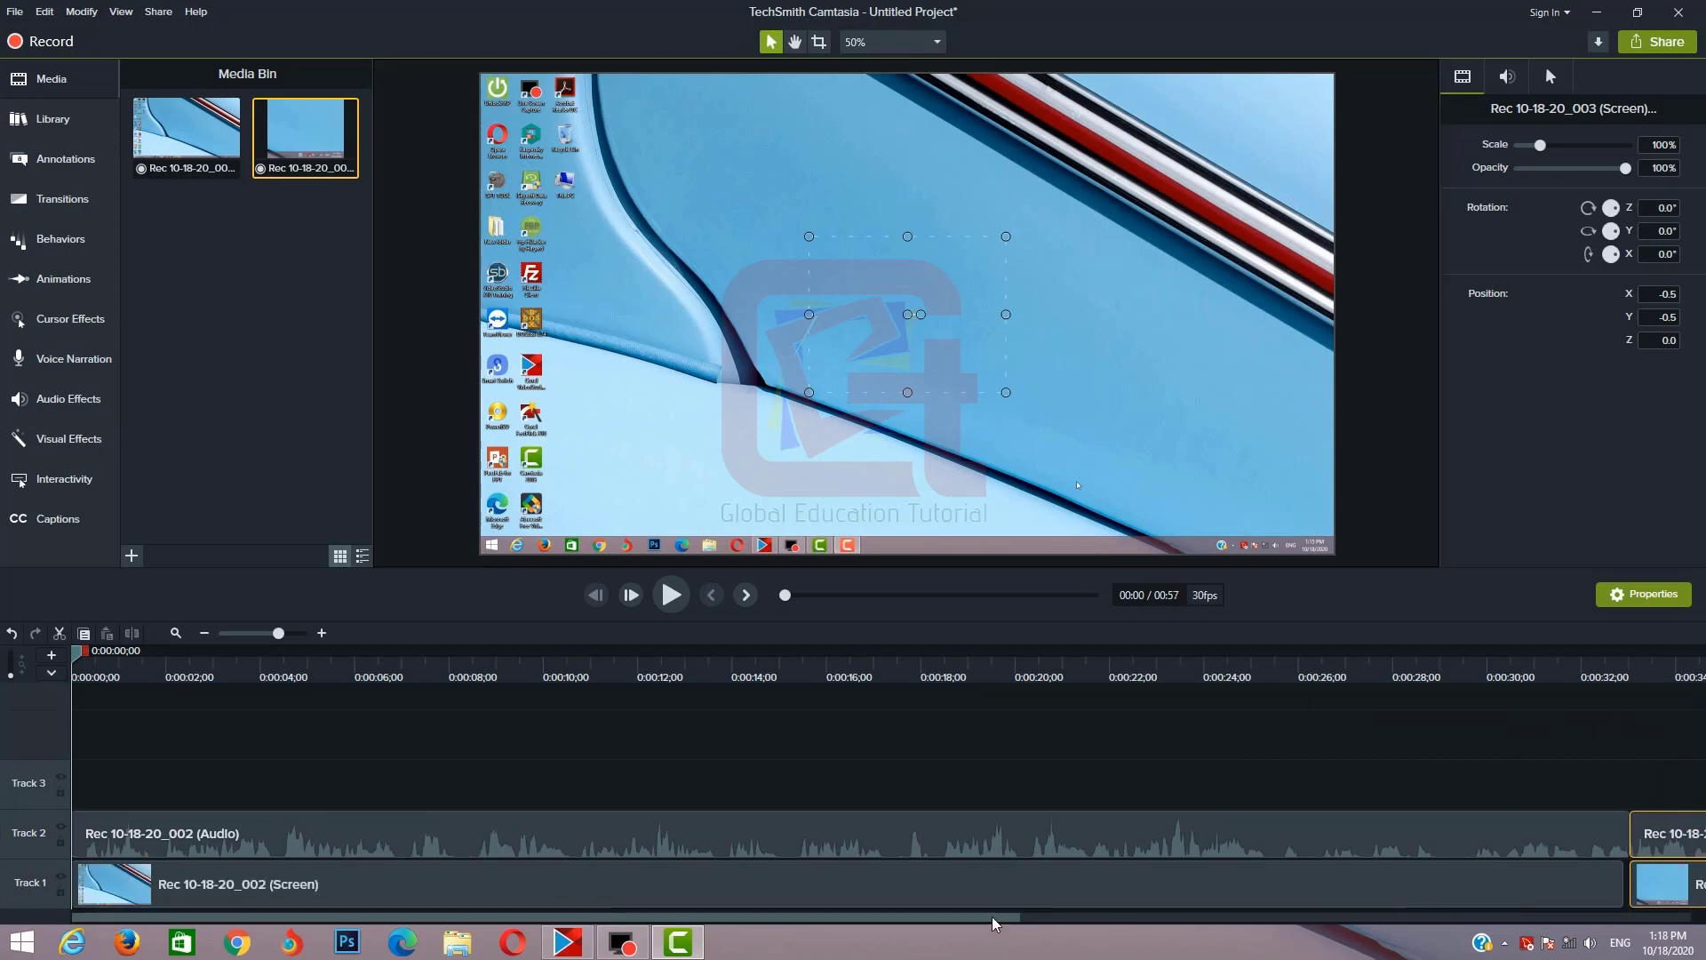
Step: Preview the second recording on the timeline by scrubbing through it and playing a short part from about 0:00:41
left_click_drag(994, 924, 1670, 956)
left_click(690, 782)
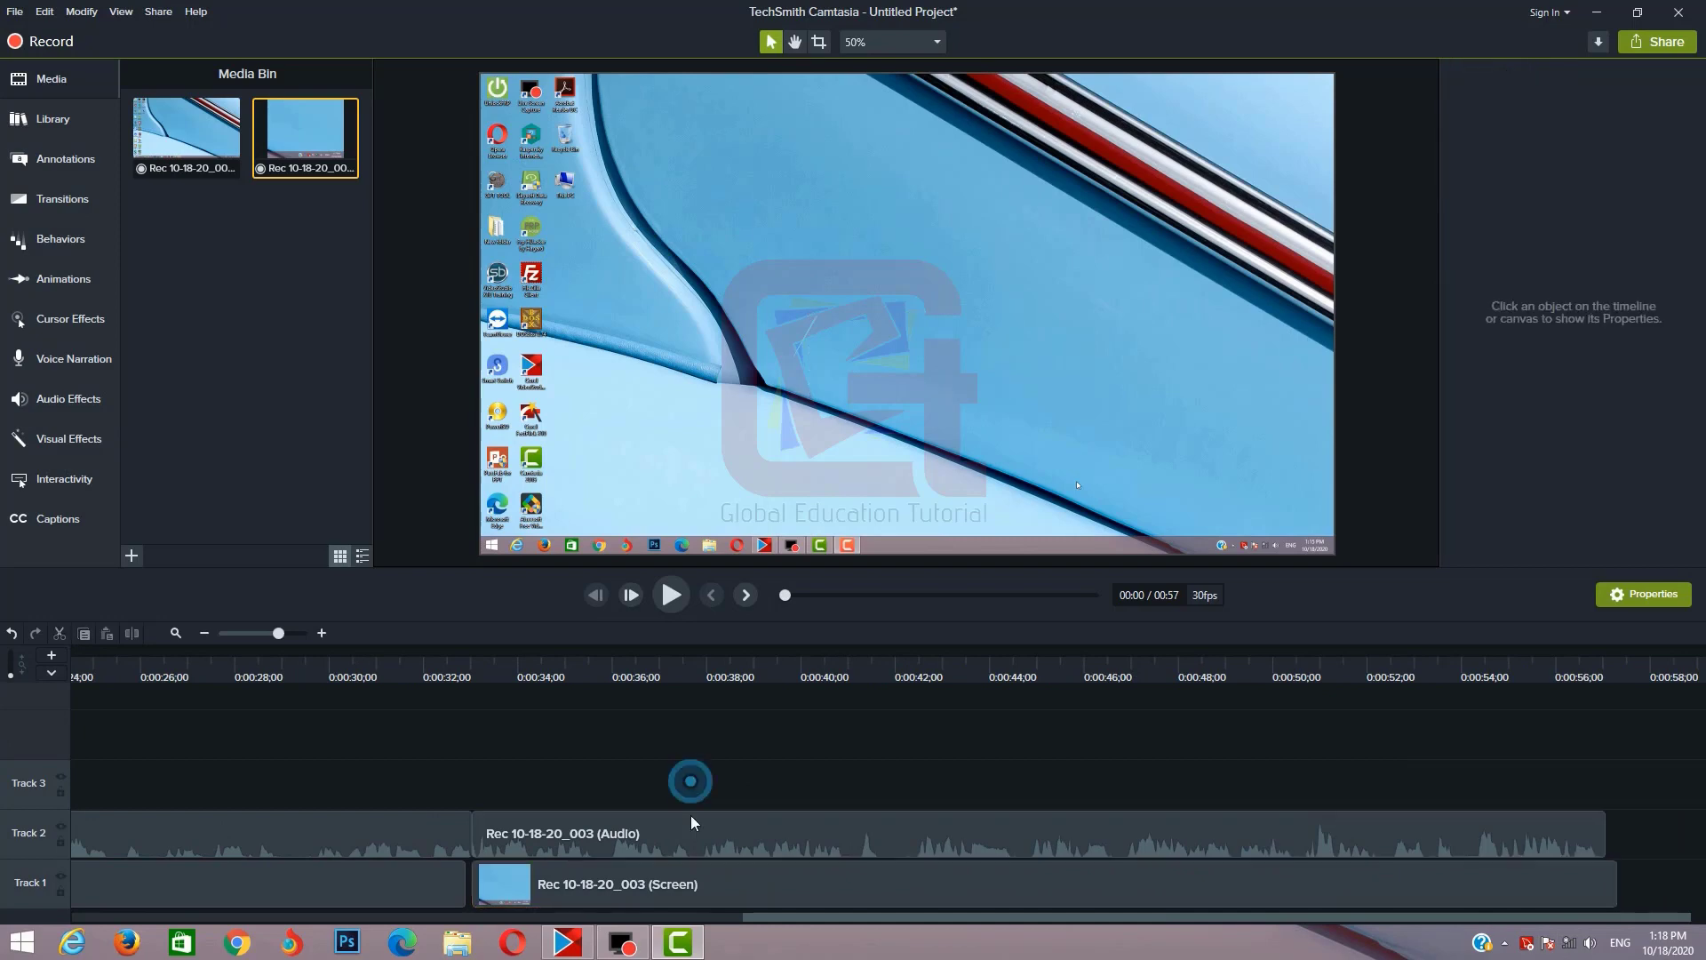
left_click(695, 822)
left_click(691, 785)
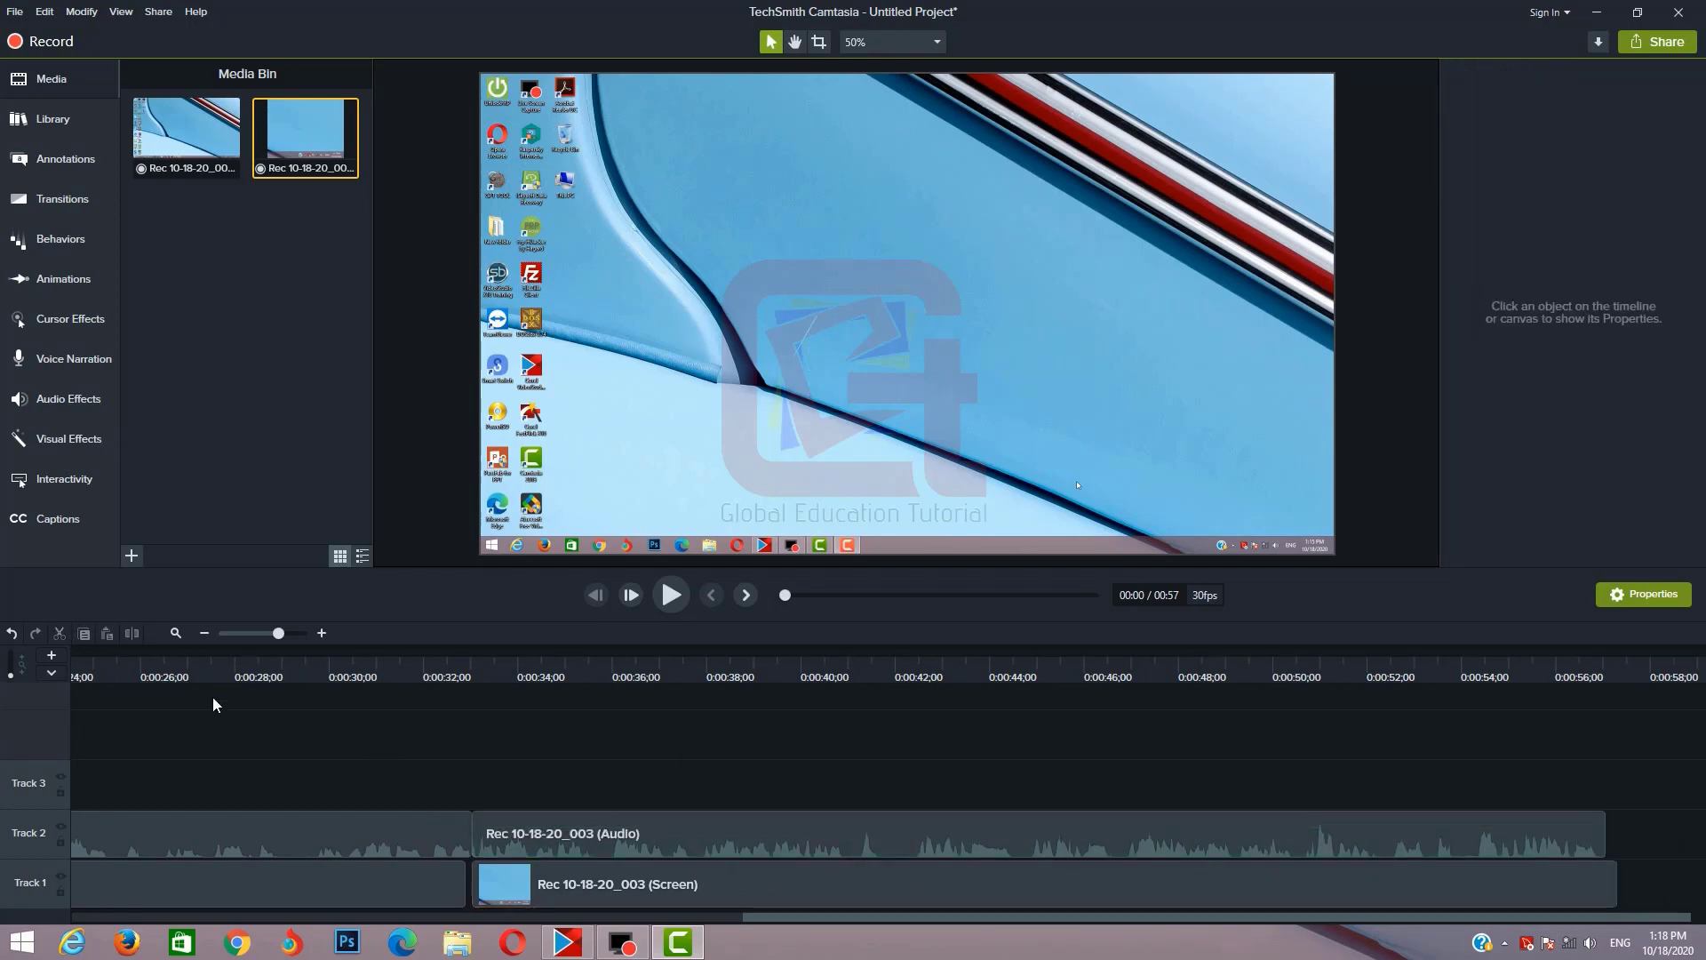
left_click(690, 677)
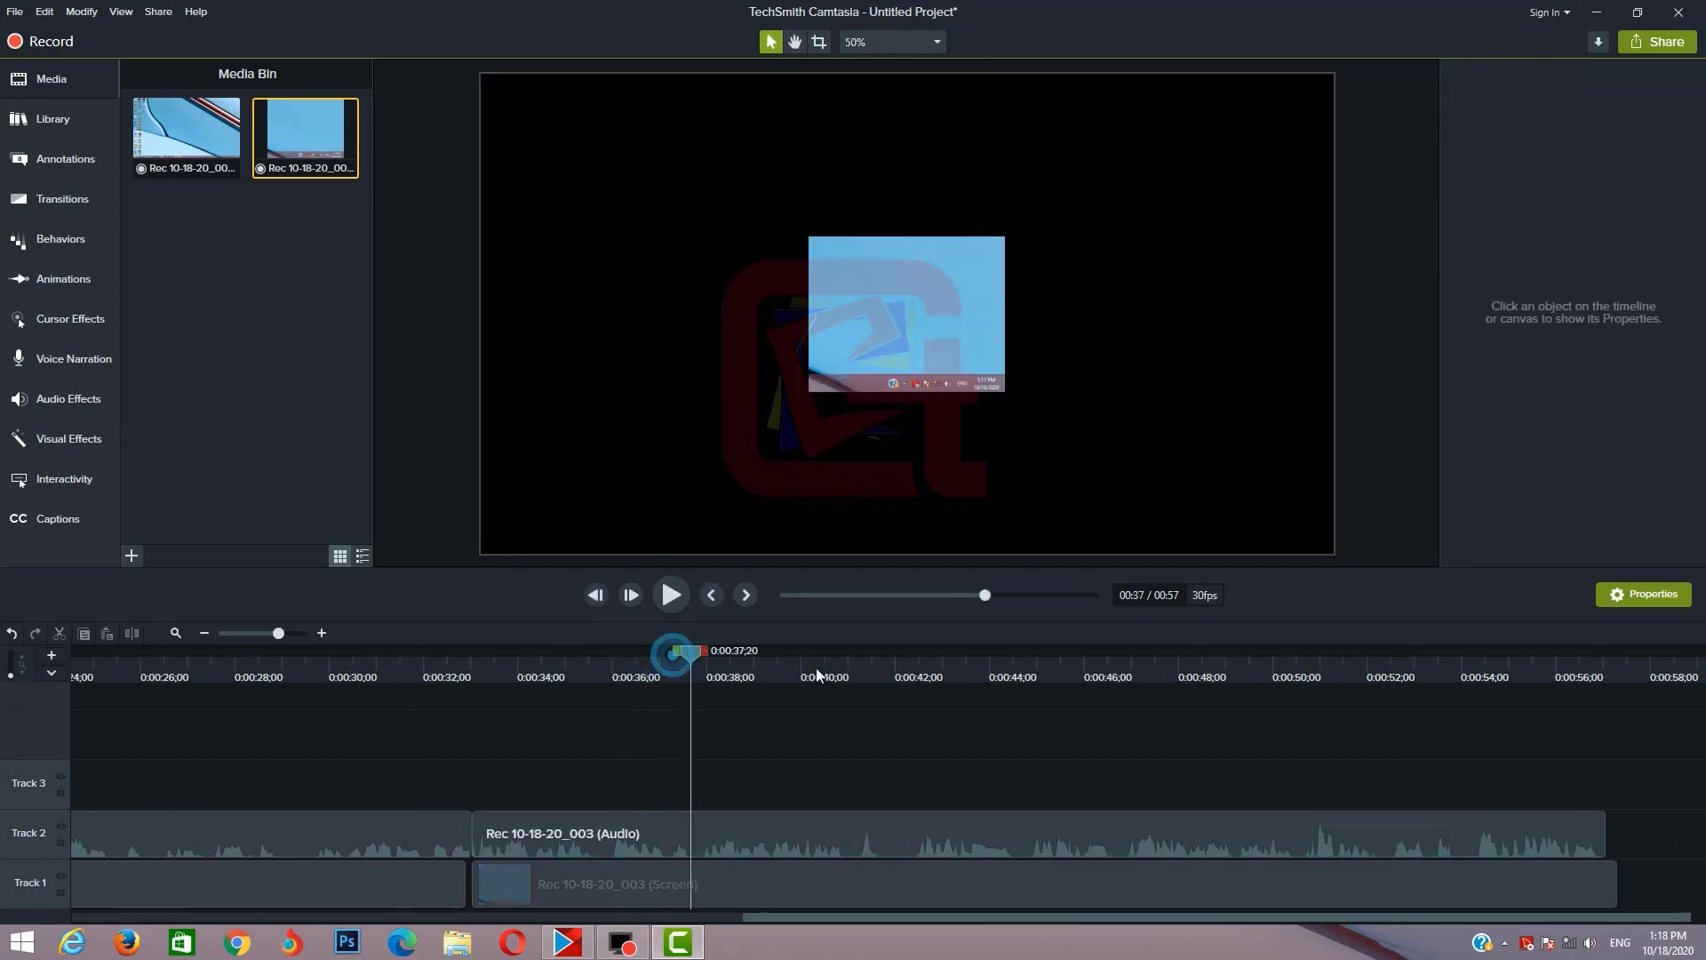
left_click_drag(815, 670, 870, 662)
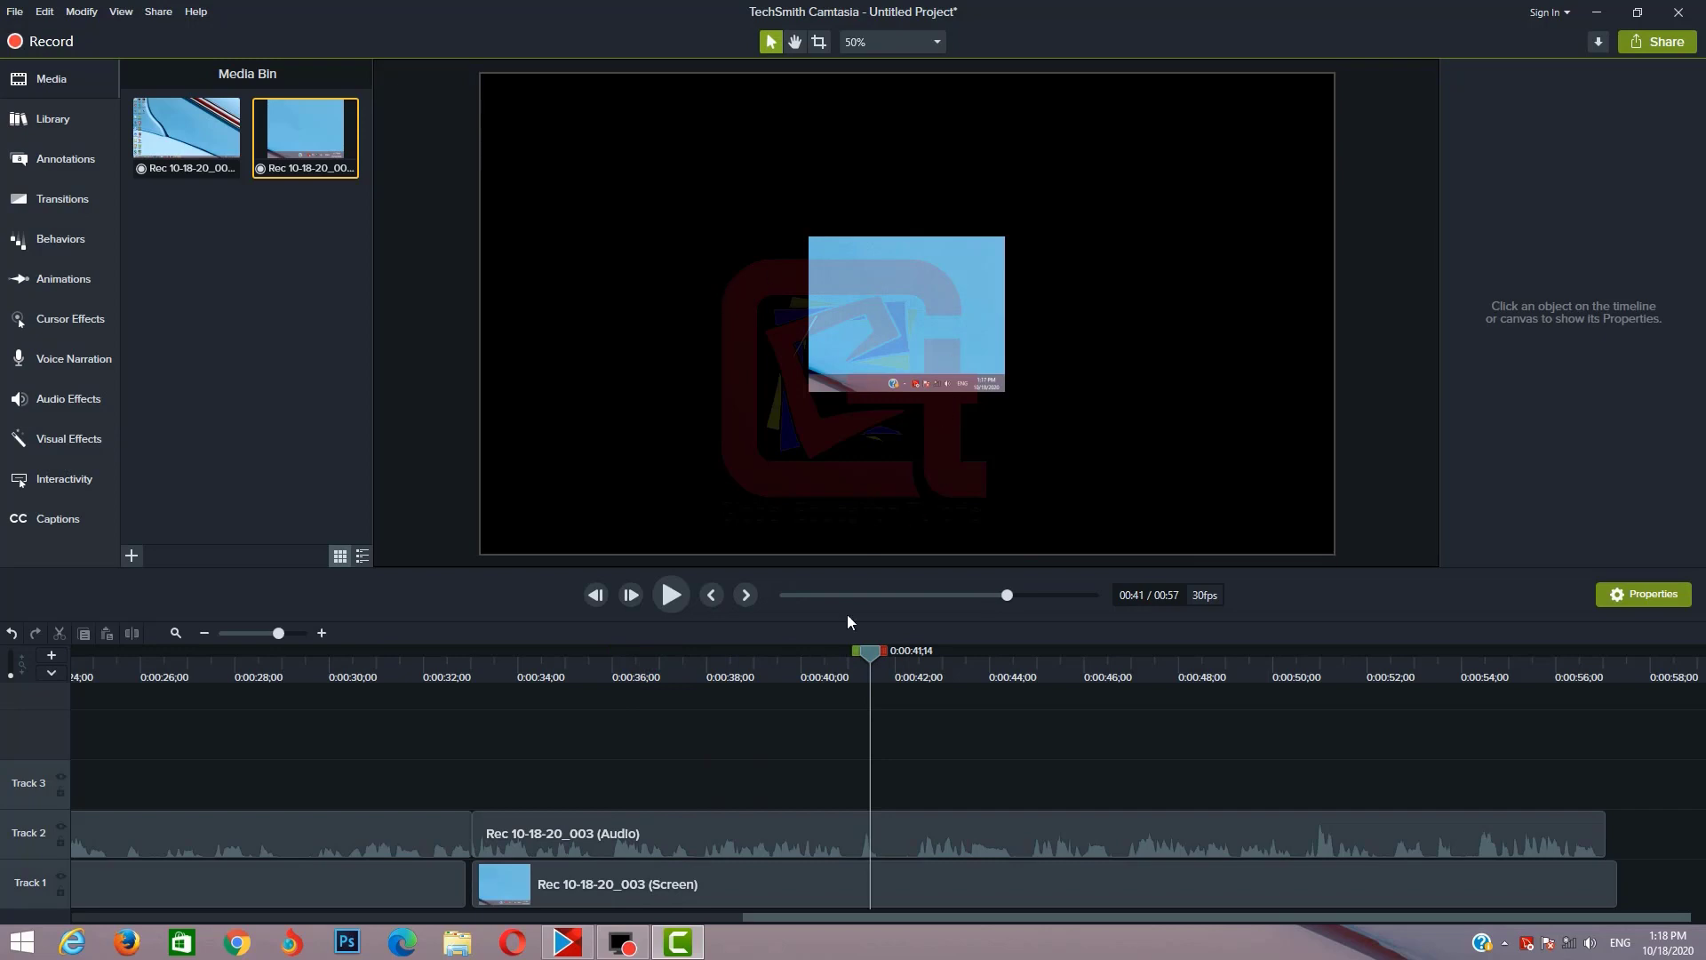
left_click(678, 598)
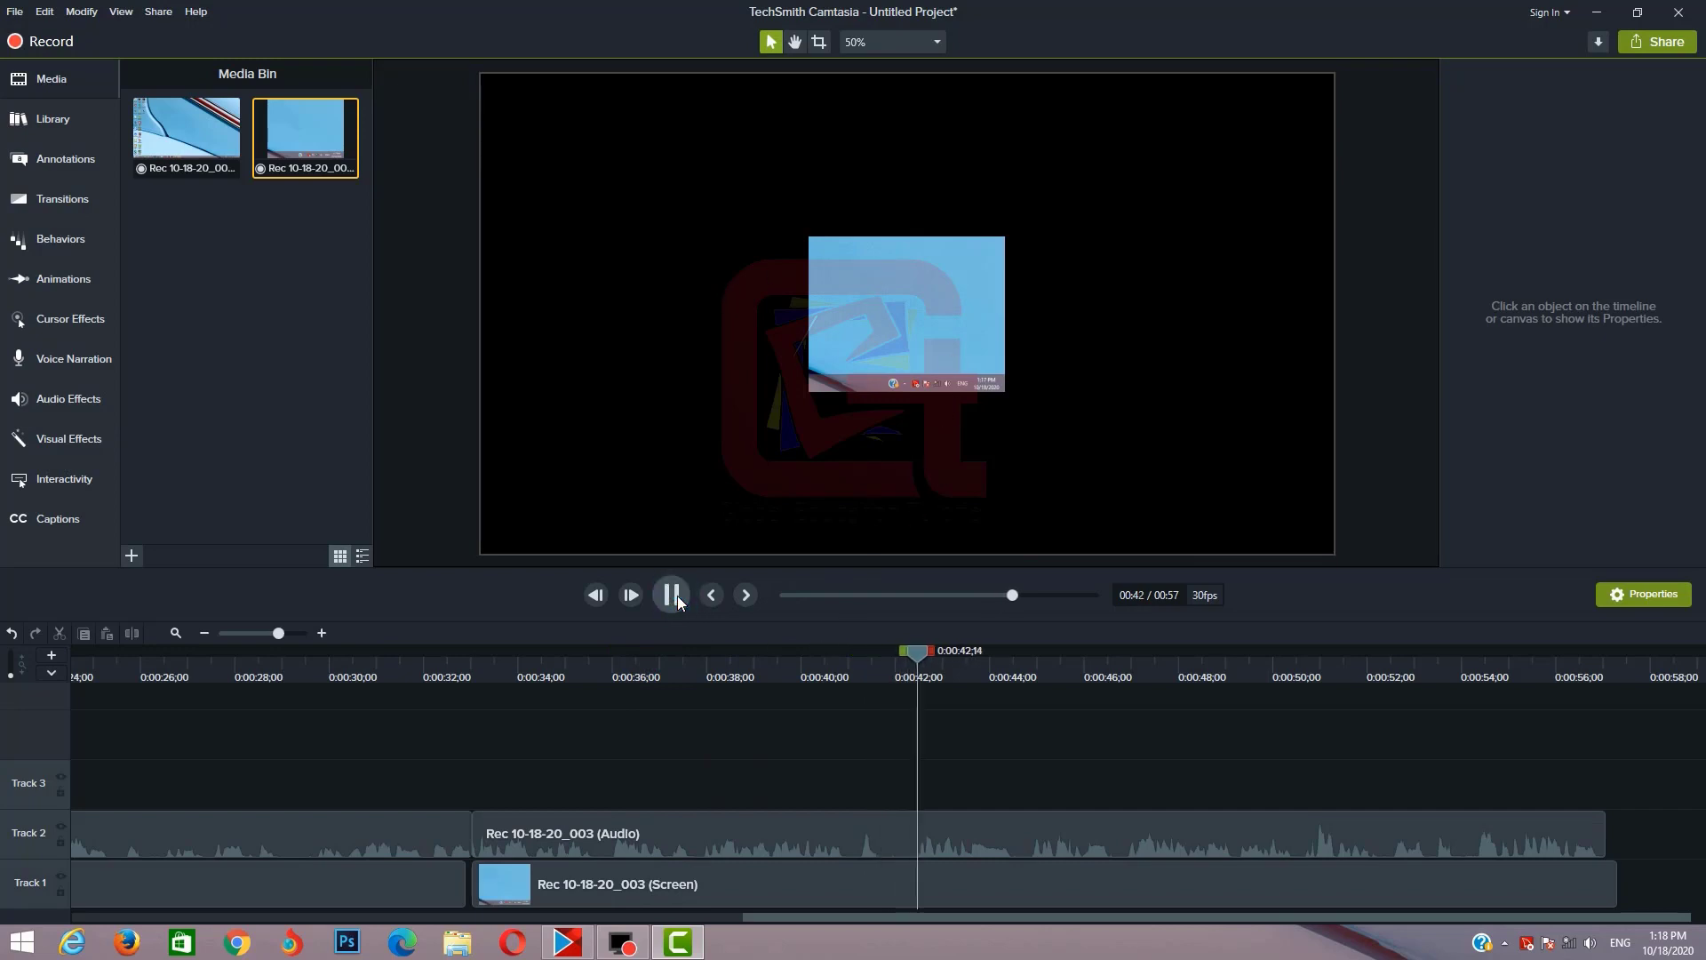
left_click(672, 595)
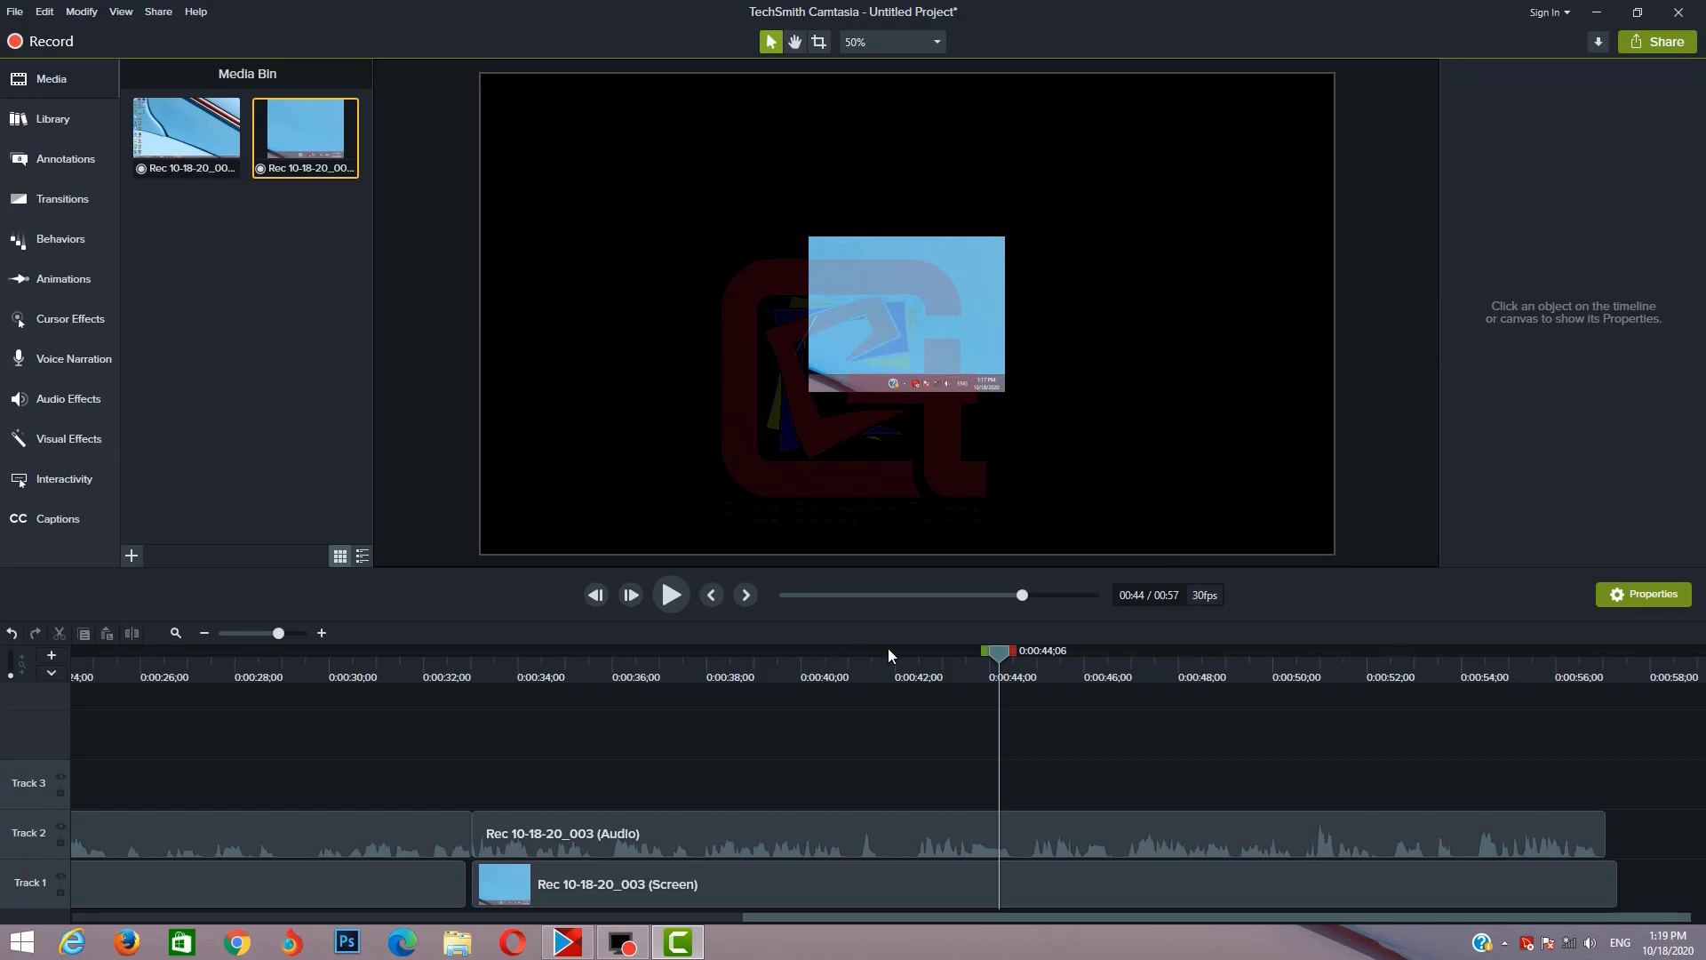
left_click_drag(999, 653, 228, 653)
left_click_drag(120, 662, 1294, 770)
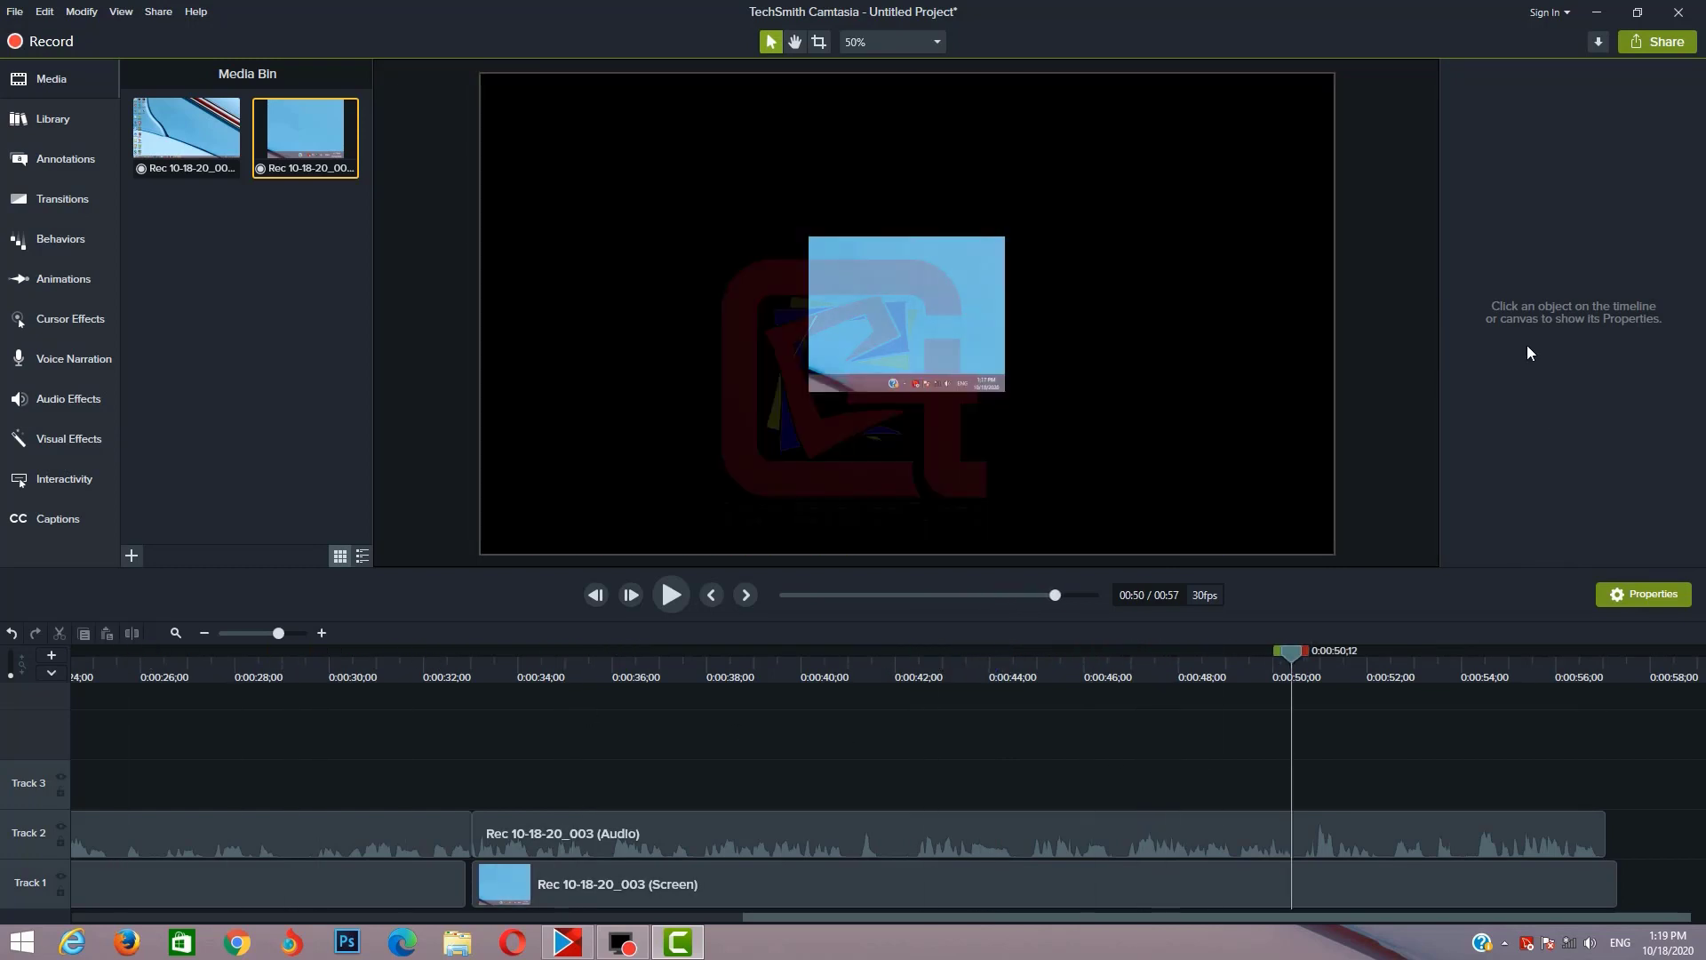
Step: Start exporting the project to a local file with the MP4 only (up to 1080p) preset
left_click(1659, 43)
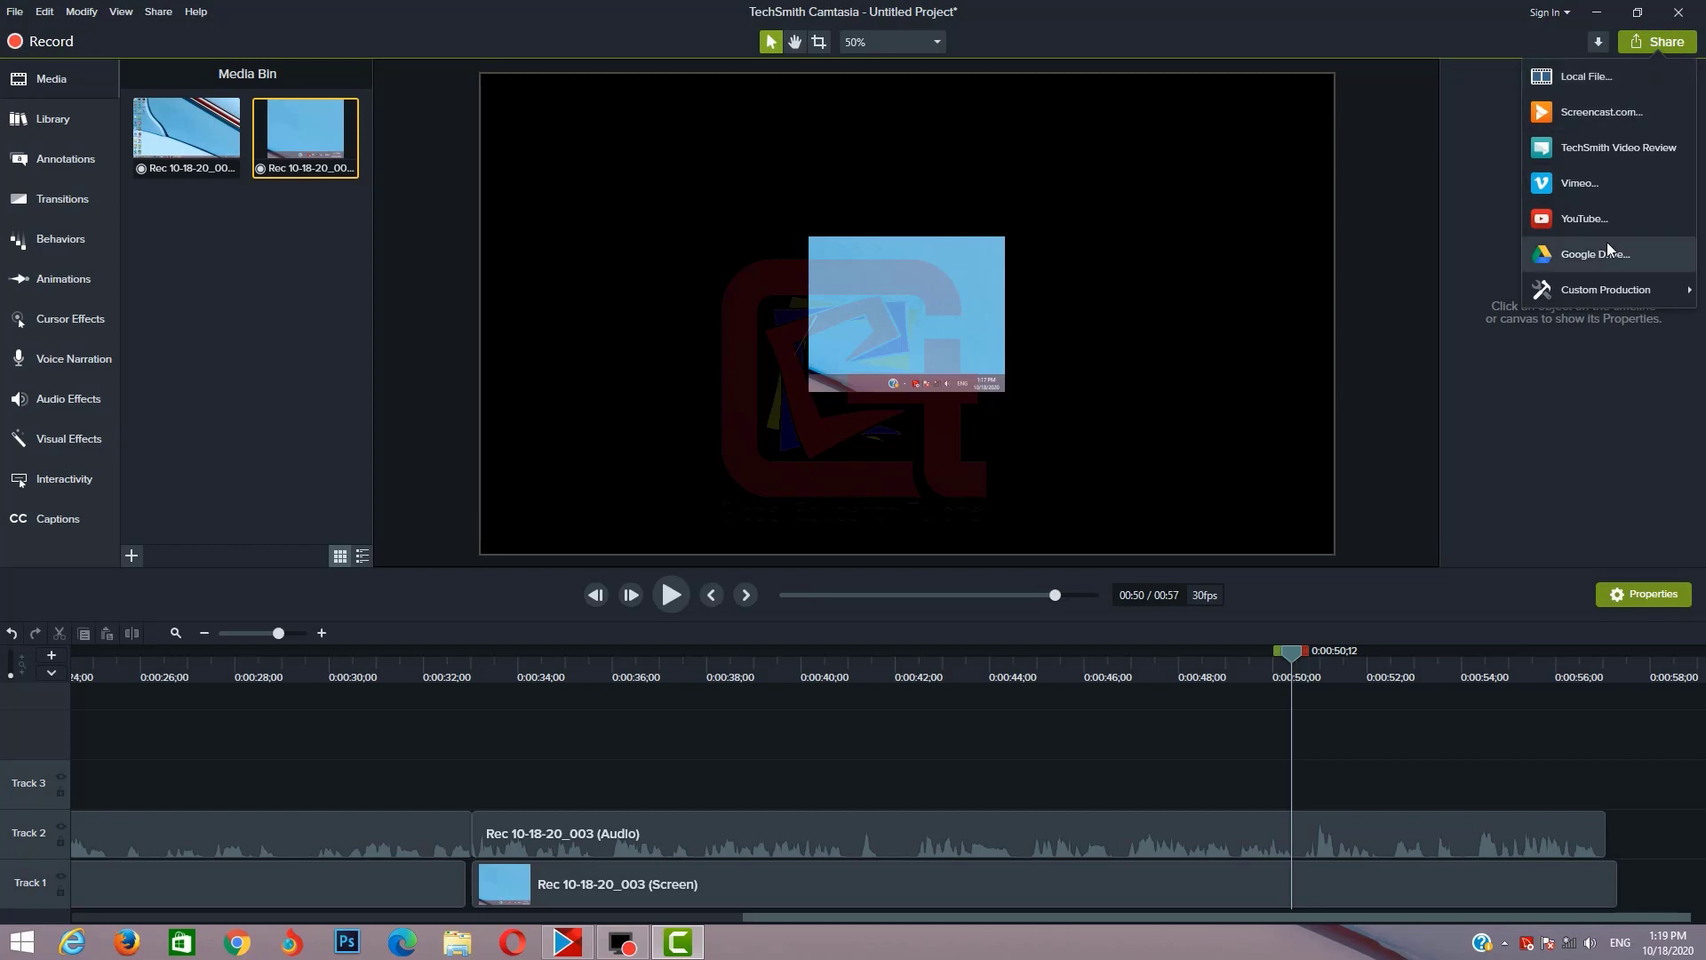
mouse_move(1618, 306)
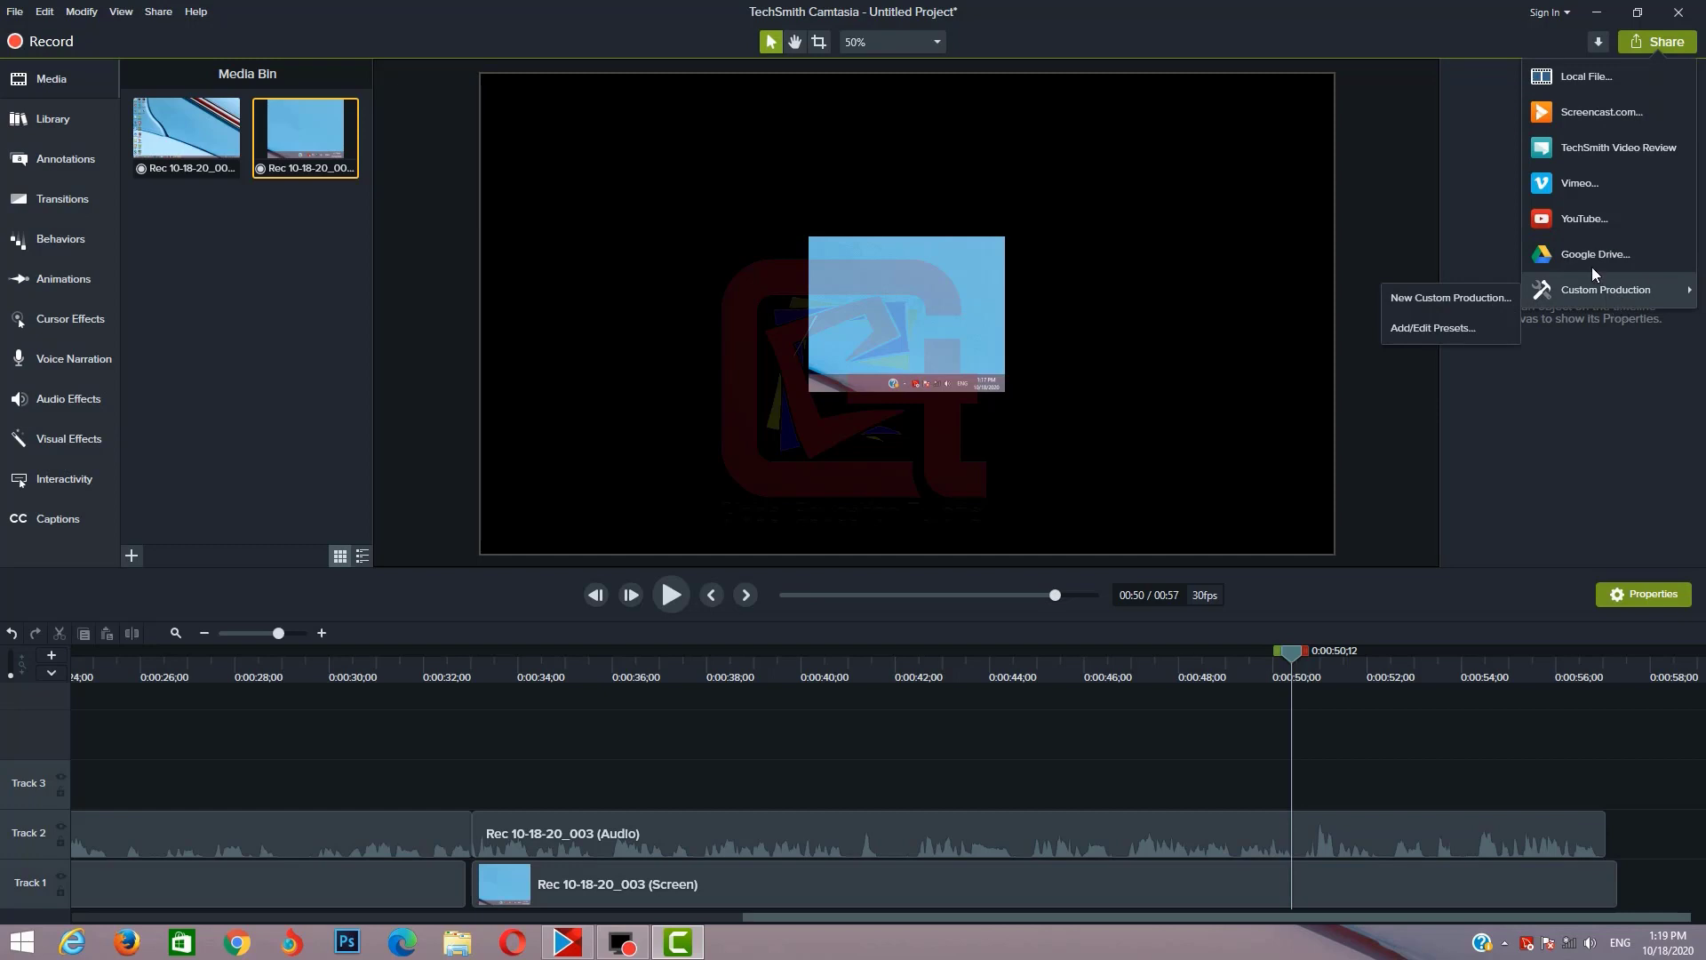
left_click(1613, 77)
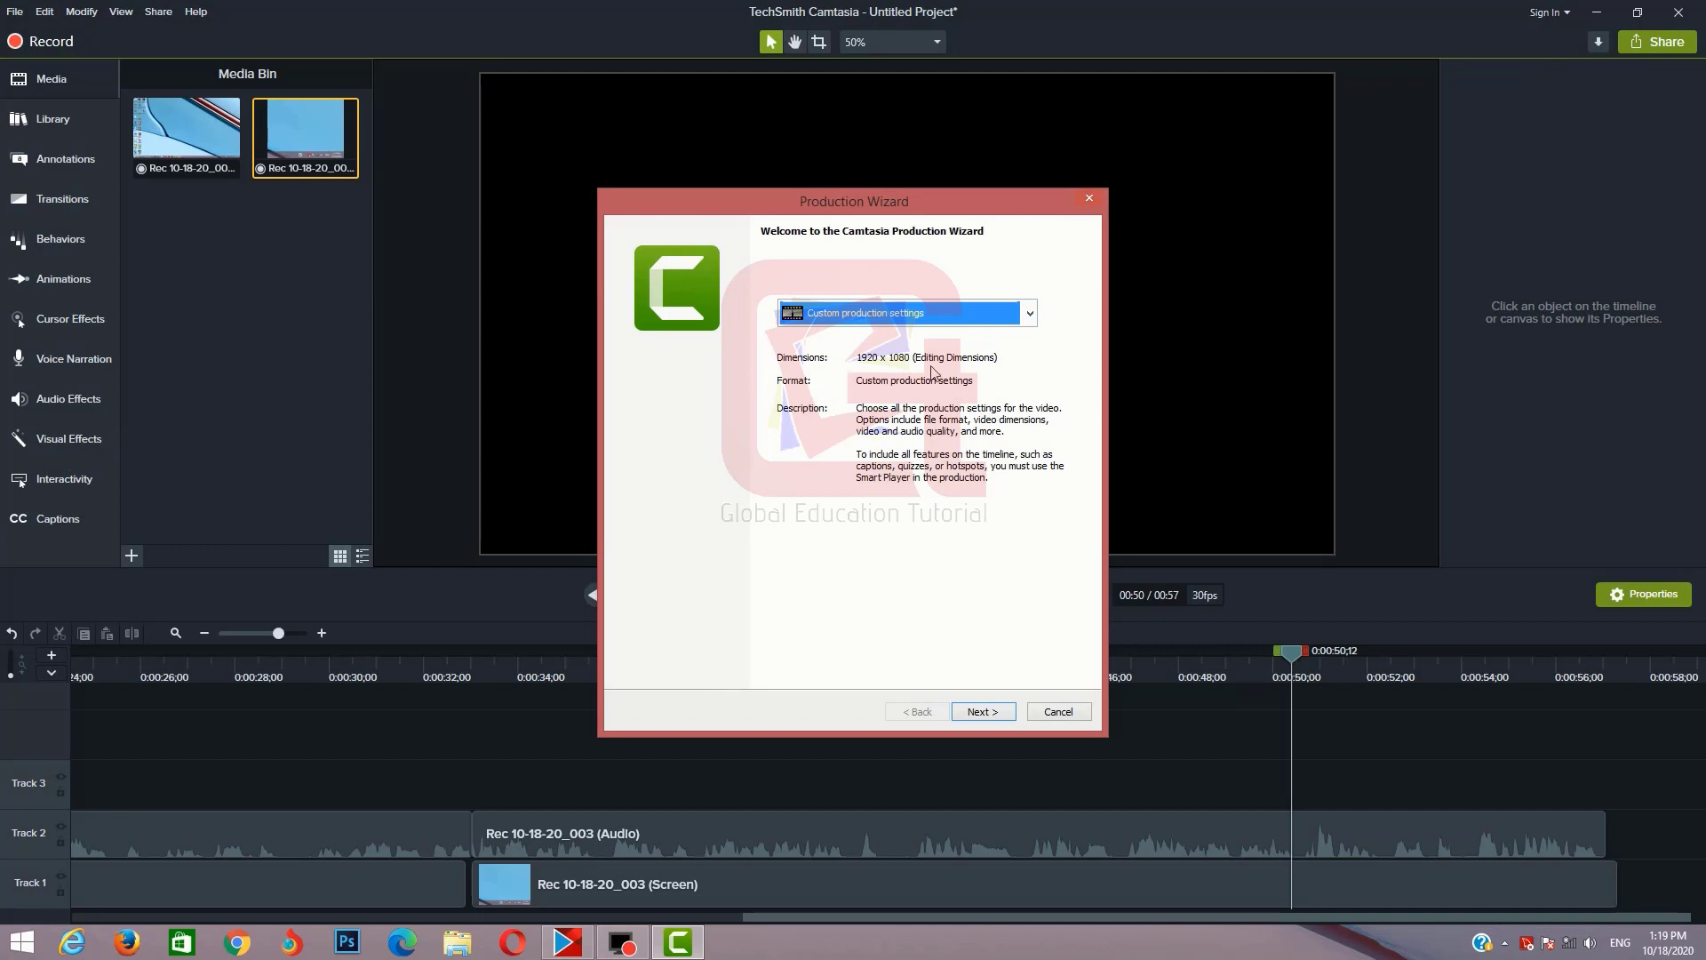
left_click(1029, 316)
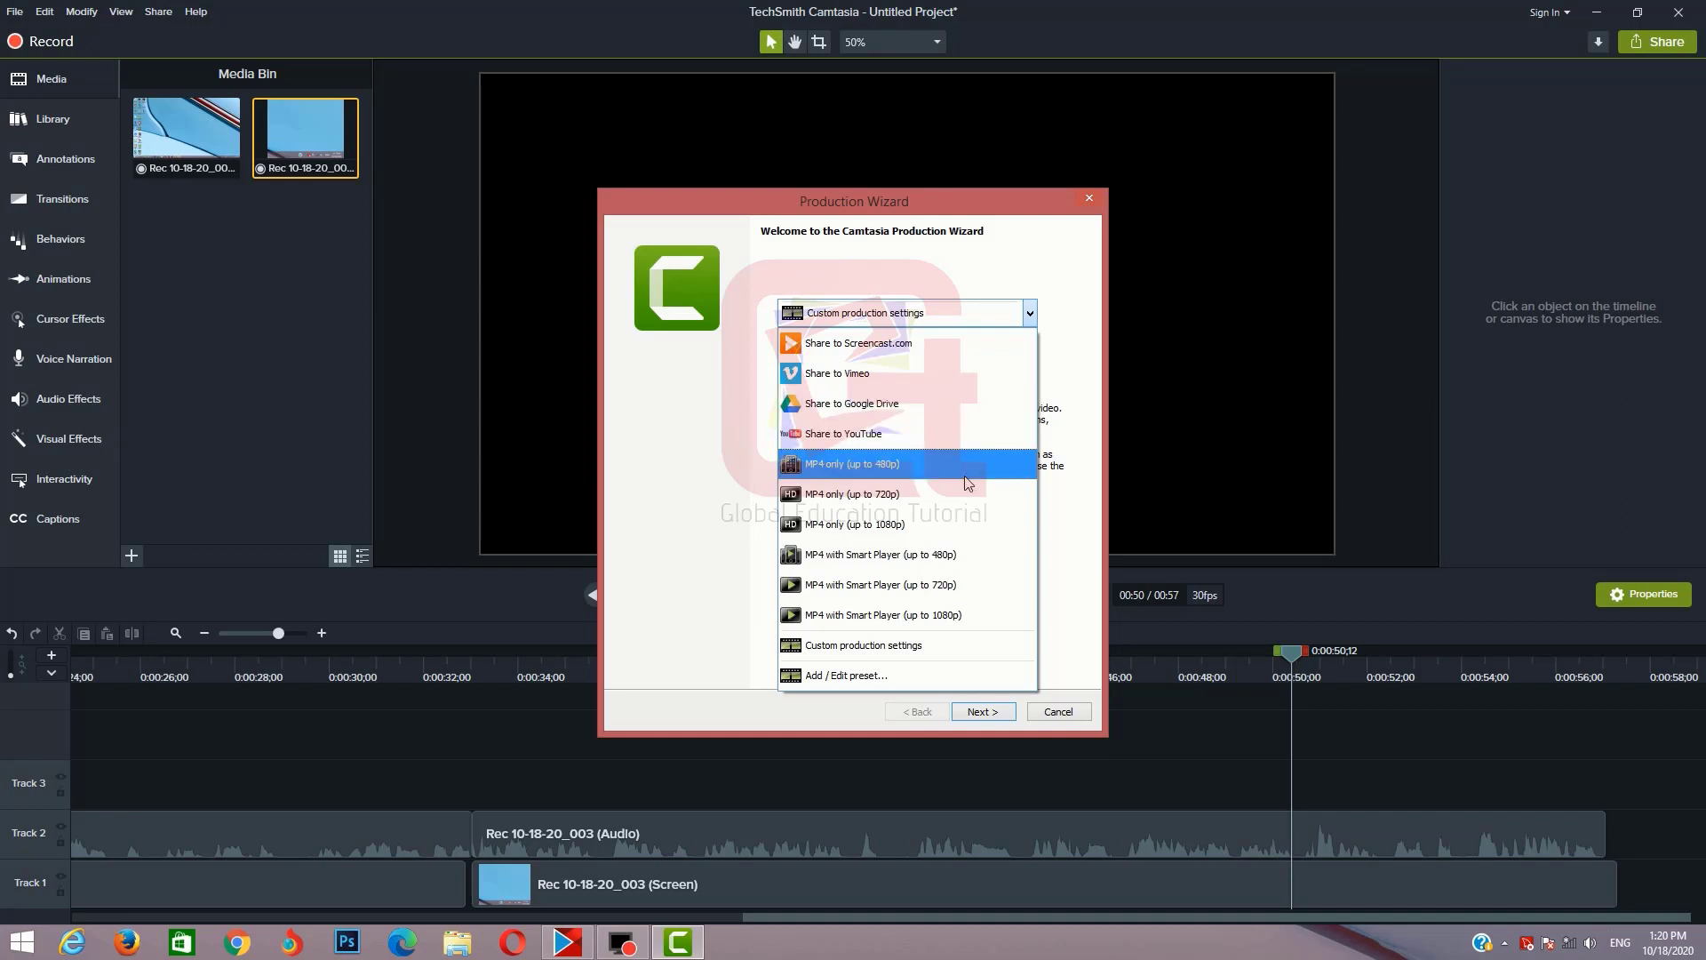
left_click(949, 533)
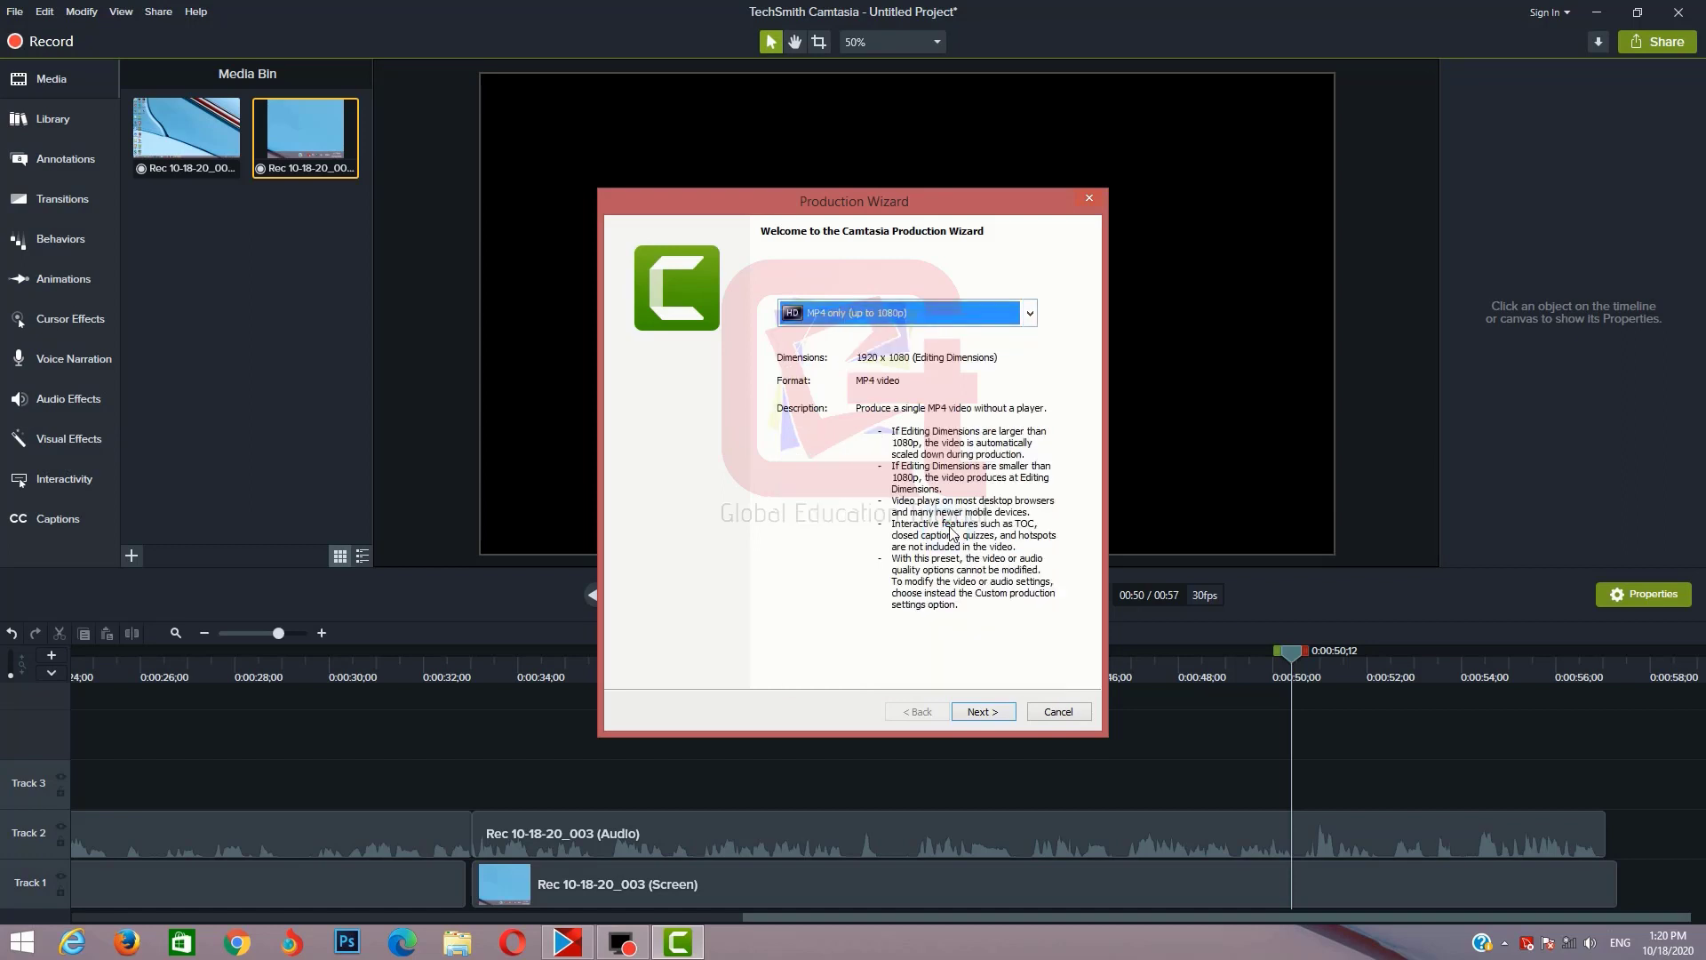
Step: Name the production Tutoria 01 and produce the video in the Camtasia documents folder
left_click(983, 712)
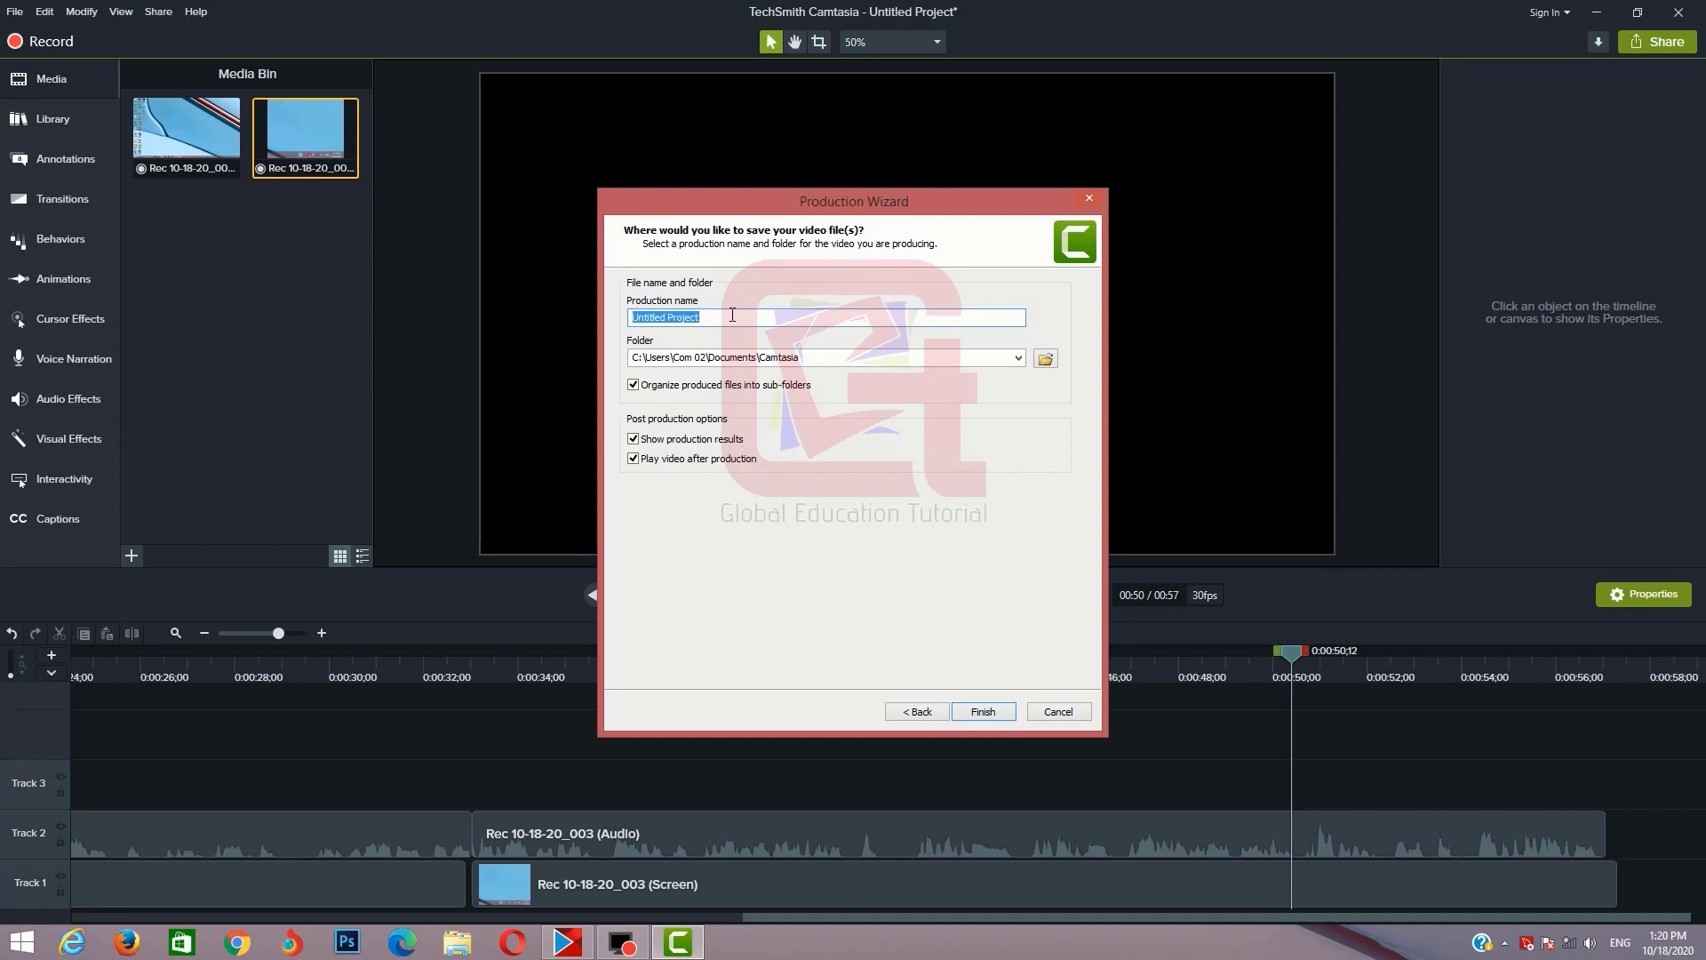
type("Tutoria 01")
left_click(987, 711)
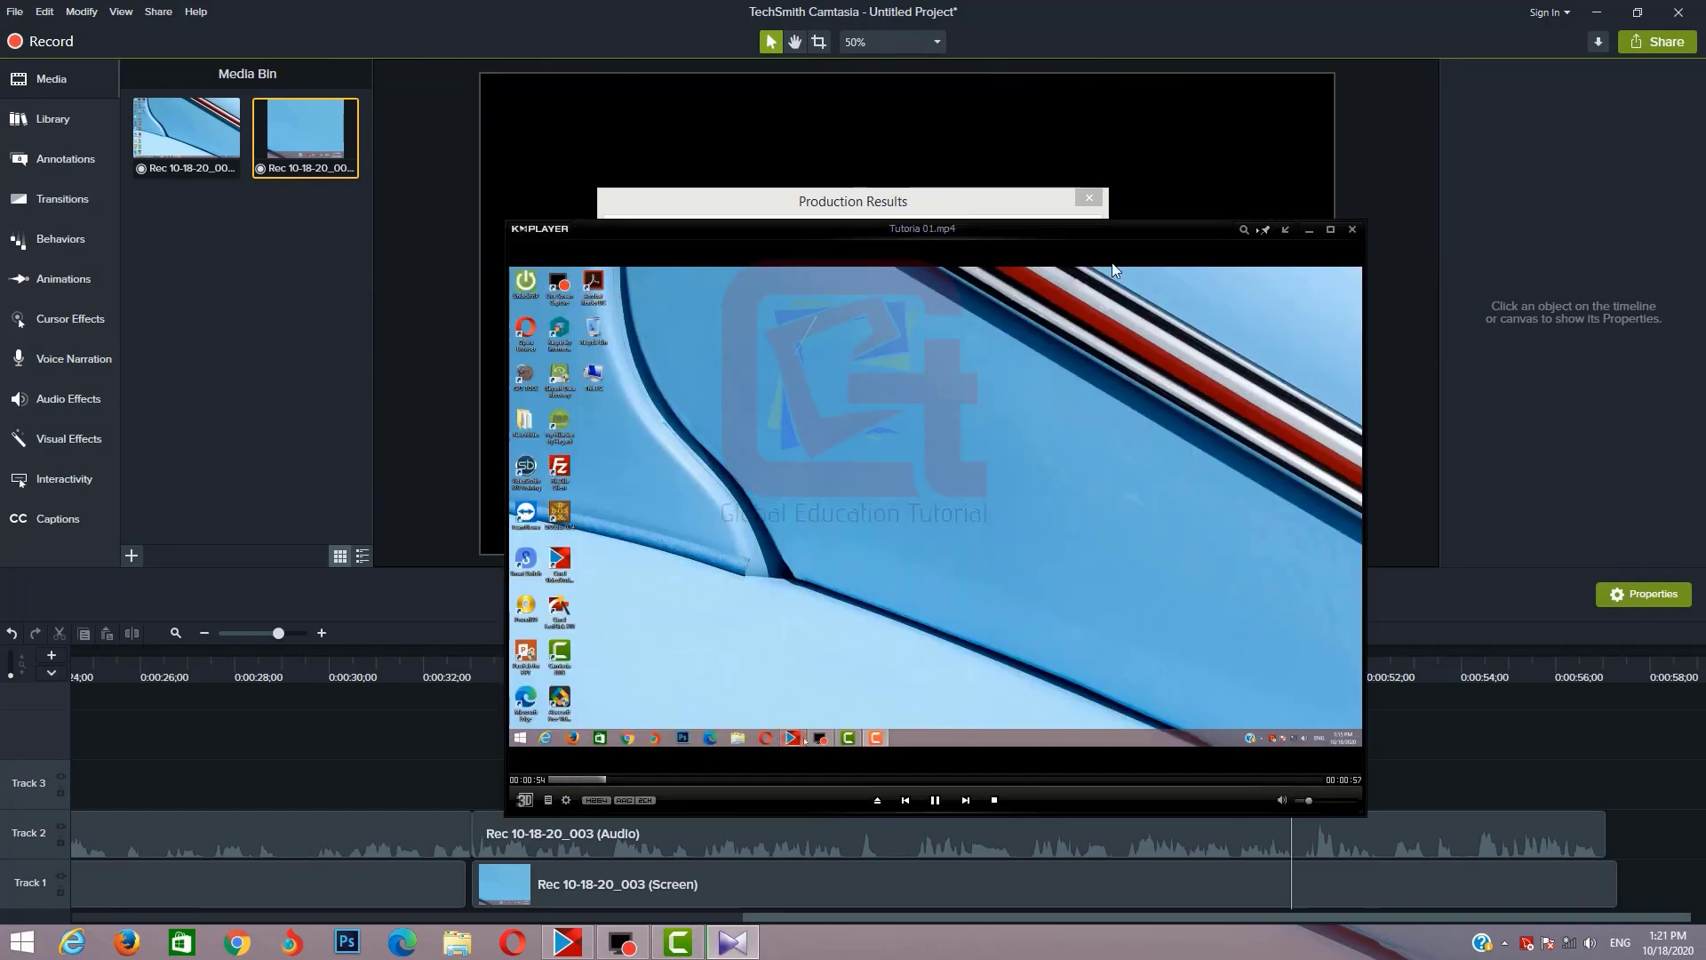
Step: Watch the produced video in the maximized player, then close the player and the production results
left_click(1336, 234)
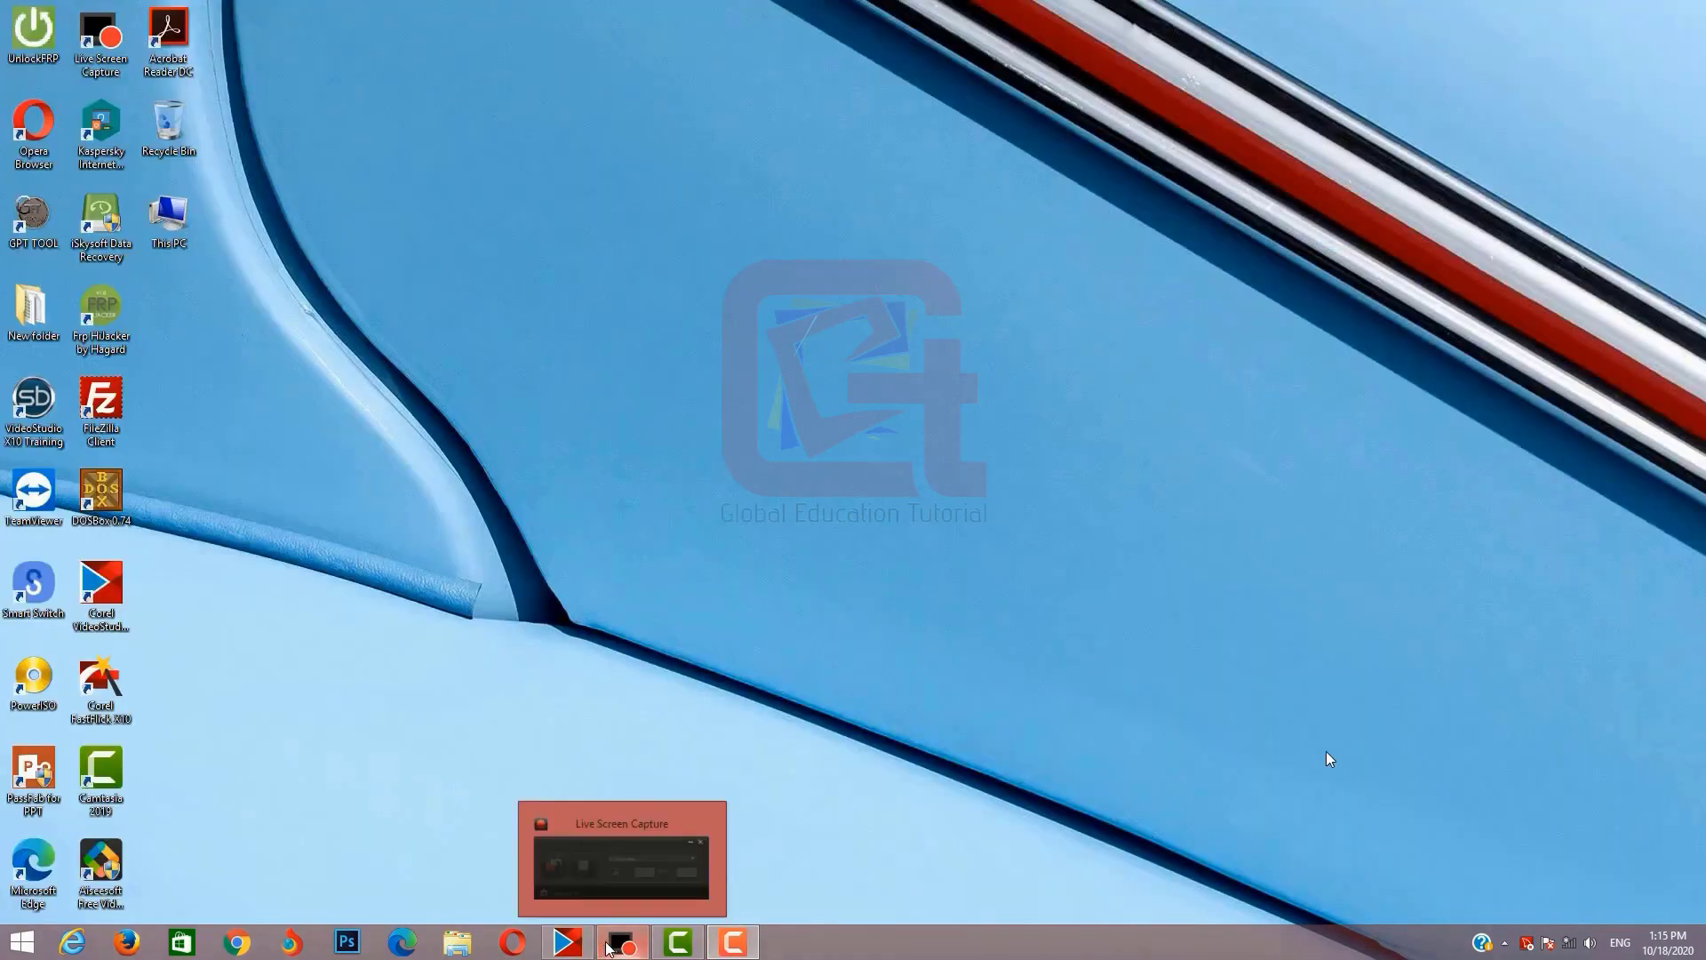
left_click(722, 945)
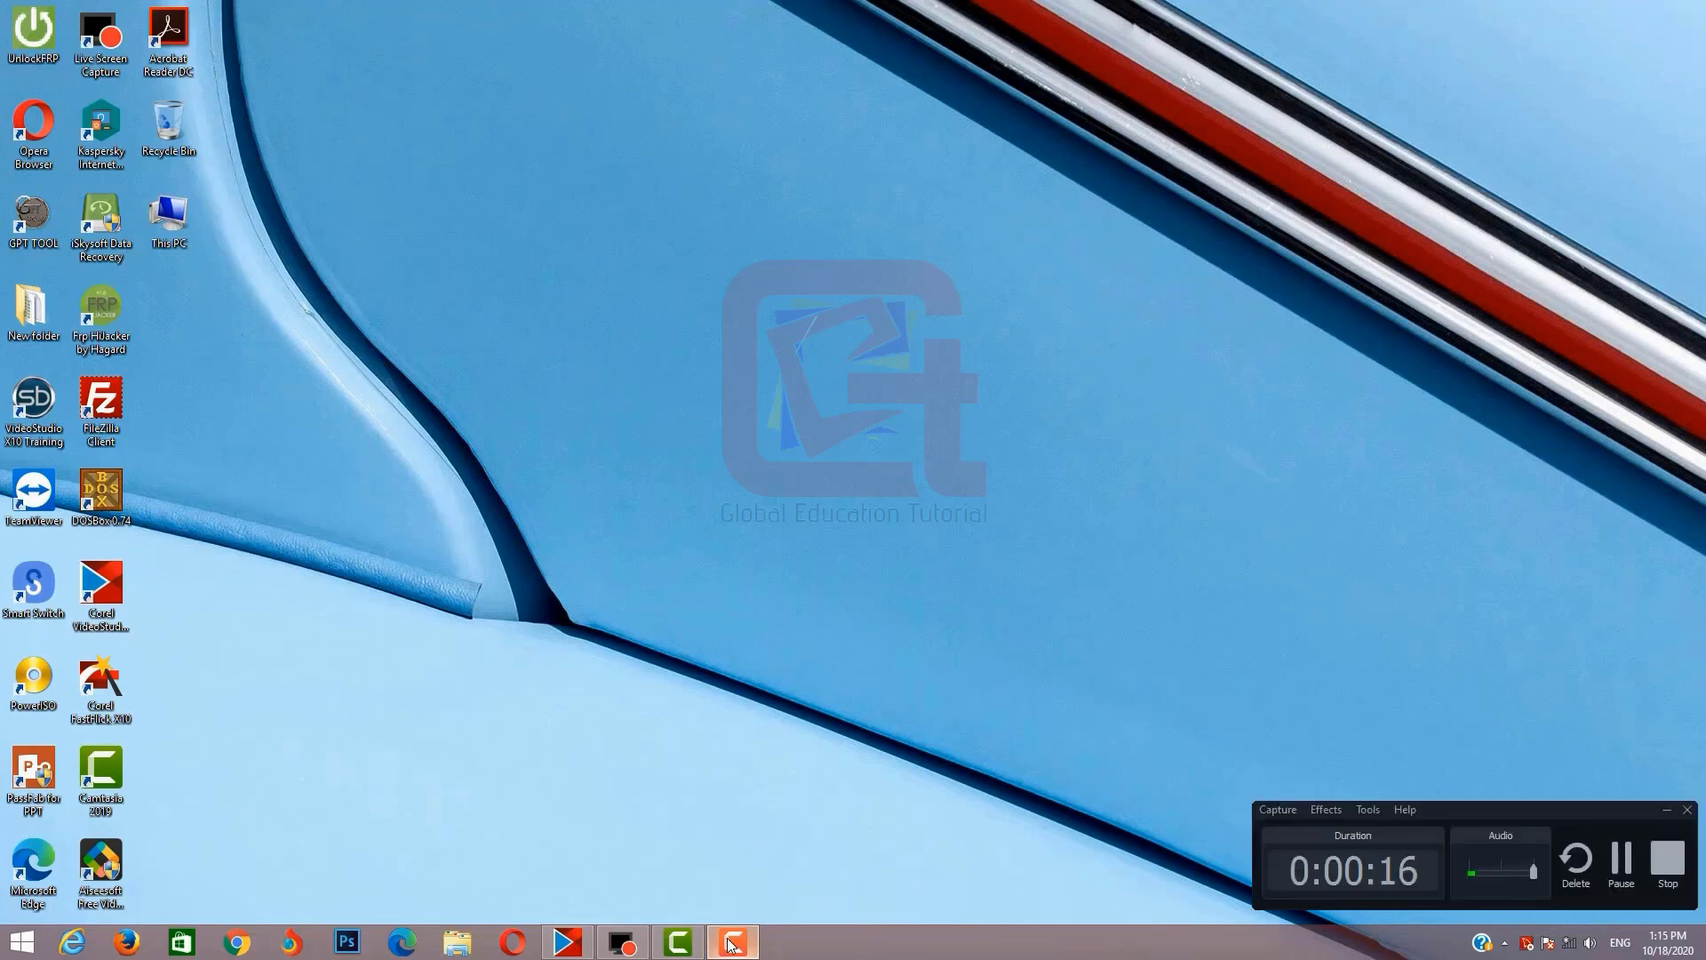
left_click(1630, 863)
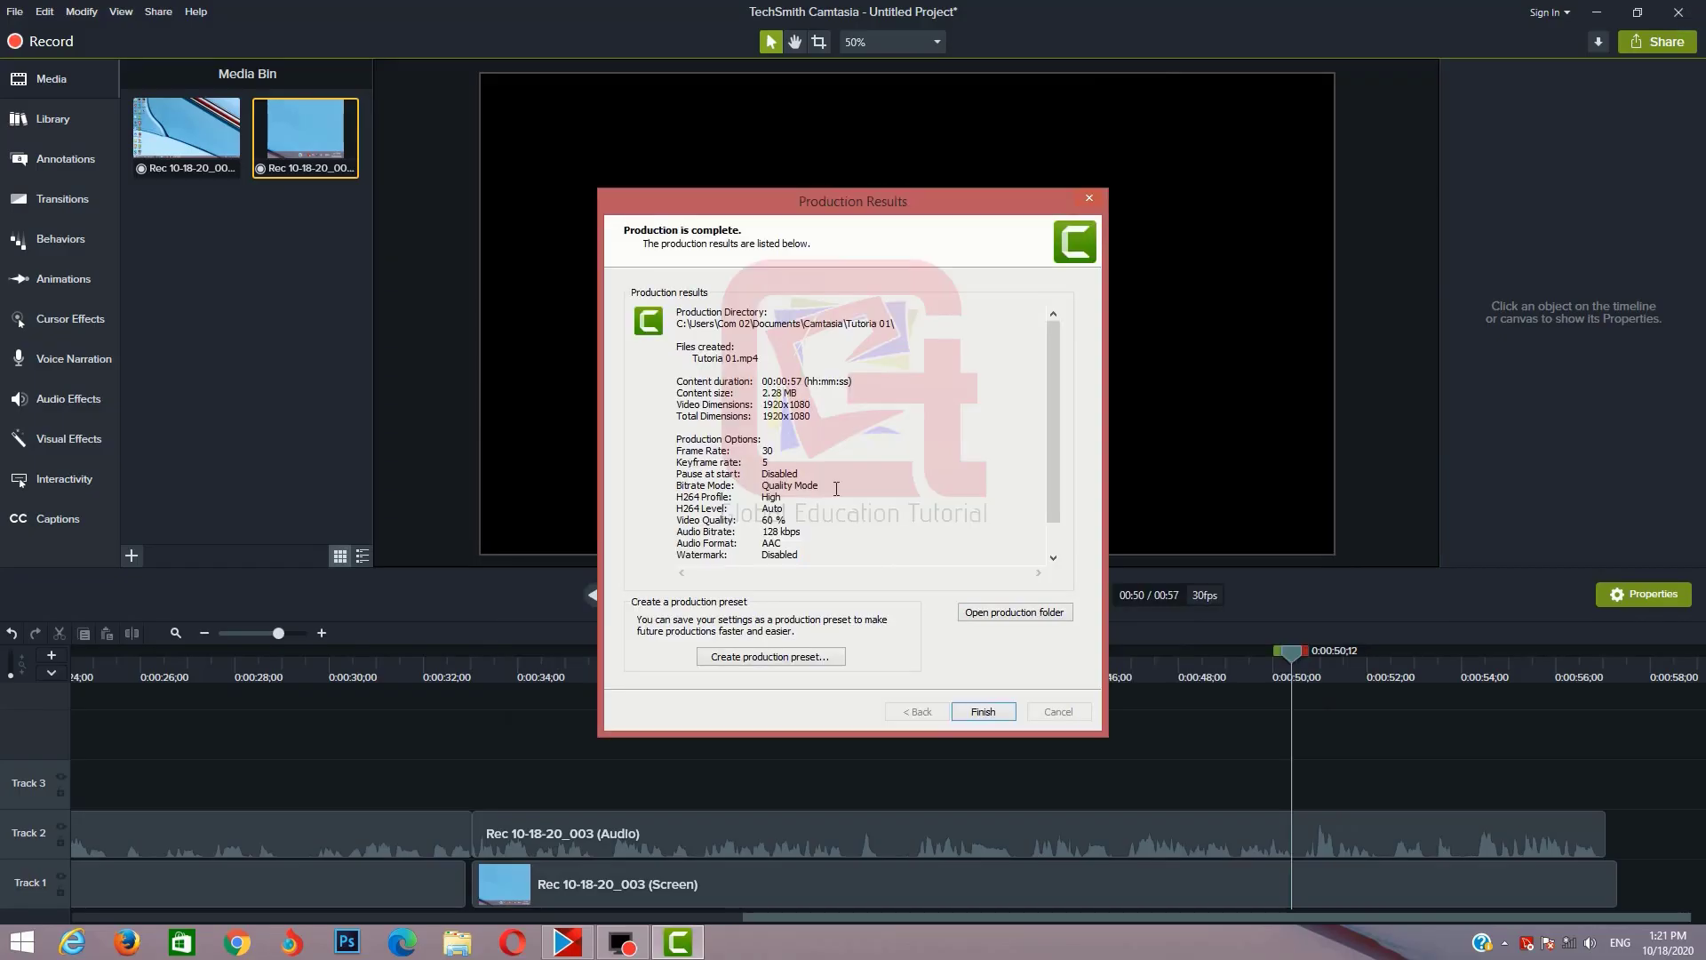
left_click(990, 711)
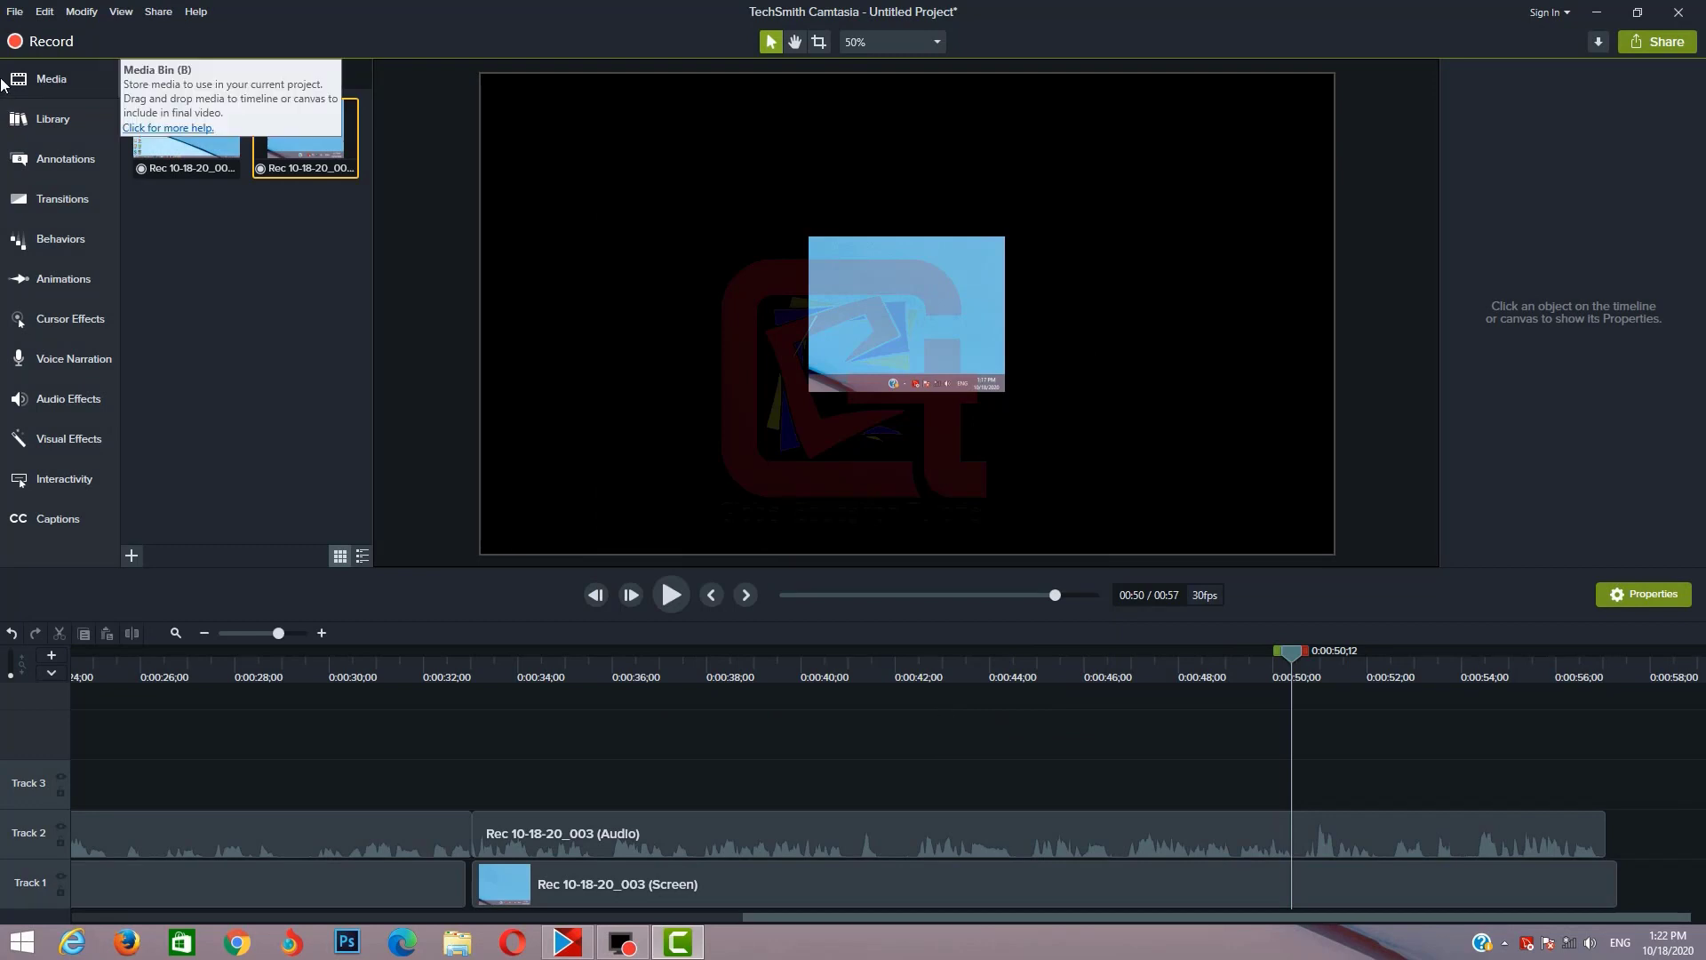
Step: Save the project as Tutorial 01 in the Camtasia documents folder and dismiss the save notice
left_click(14, 12)
left_click(49, 120)
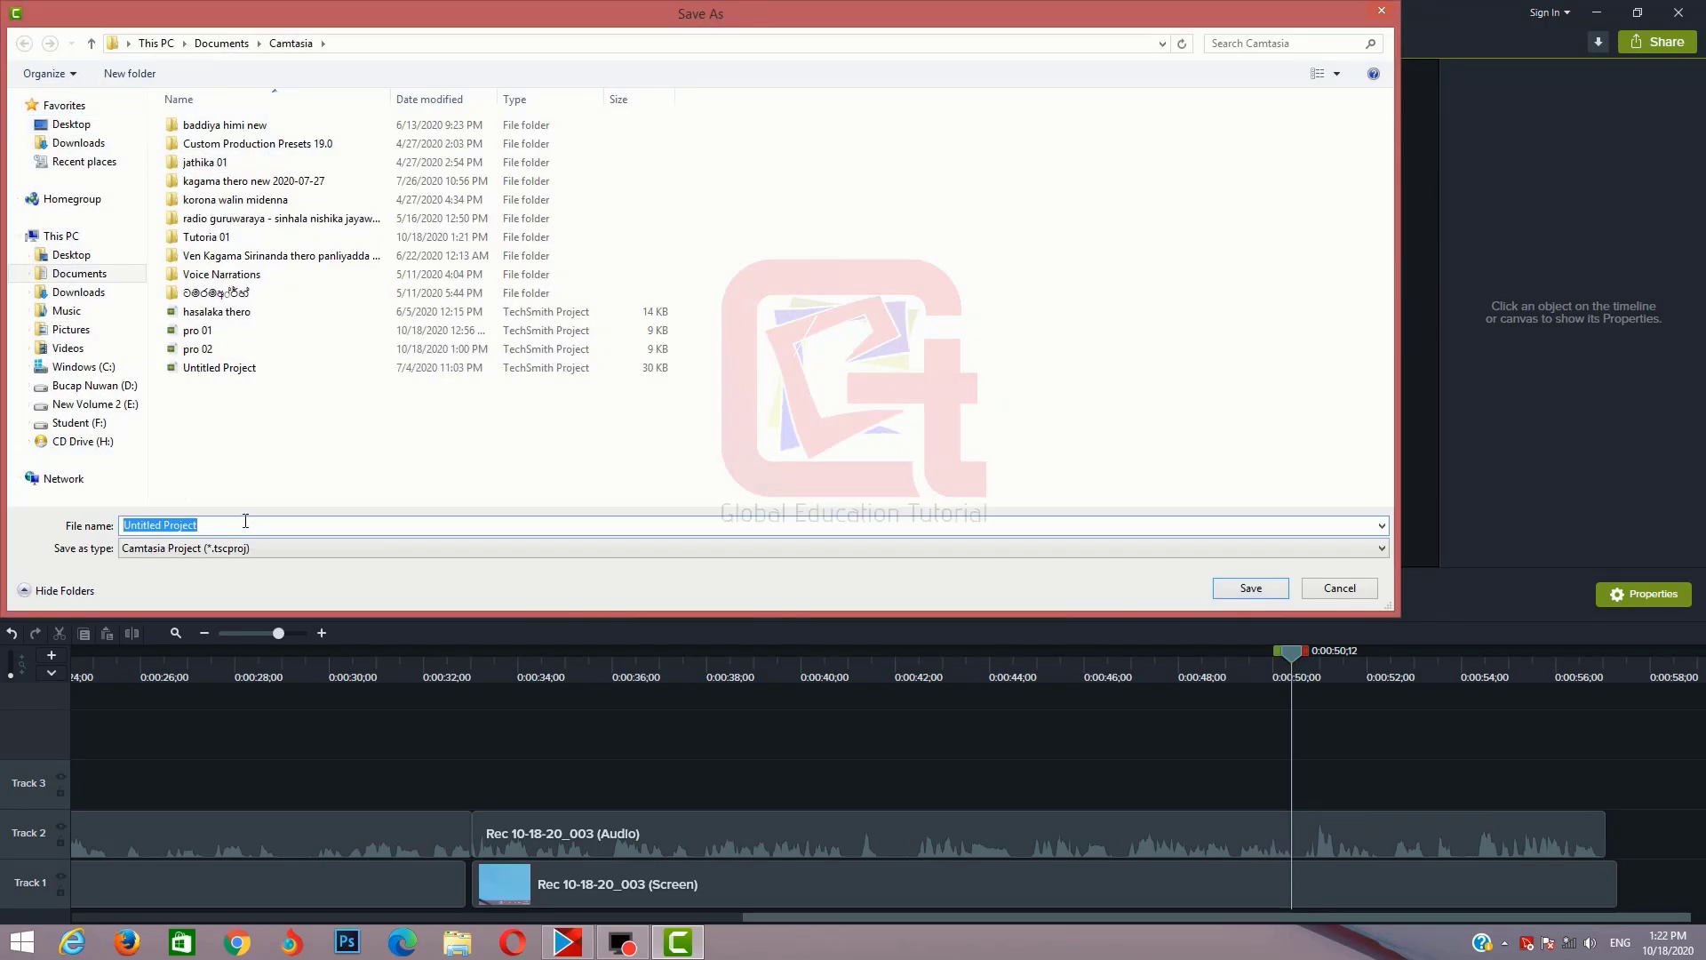
left_click(246, 522)
left_click_drag(256, 521, 19, 507)
type("Tut")
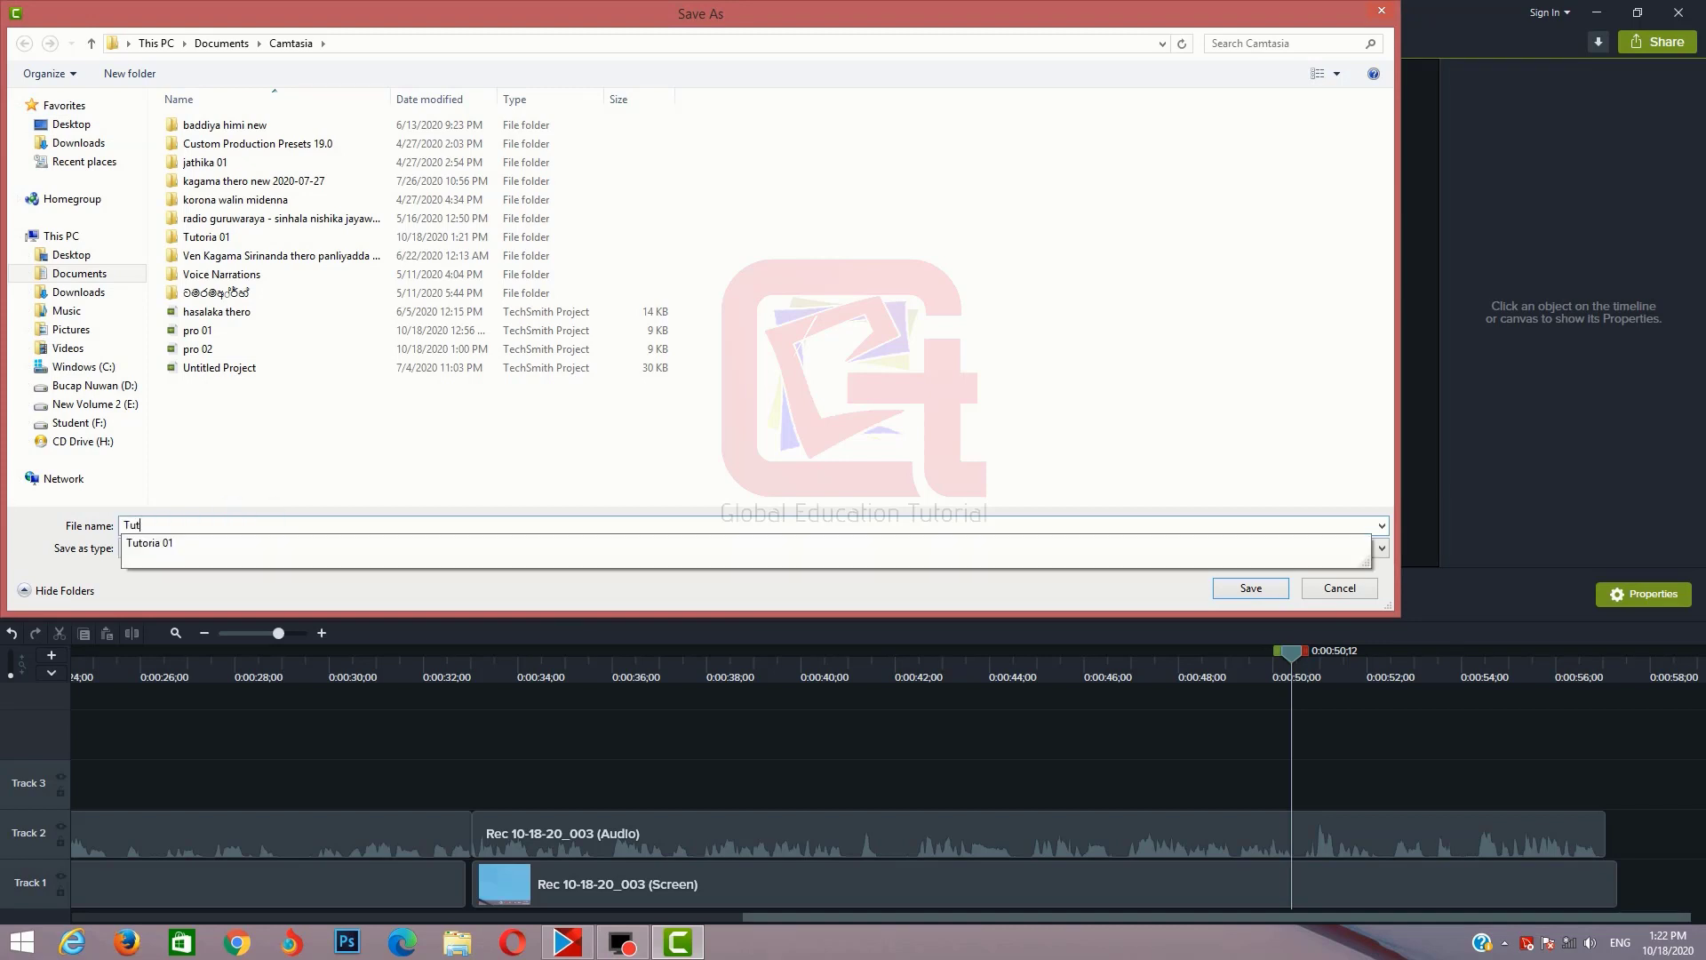
type("orial 01")
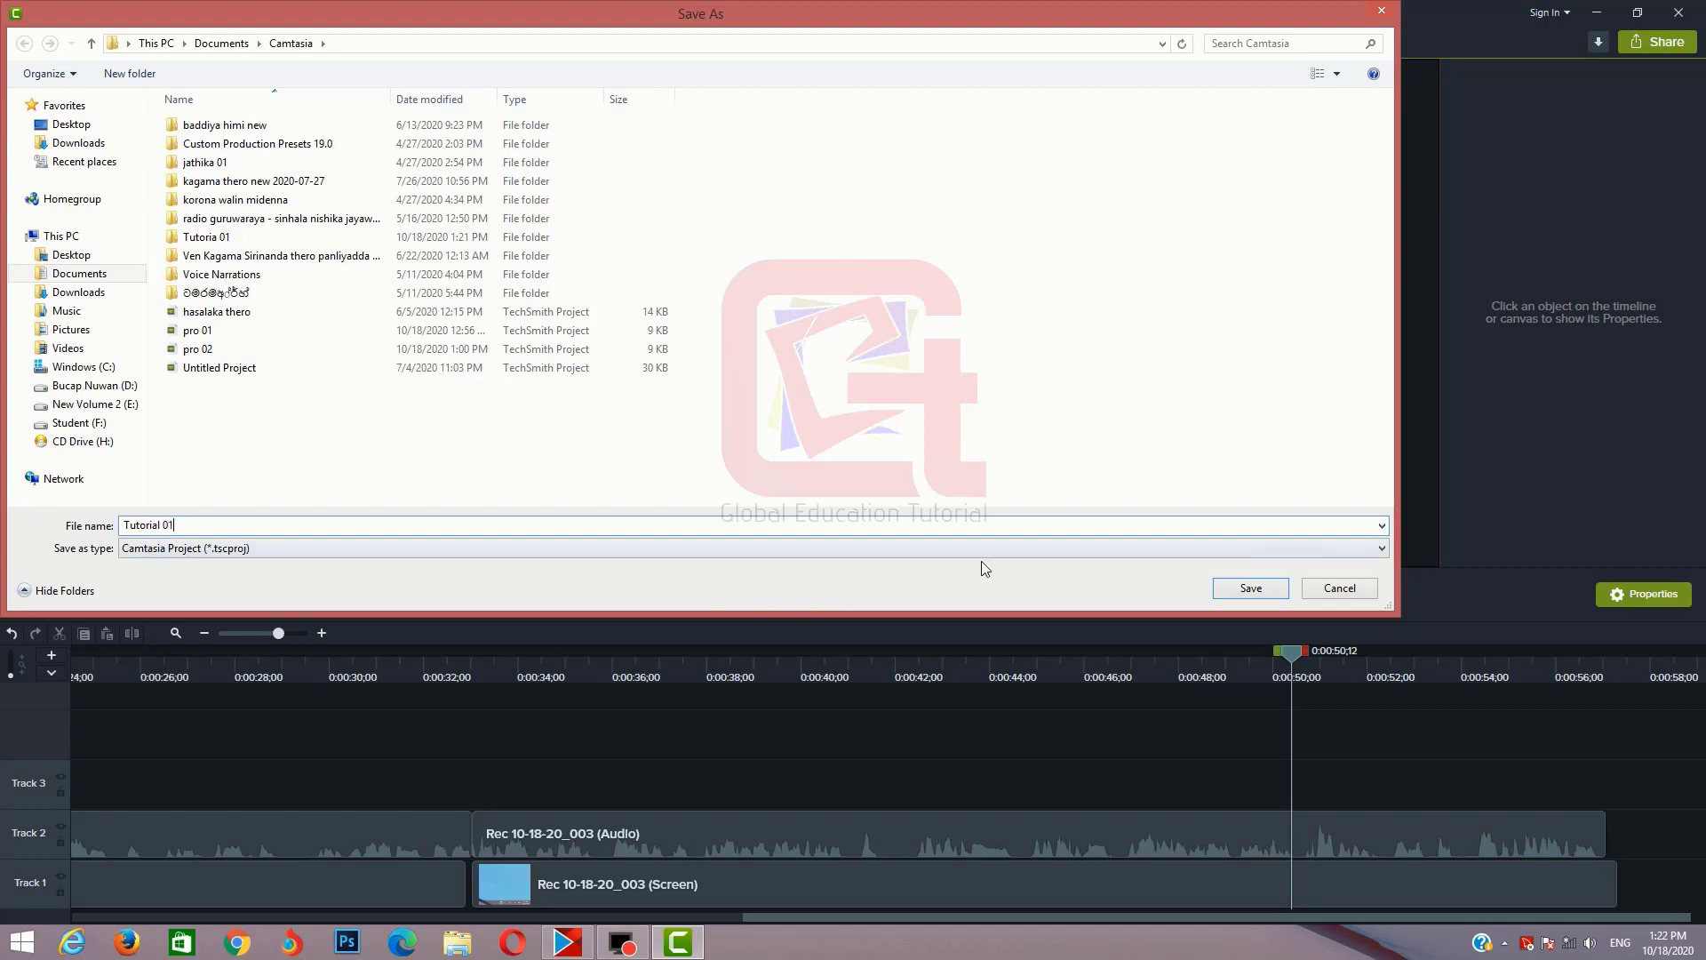
left_click(1242, 580)
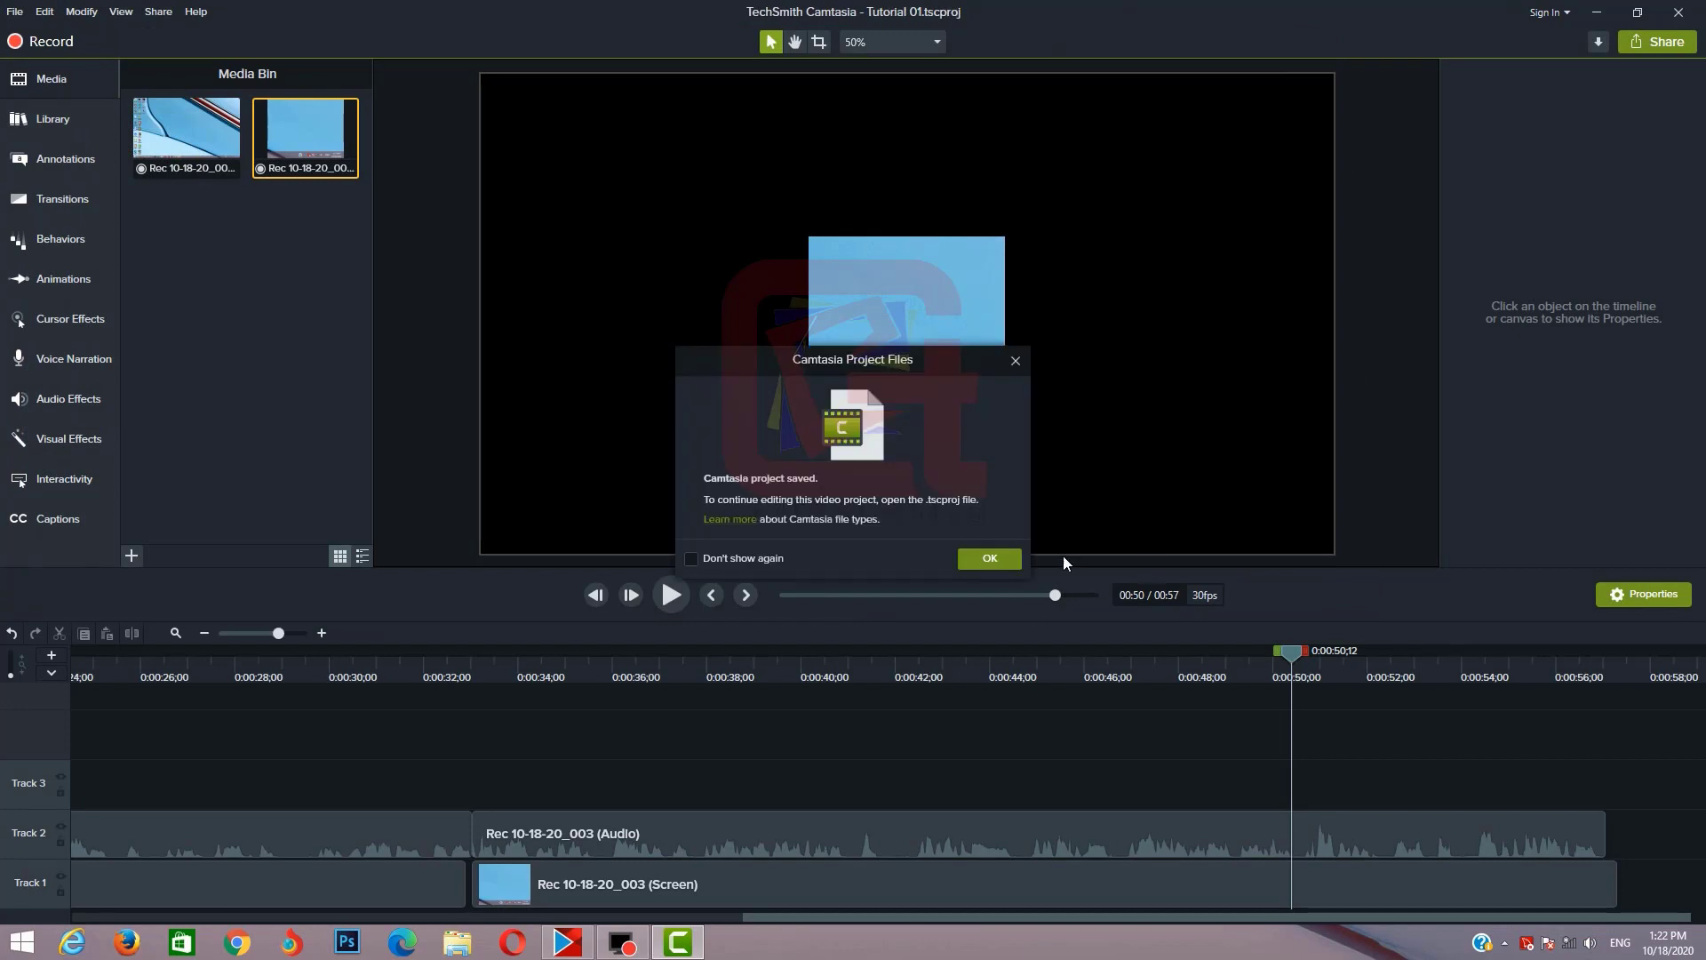
left_click(982, 558)
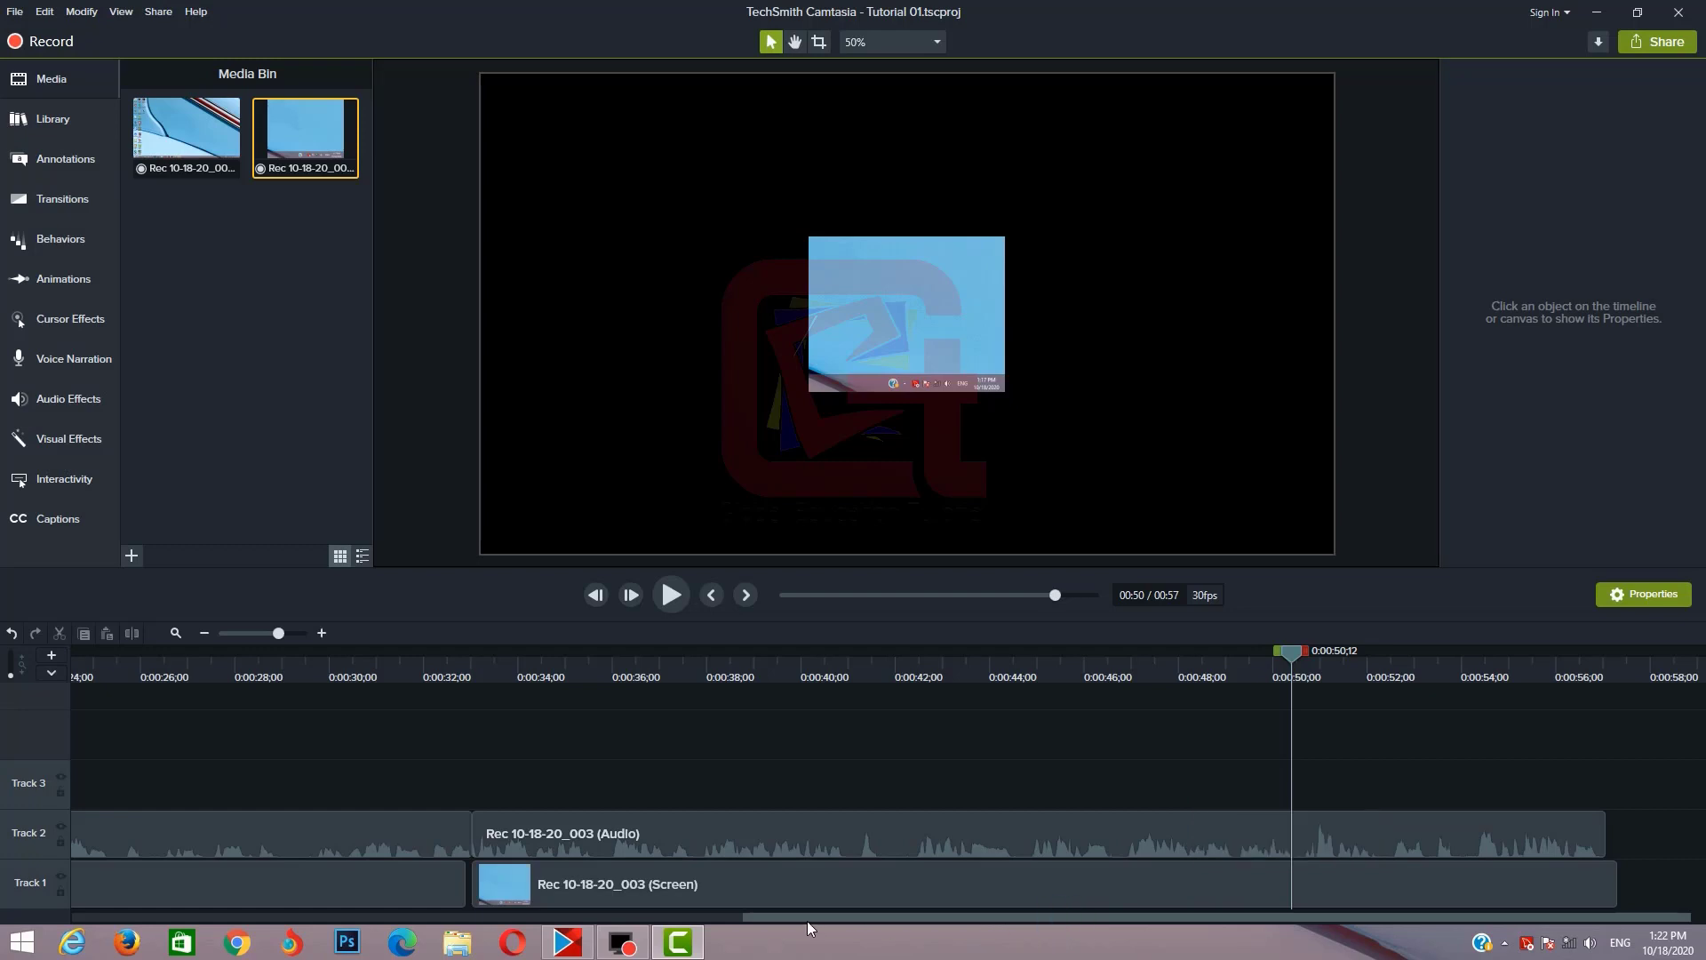
left_click_drag(804, 915, 50, 908)
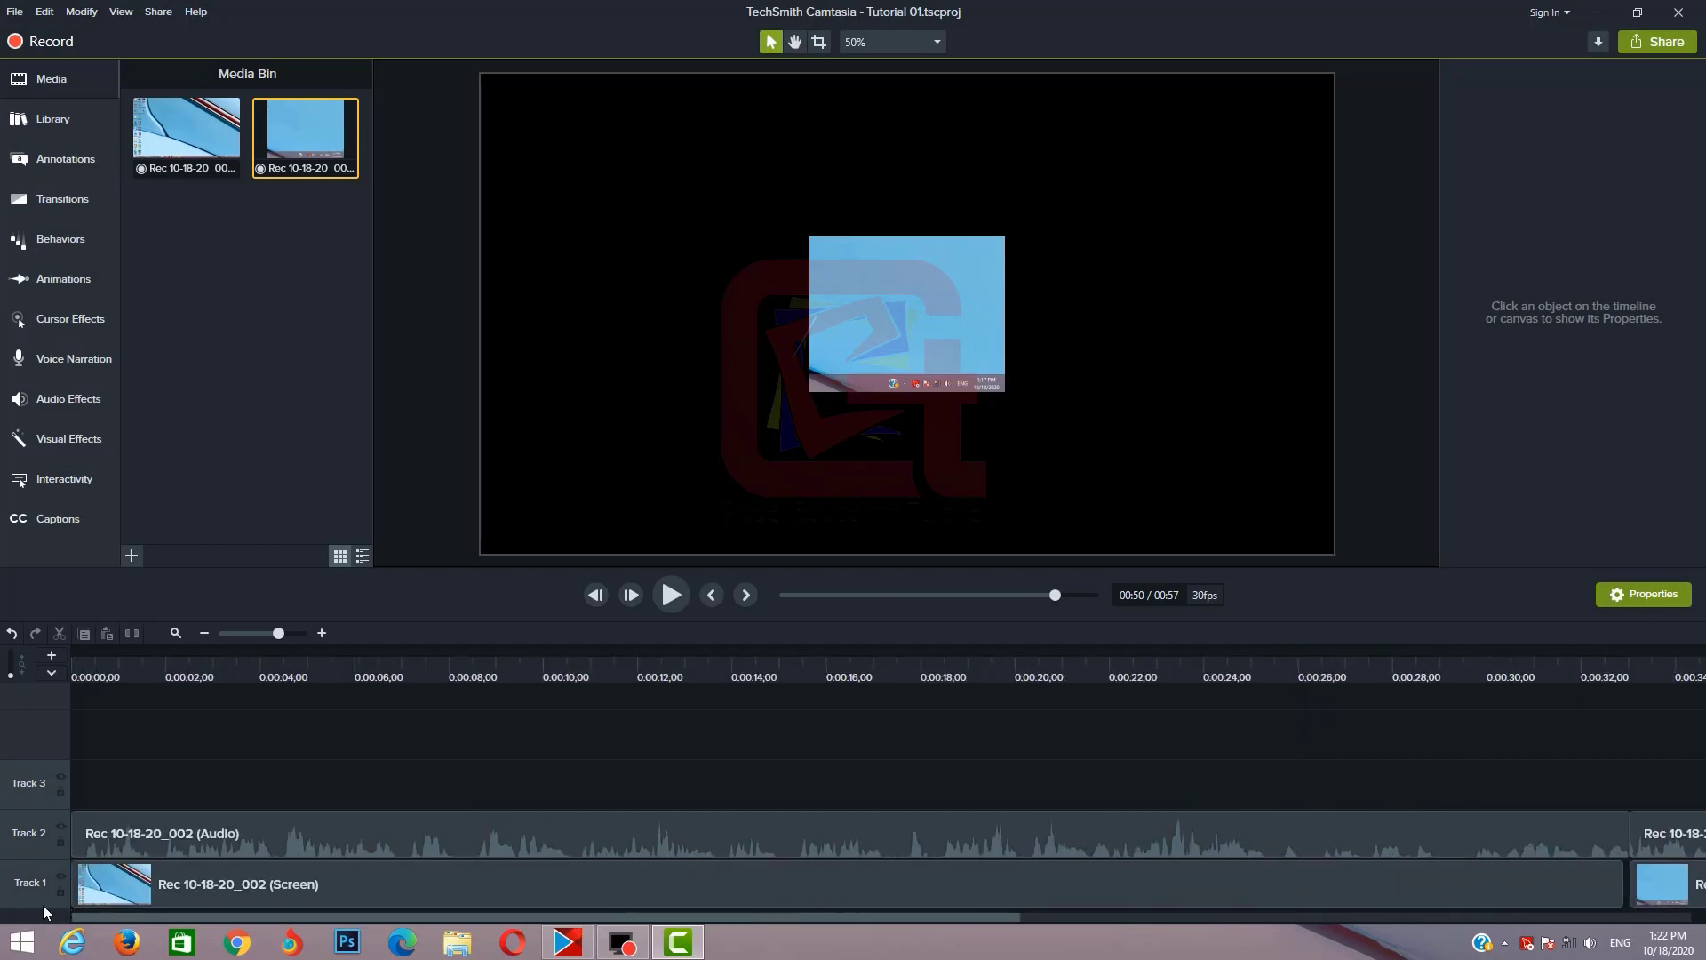